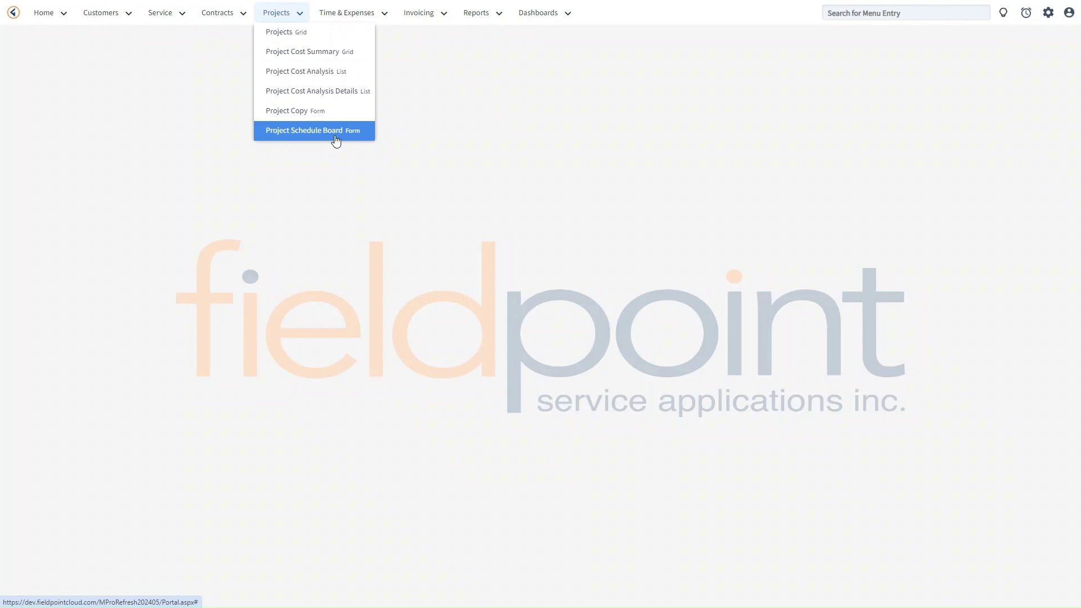
# - Open the Project Schedule Board
pyautogui.moveTo(166, 17)
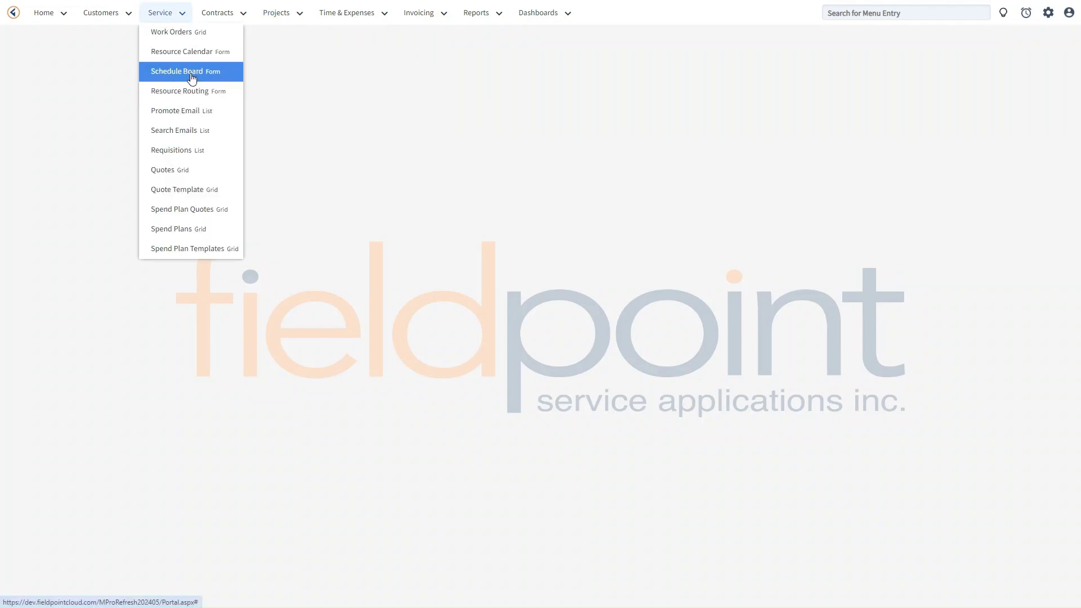
pyautogui.moveTo(285, 17)
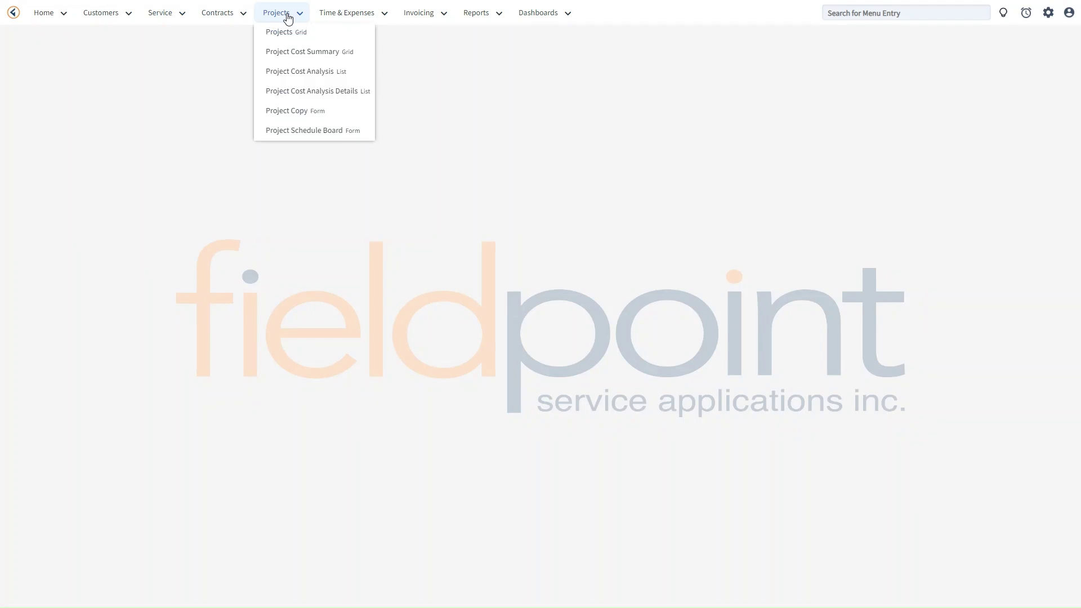
pyautogui.click(325, 131)
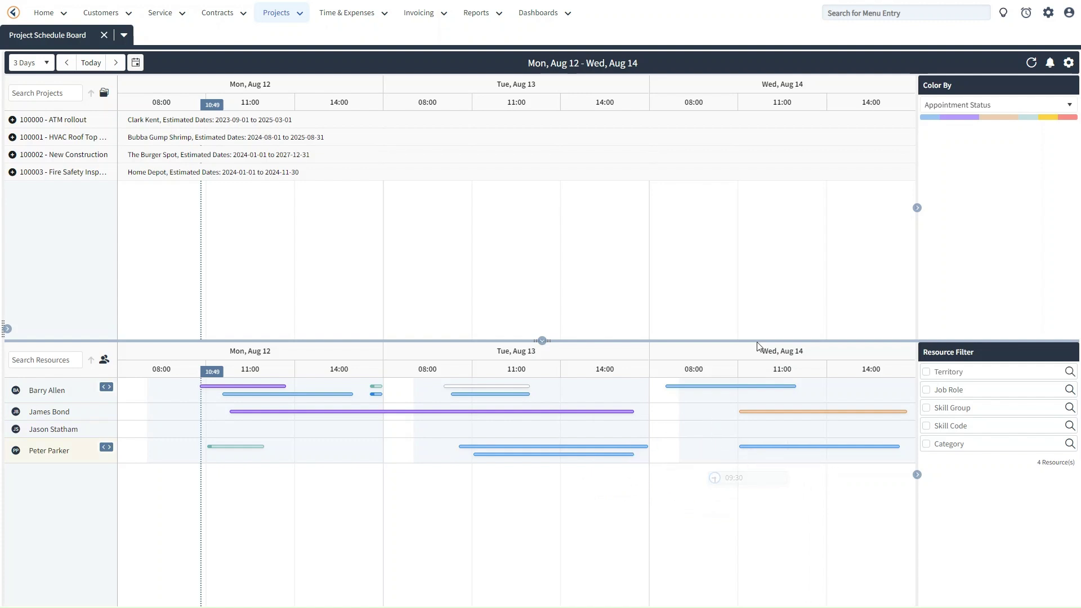
# - Set the schedule board's display density to Comfortable and review the resource appointments
pyautogui.click(1069, 63)
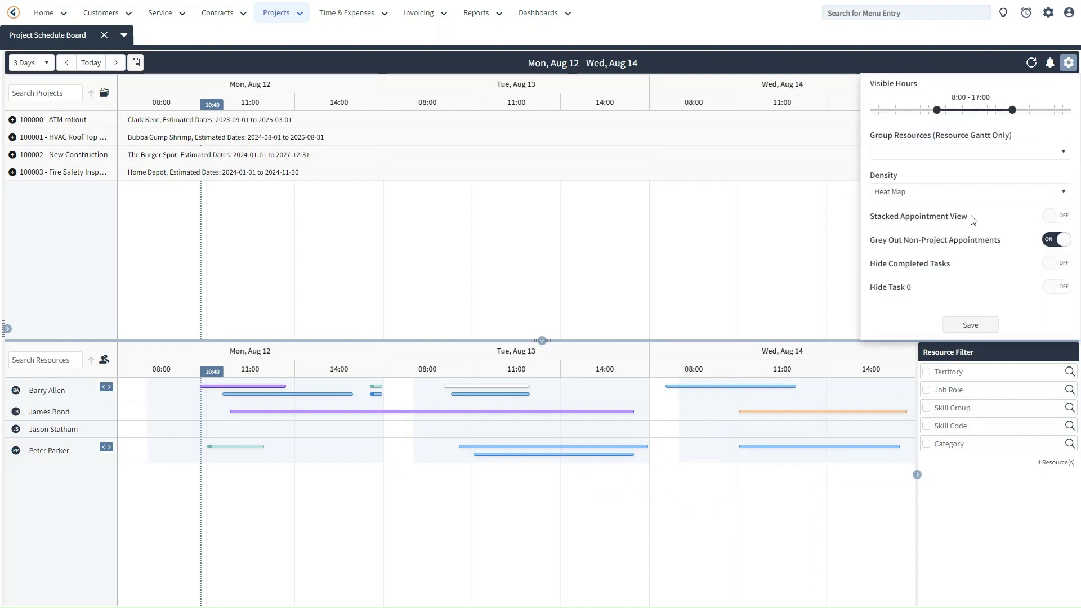
pyautogui.click(956, 191)
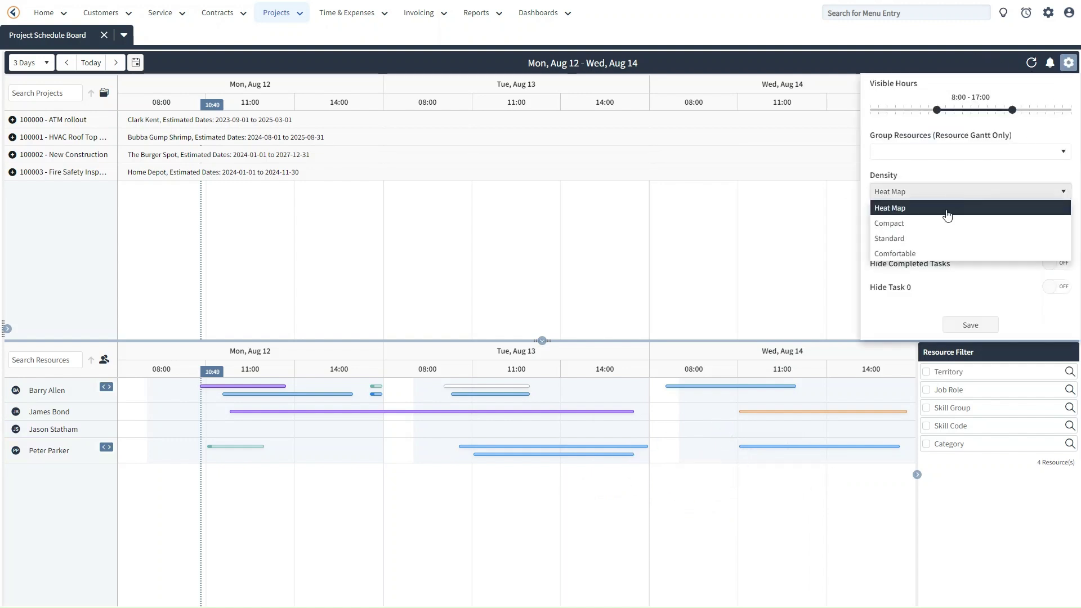
pyautogui.click(910, 254)
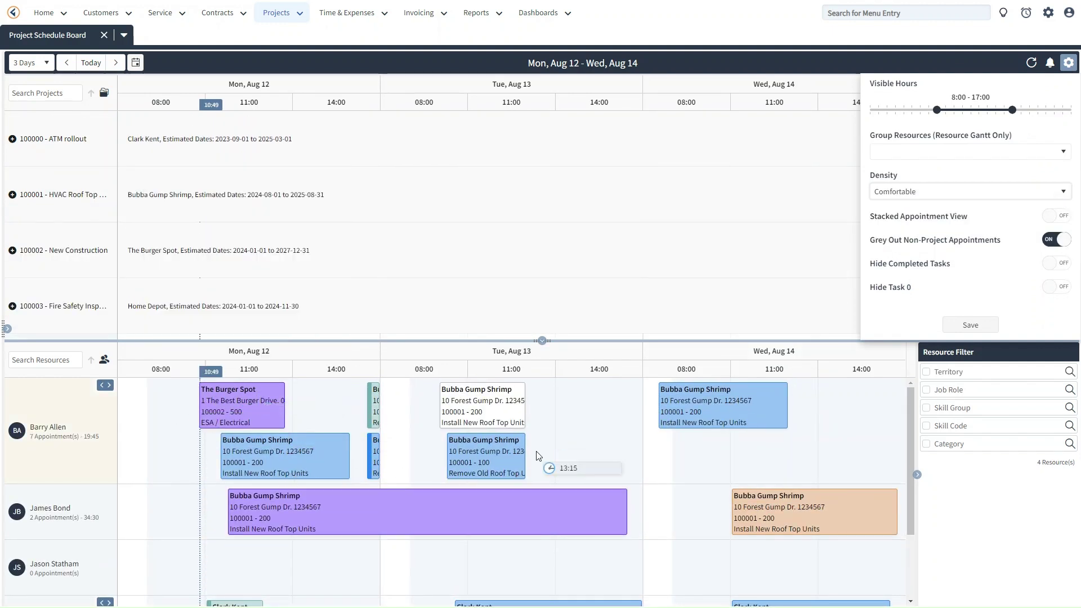
pyautogui.moveTo(909, 403); pyautogui.dragTo(916, 496)
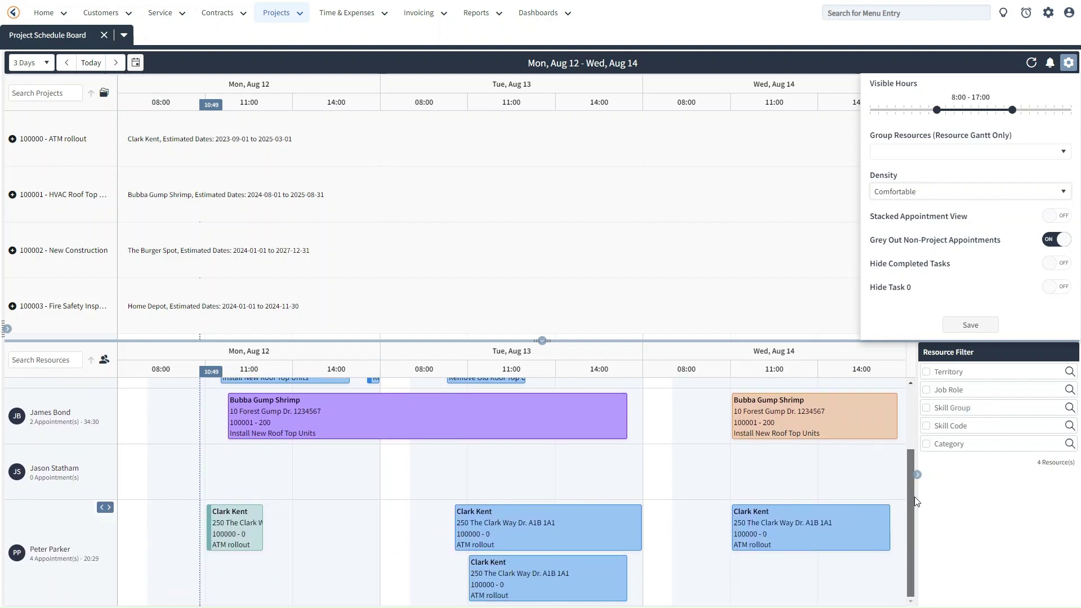
pyautogui.moveTo(911, 457); pyautogui.dragTo(911, 396)
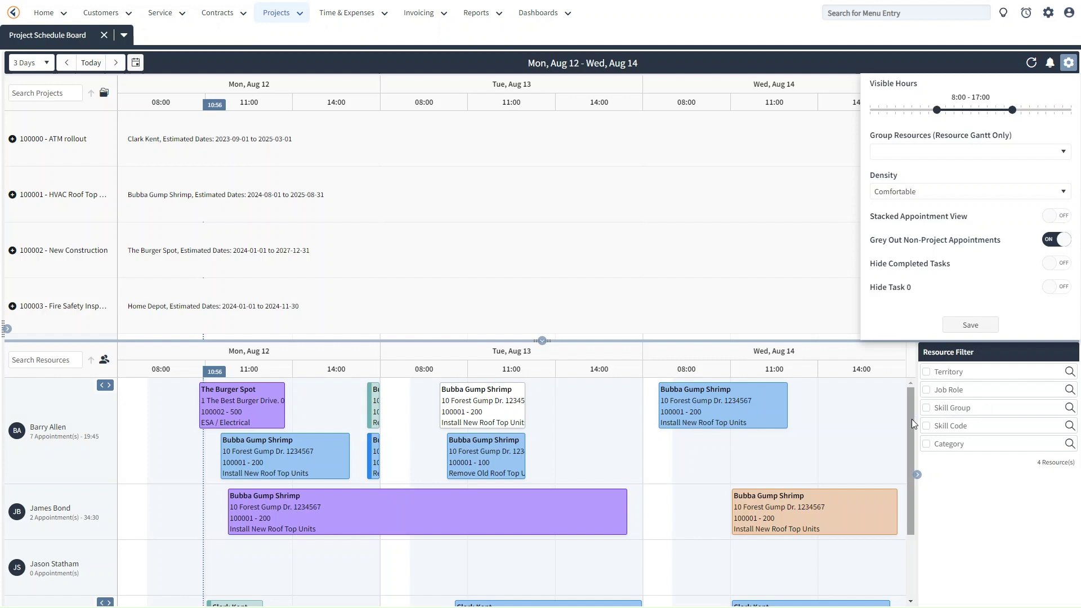
pyautogui.click(1069, 64)
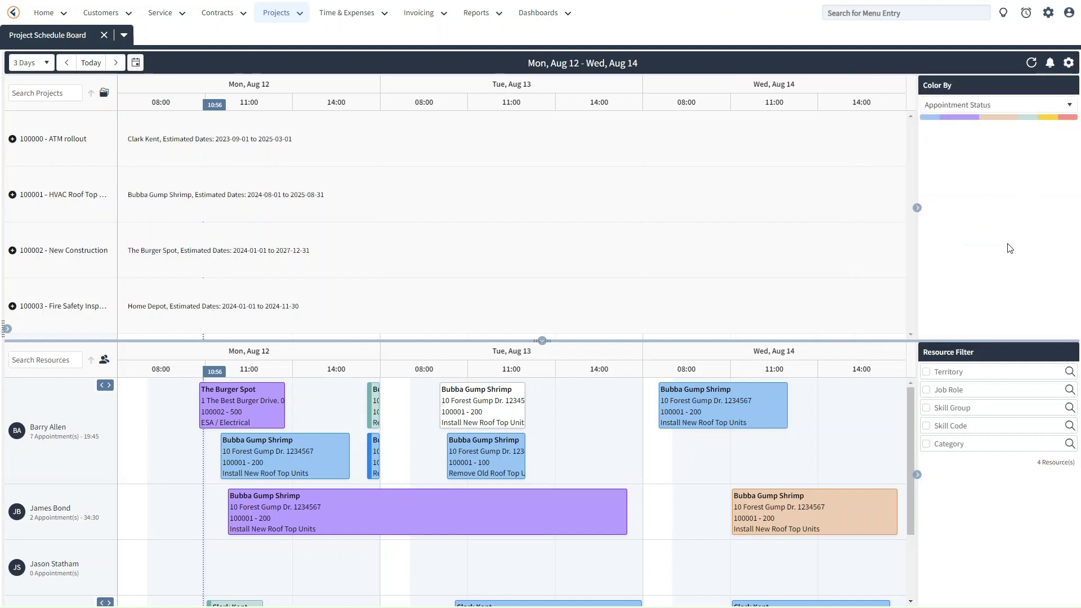
# - Hide the Color By and Resource Filter panels and collapse the resource schedule, leaving only the project schedule displayed
pyautogui.click(918, 209)
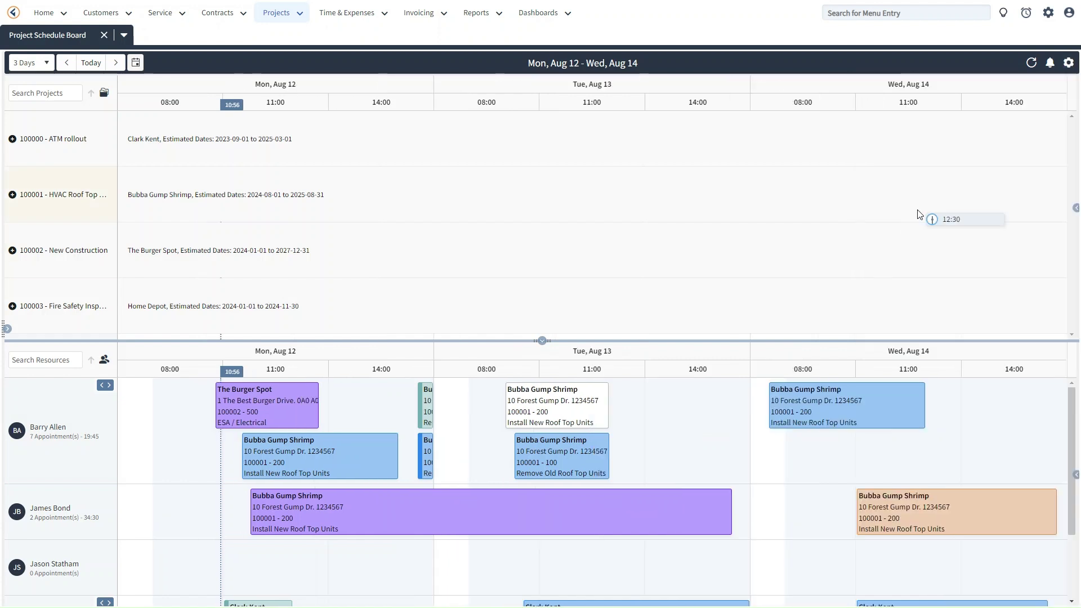
pyautogui.click(542, 341)
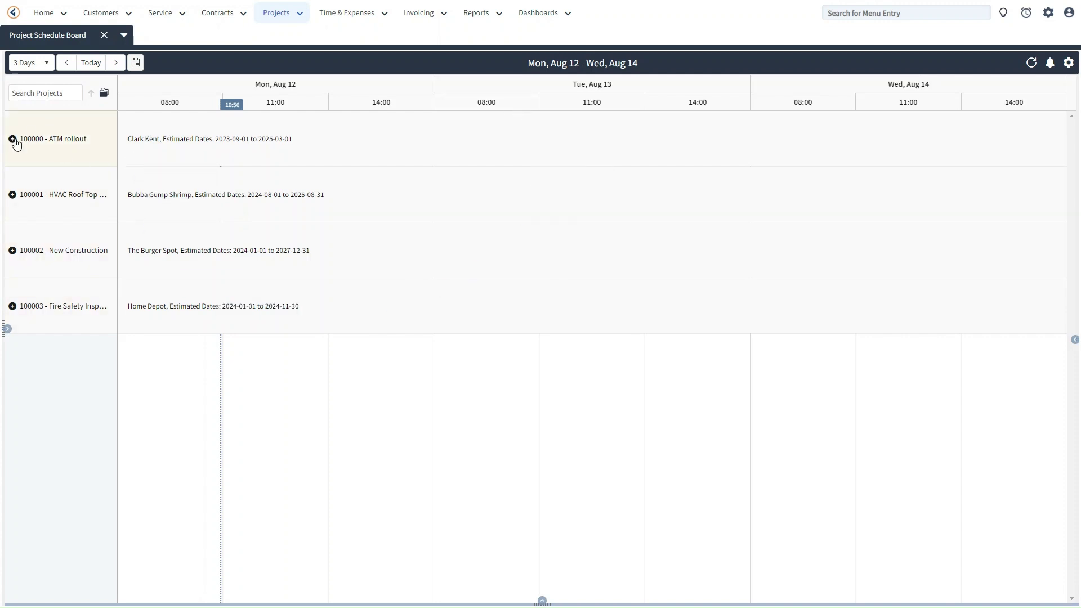
pyautogui.click(542, 601)
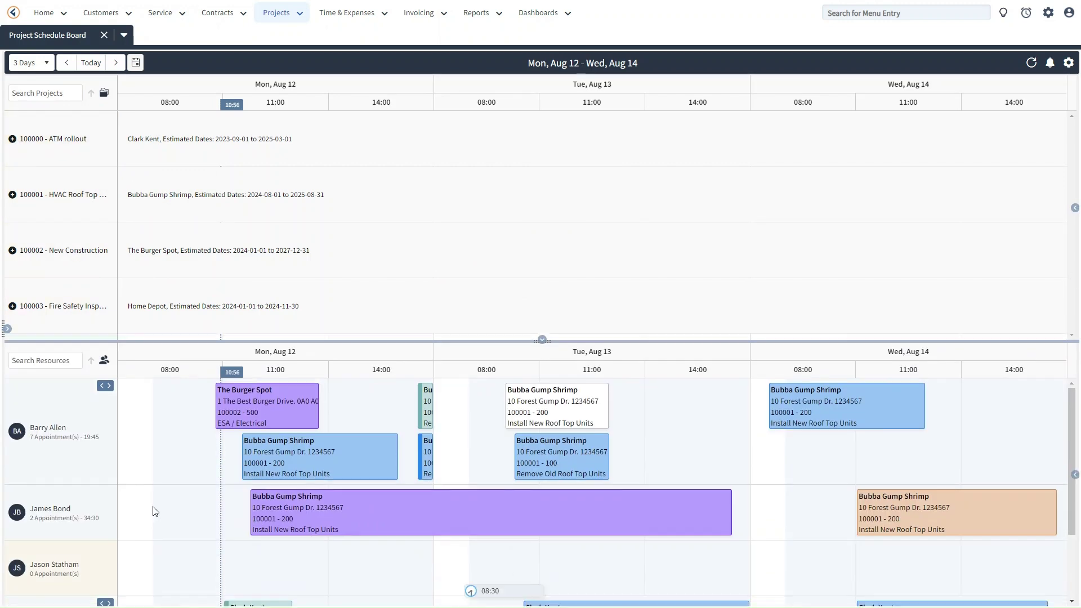
pyautogui.click(543, 342)
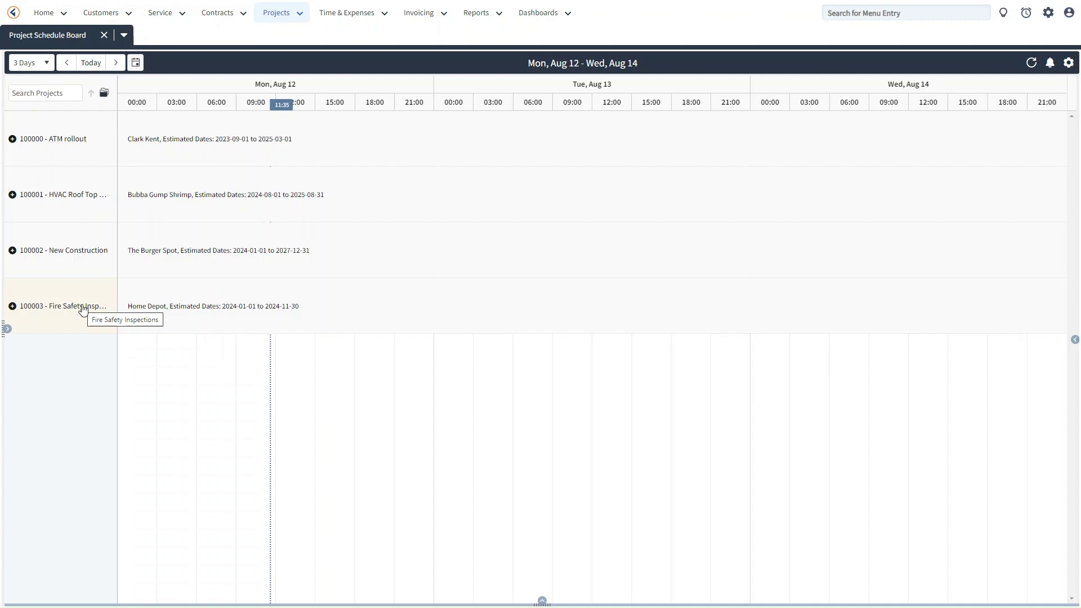
# - Expand project 100000 - ATM rollout with its ATM rollout and Site survey tasks to examine the assigned resources and appointments
pyautogui.click(28, 141)
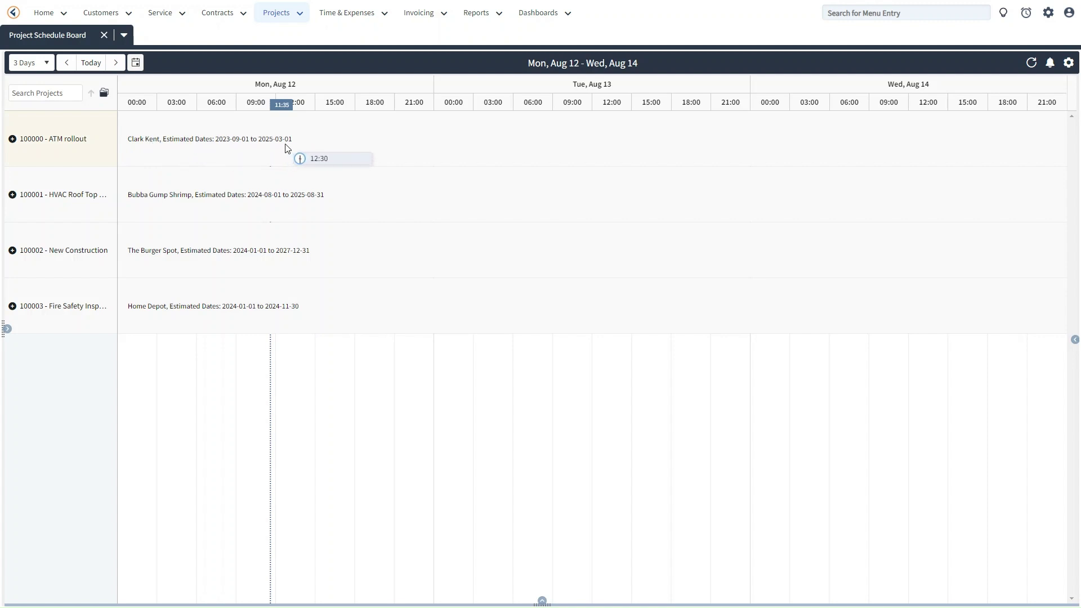
pyautogui.click(11, 138)
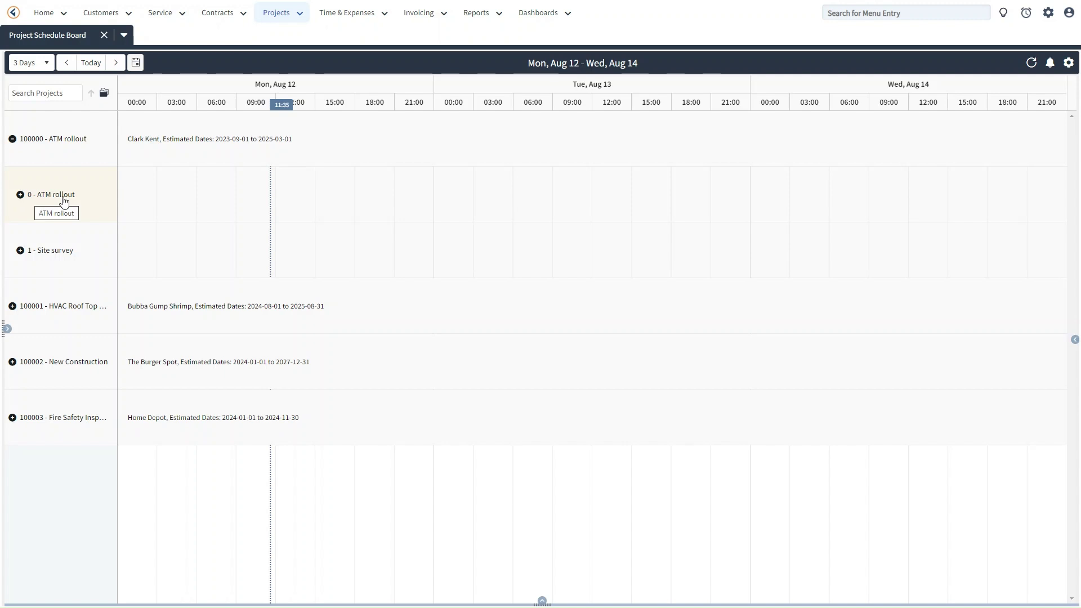
pyautogui.click(21, 195)
pyautogui.moveTo(58, 241)
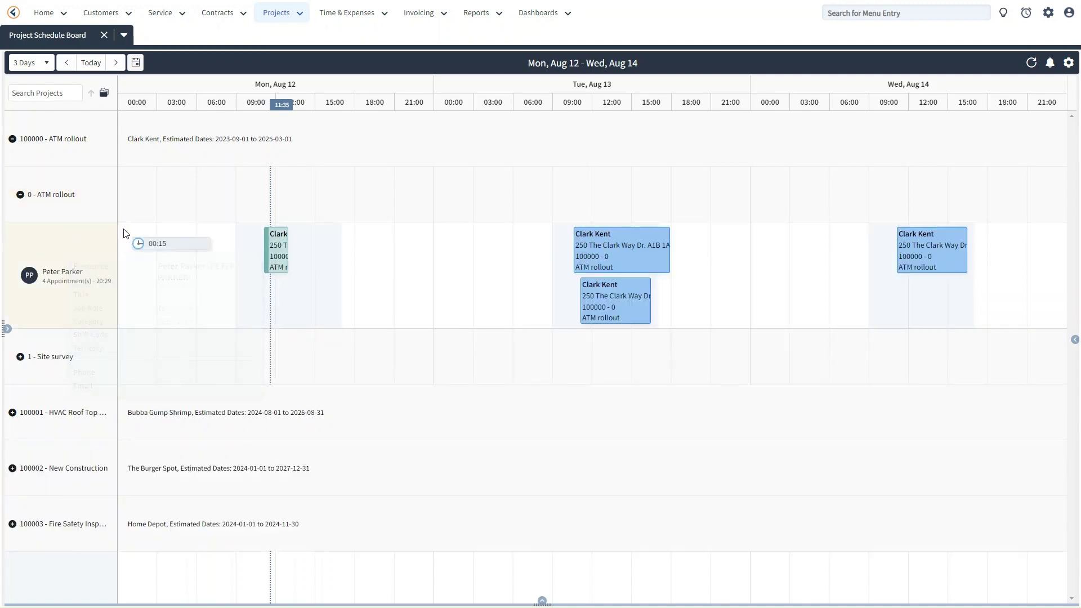
pyautogui.moveTo(69, 287)
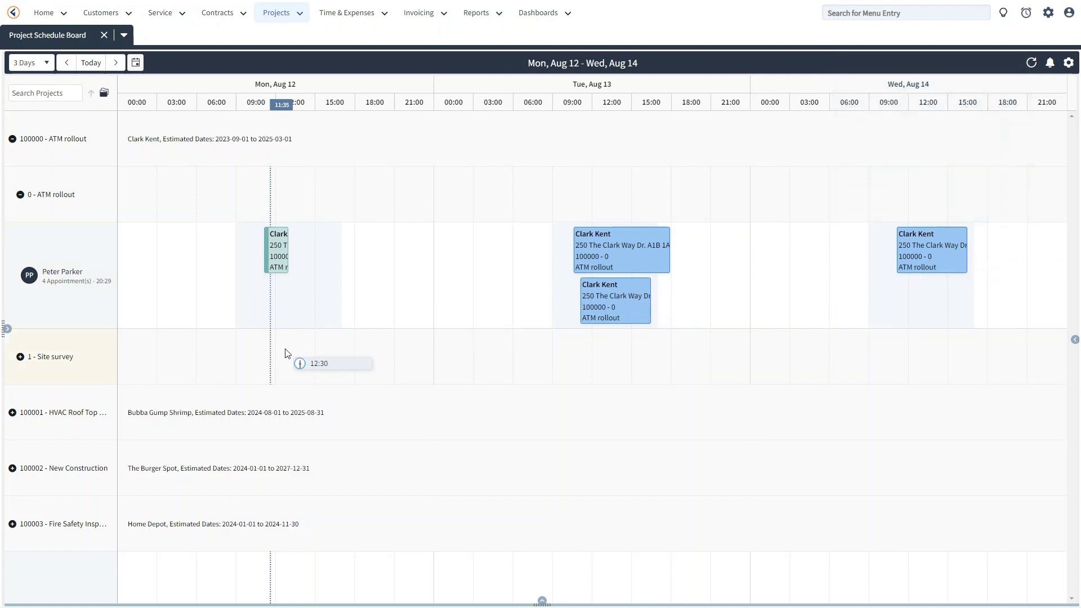
pyautogui.click(21, 357)
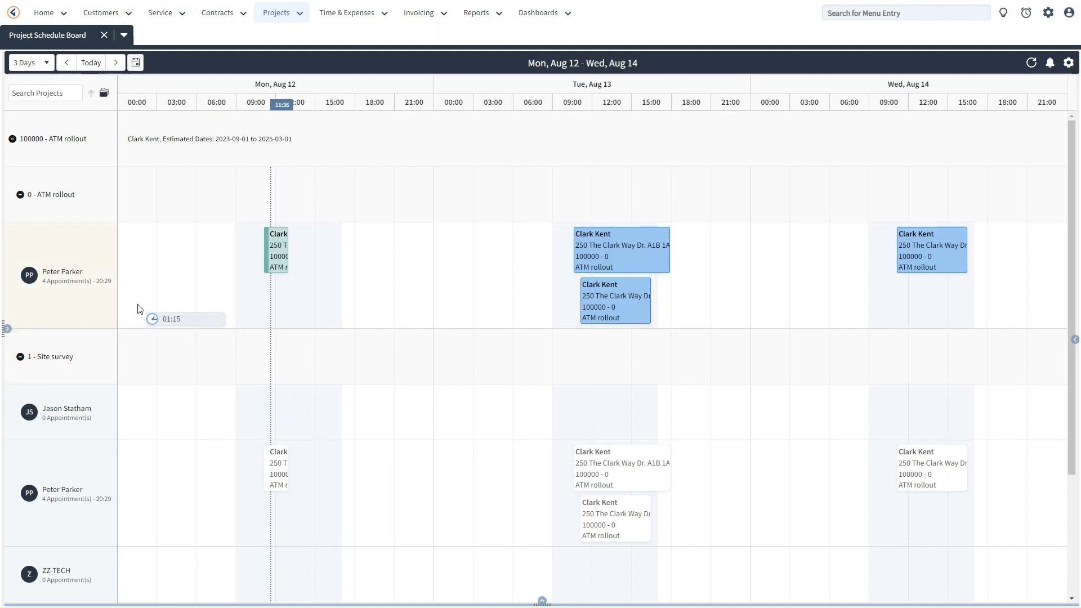
pyautogui.scroll(-2, 139, 309)
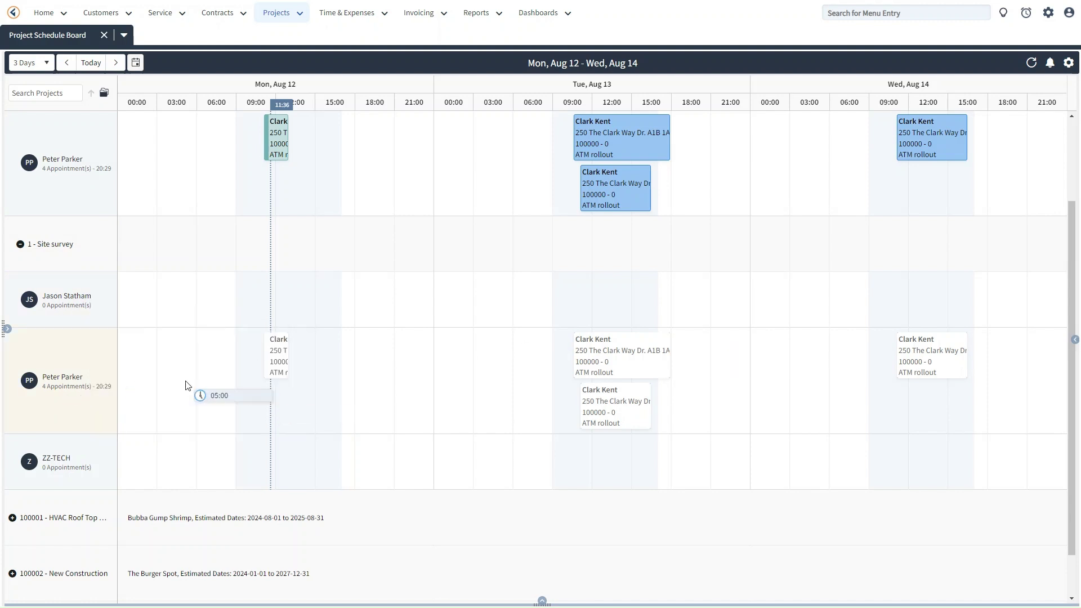
# - Collapse the Site survey and ATM rollout tasks along with project 100000
pyautogui.click(32, 239)
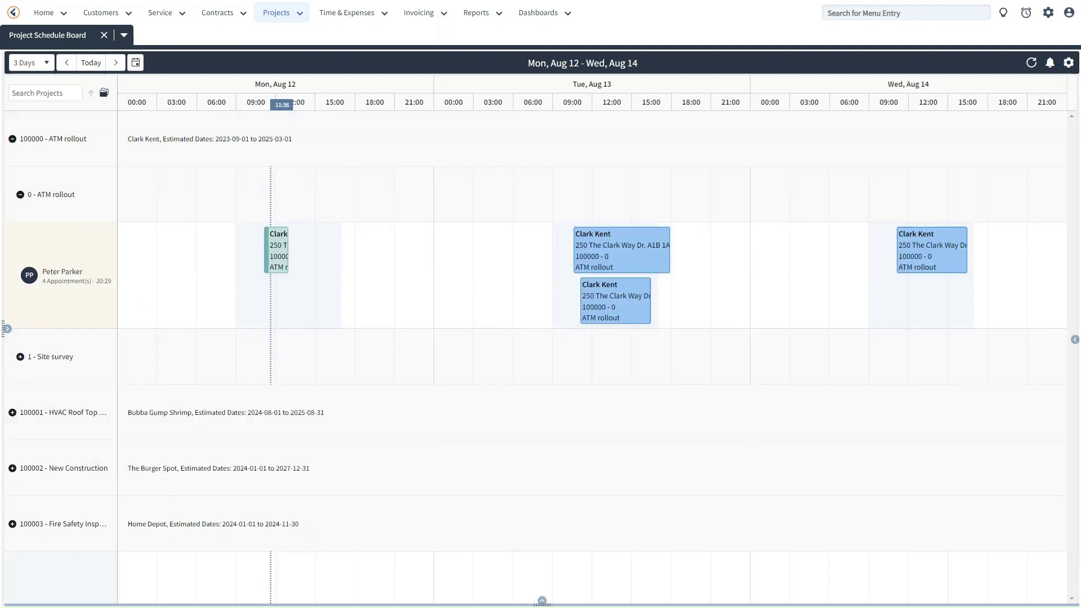
pyautogui.click(19, 195)
pyautogui.click(11, 139)
# - Expand projects 100001 - HVAC Roof Top and 100002 - New Construction to review their tasks, and collapse the projects again
pyautogui.click(11, 195)
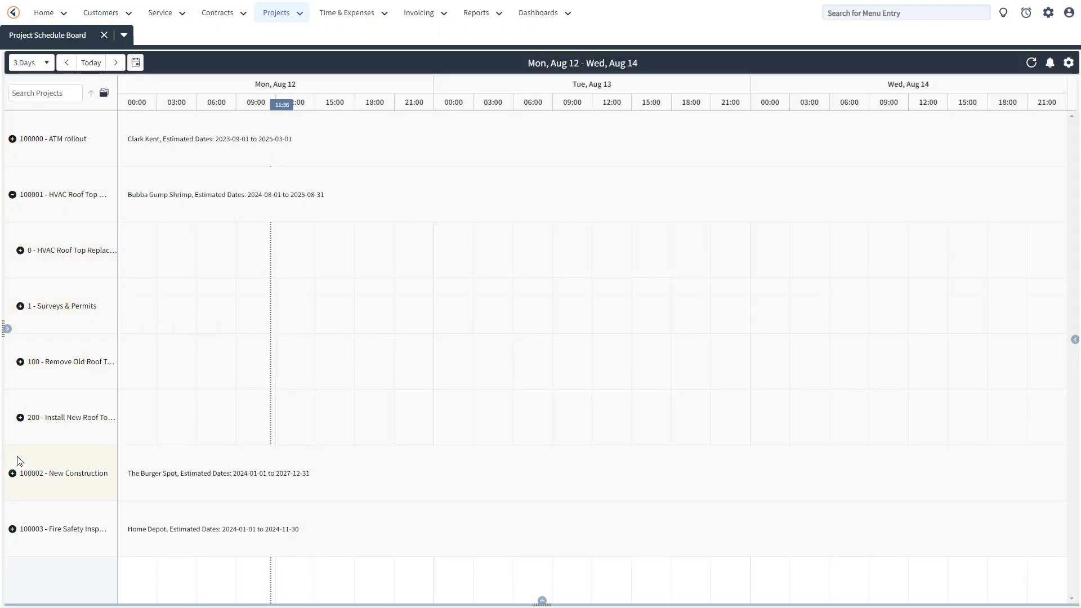
pyautogui.click(12, 474)
pyautogui.scroll(-2, 127, 387)
pyautogui.scroll(-2, 126, 388)
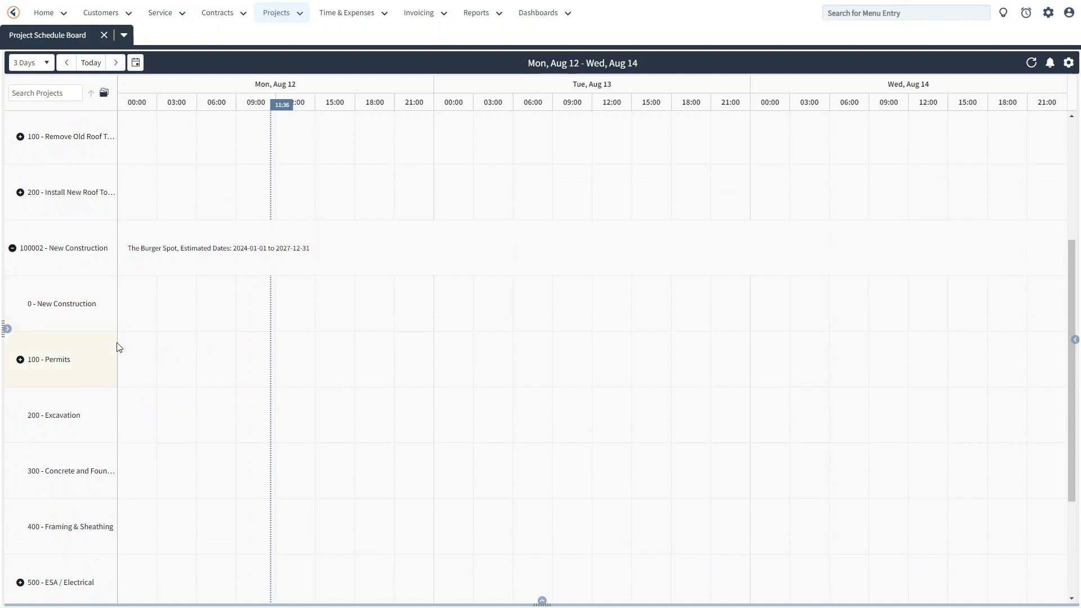
pyautogui.moveTo(62, 420); pyautogui.dragTo(95, 418)
pyautogui.scroll(-2, 96, 418)
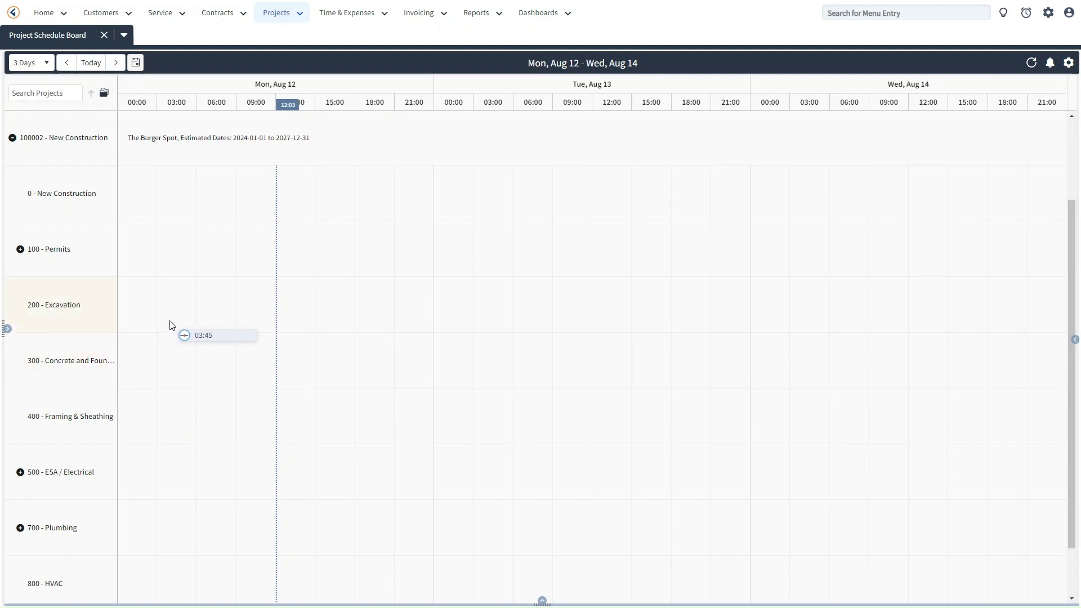
pyautogui.click(11, 137)
# - Search the project schedule for project 100003, and clear the search
pyautogui.click(32, 93)
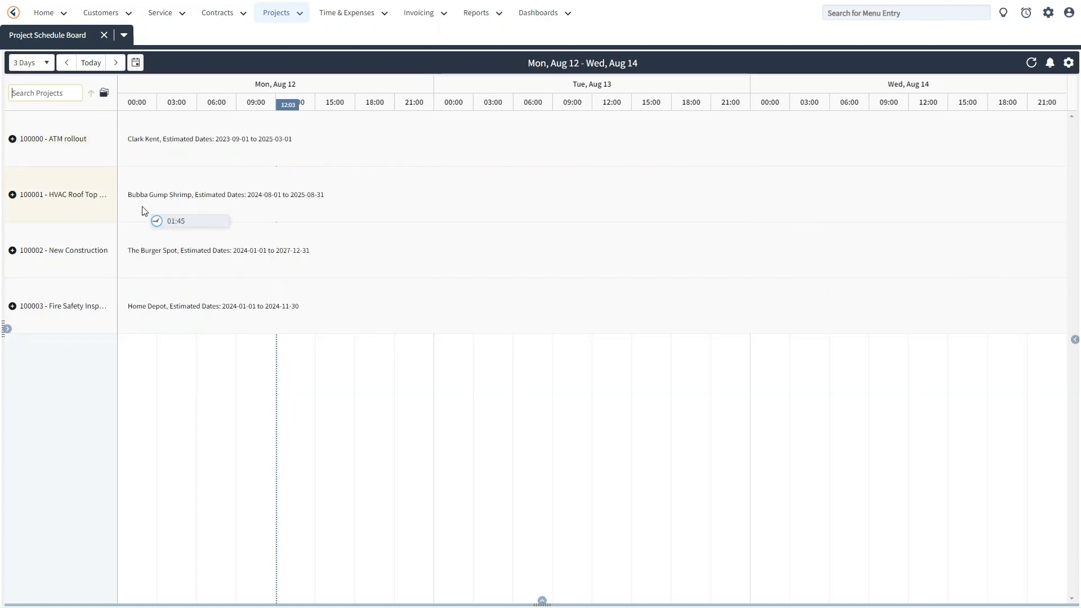
pyautogui.write('10000')
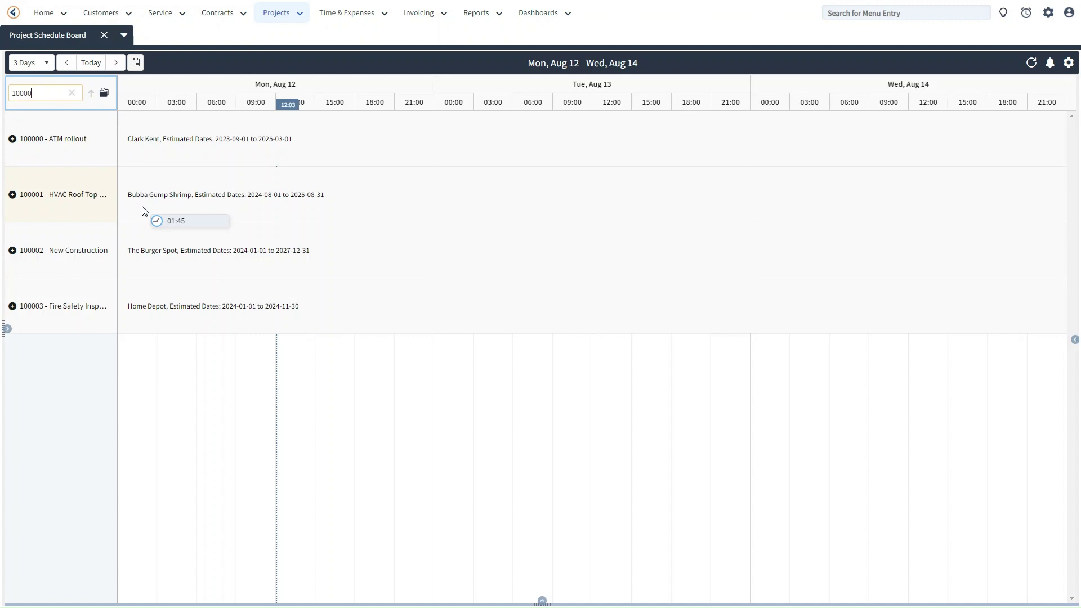
pyautogui.write('3')
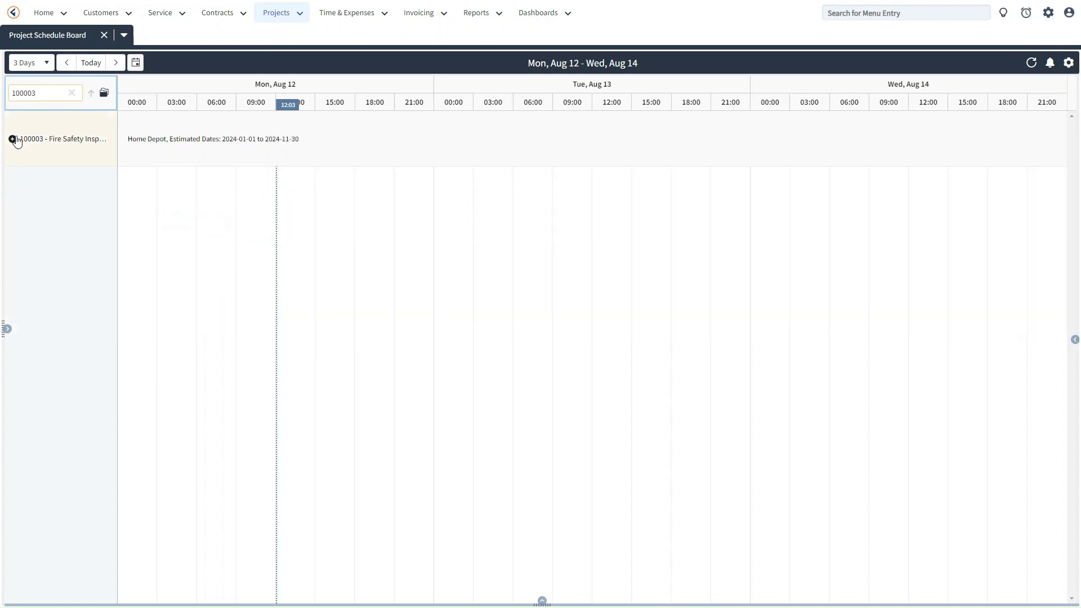
pyautogui.click(72, 93)
pyautogui.click(91, 98)
pyautogui.click(93, 99)
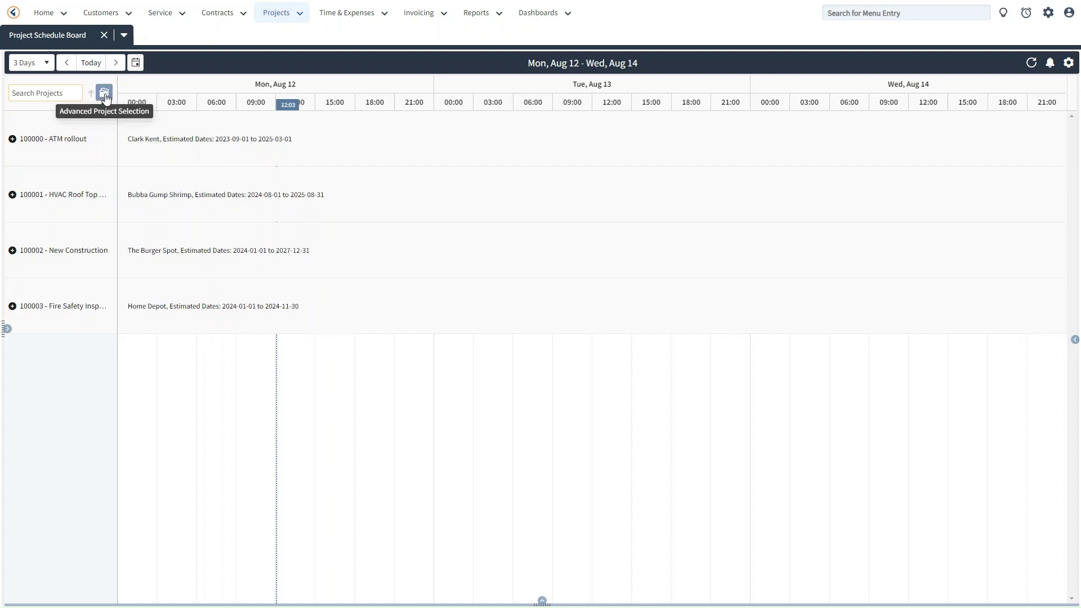
# - Open the Advanced Project Selection and clear all selected projects
pyautogui.click(105, 94)
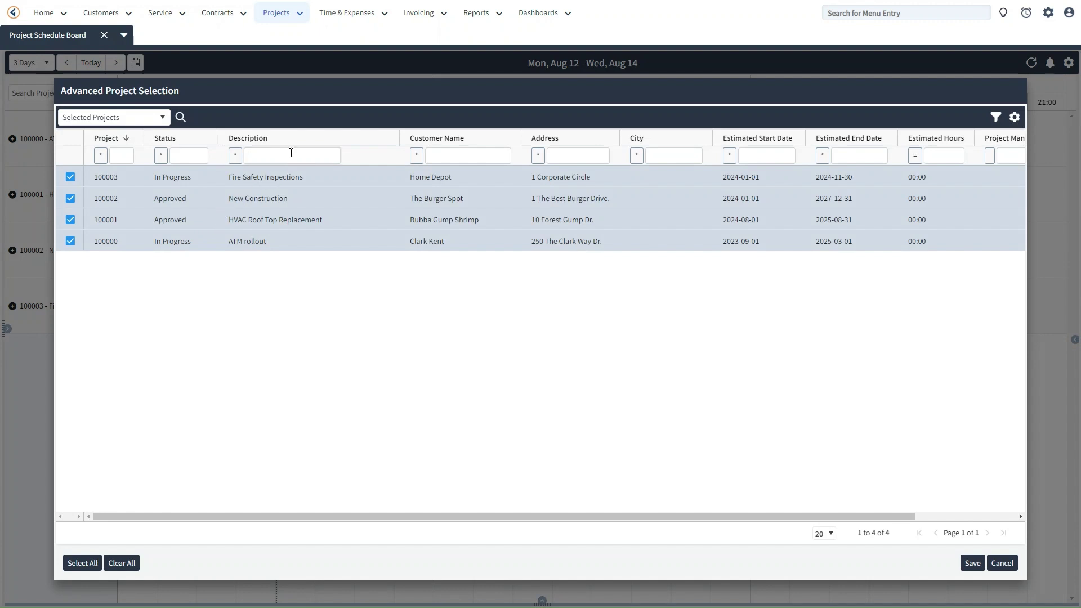
pyautogui.click(124, 565)
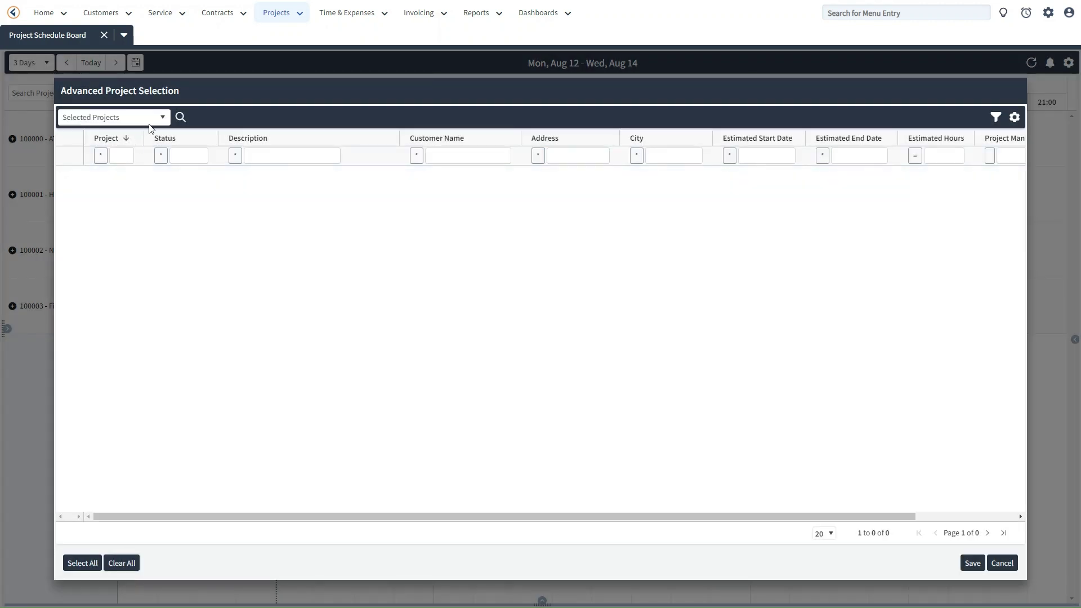
# - Compare the All Projects, Selected Projects and Active Projects lists, and leave All Projects displayed
pyautogui.click(163, 119)
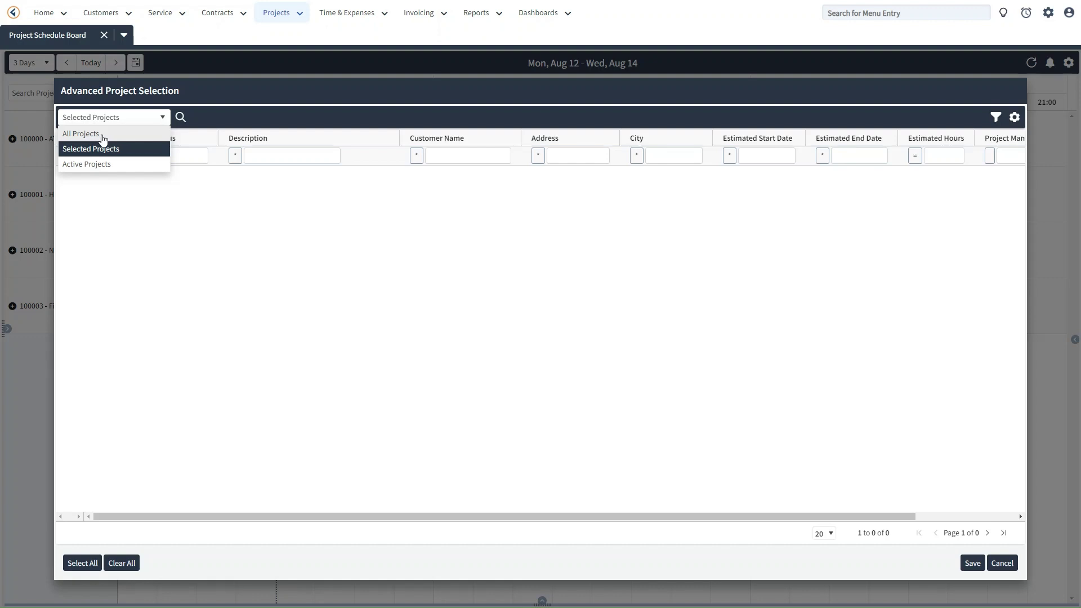
pyautogui.click(81, 134)
pyautogui.click(124, 118)
pyautogui.click(90, 149)
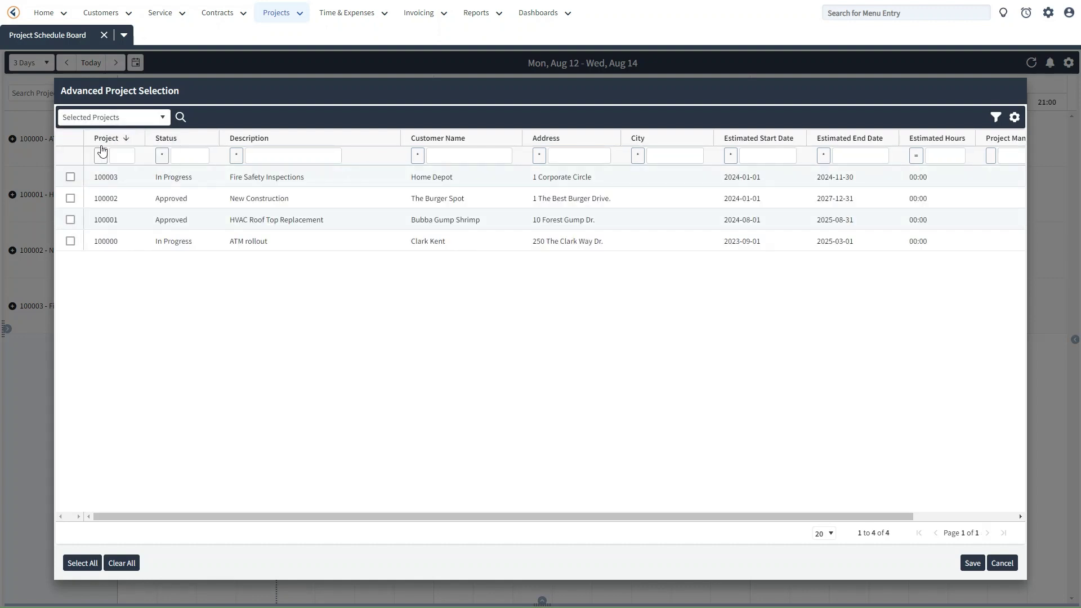
pyautogui.click(120, 117)
pyautogui.click(113, 164)
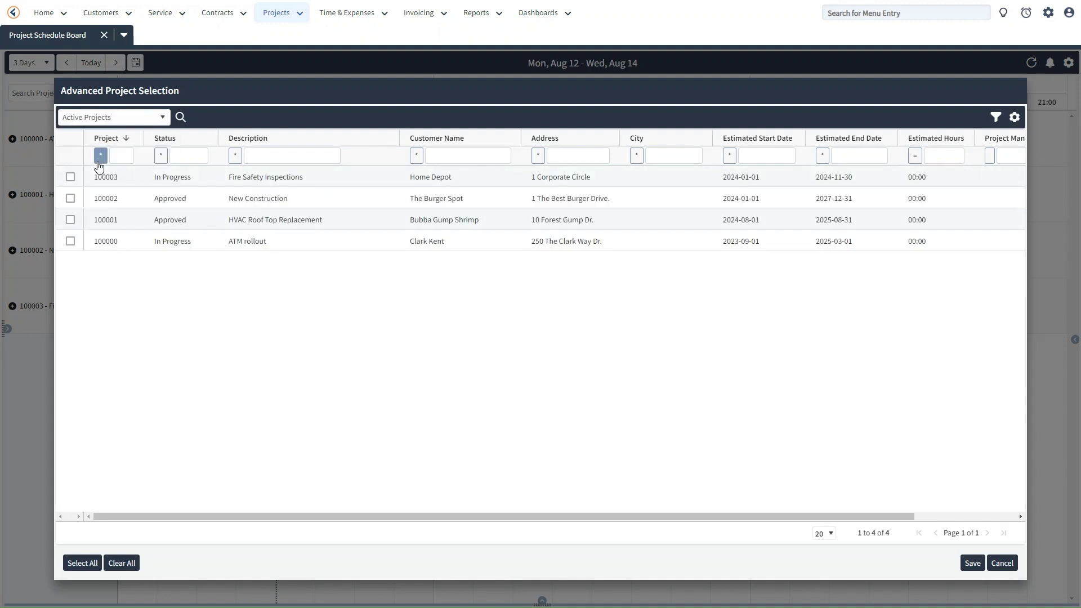
pyautogui.click(145, 118)
pyautogui.click(97, 133)
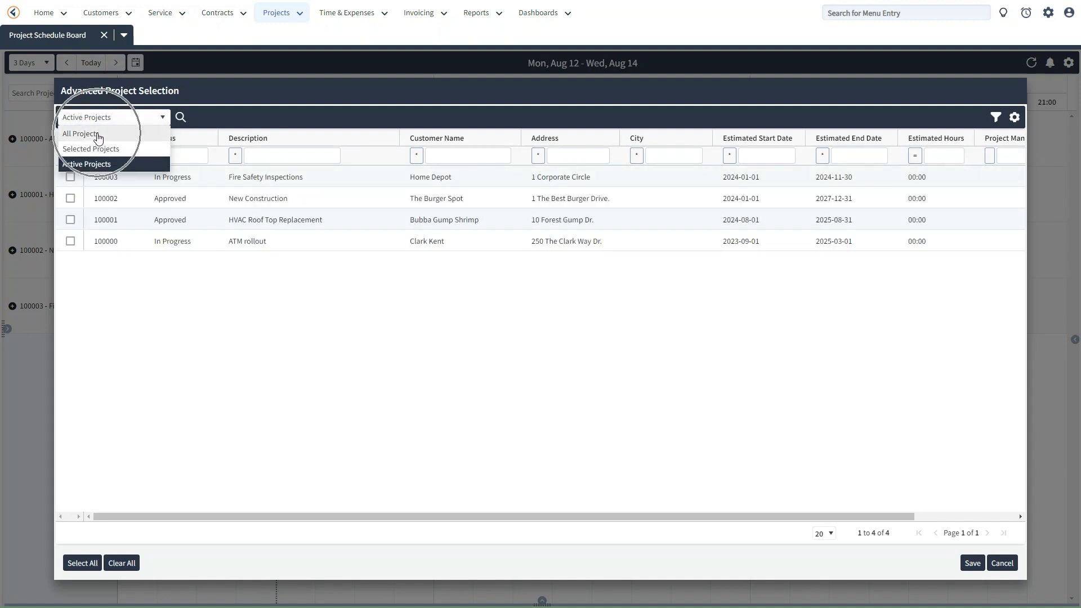
# - Filter the project list by the status text "appro"
pyautogui.click(194, 153)
pyautogui.write('appro')
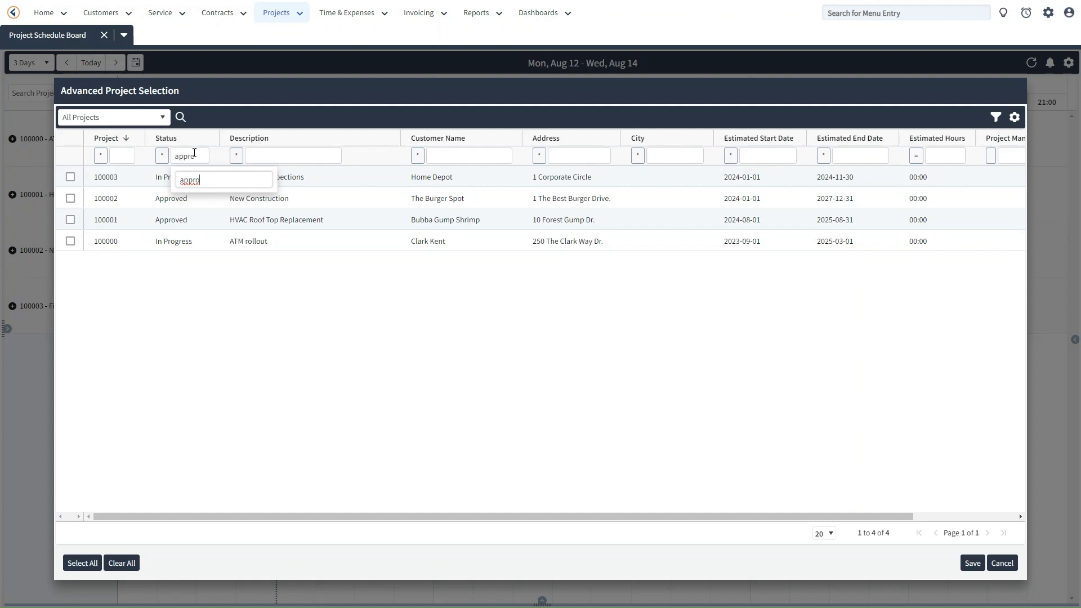
pyautogui.press('Return')
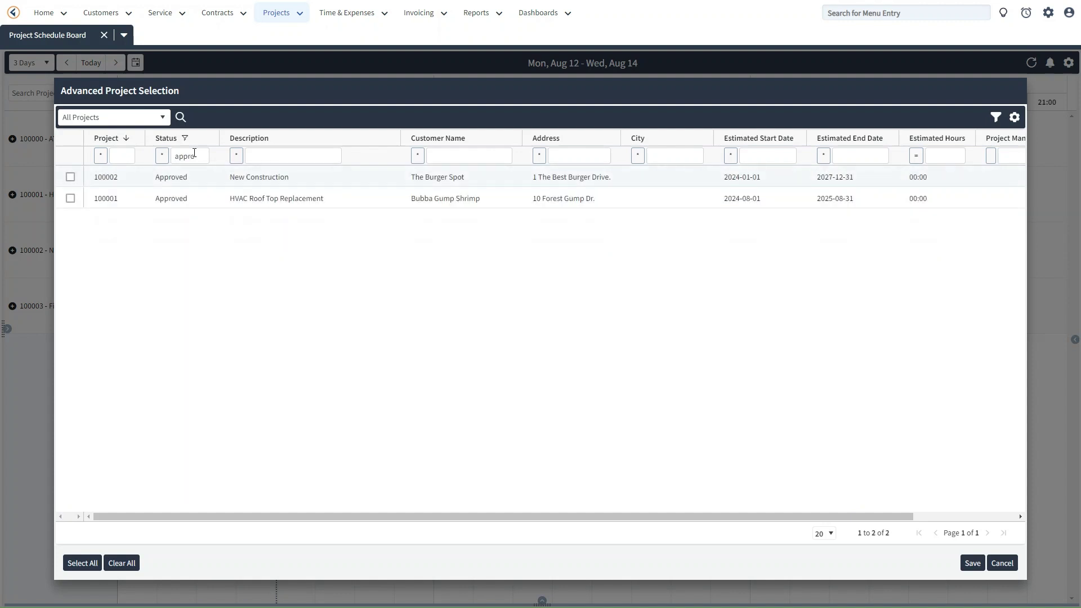
# - Select all the approved projects in the filtered list, 100002 and 100001, keeping the All Projects list displayed
pyautogui.click(70, 177)
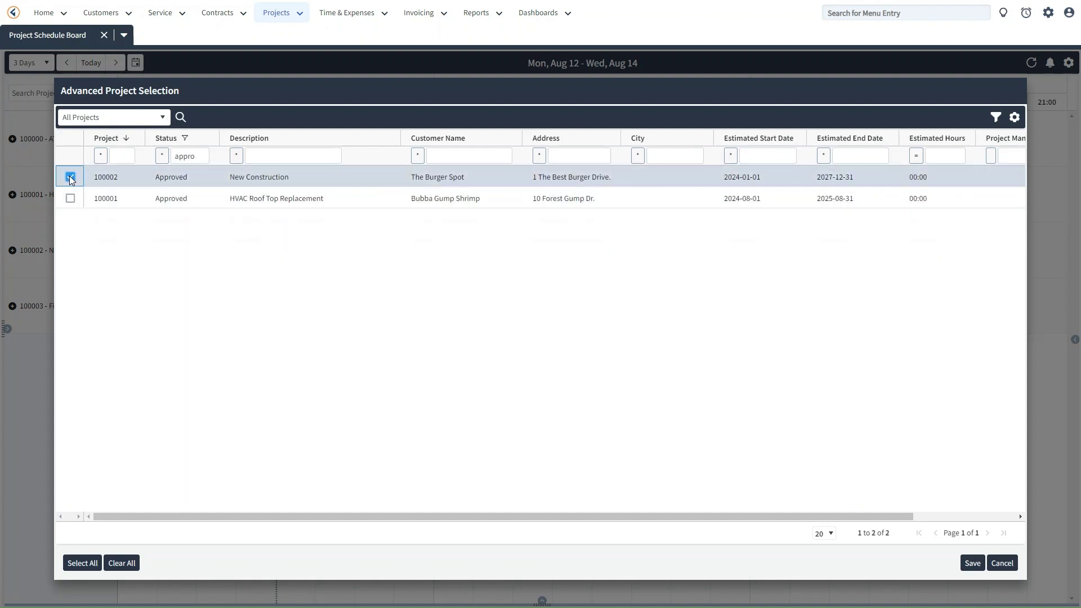
pyautogui.click(81, 563)
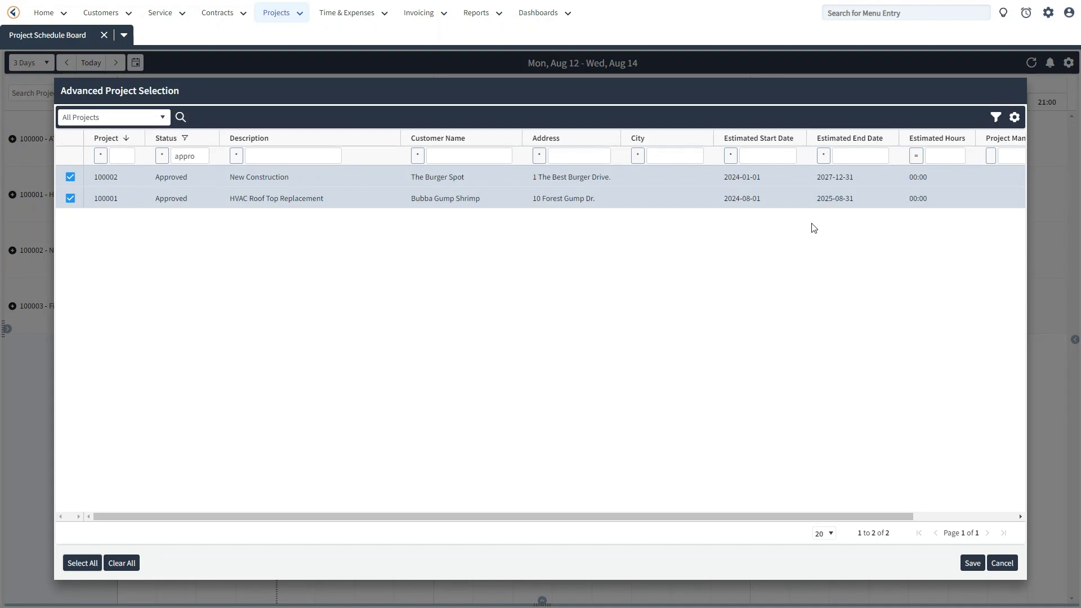
pyautogui.click(162, 117)
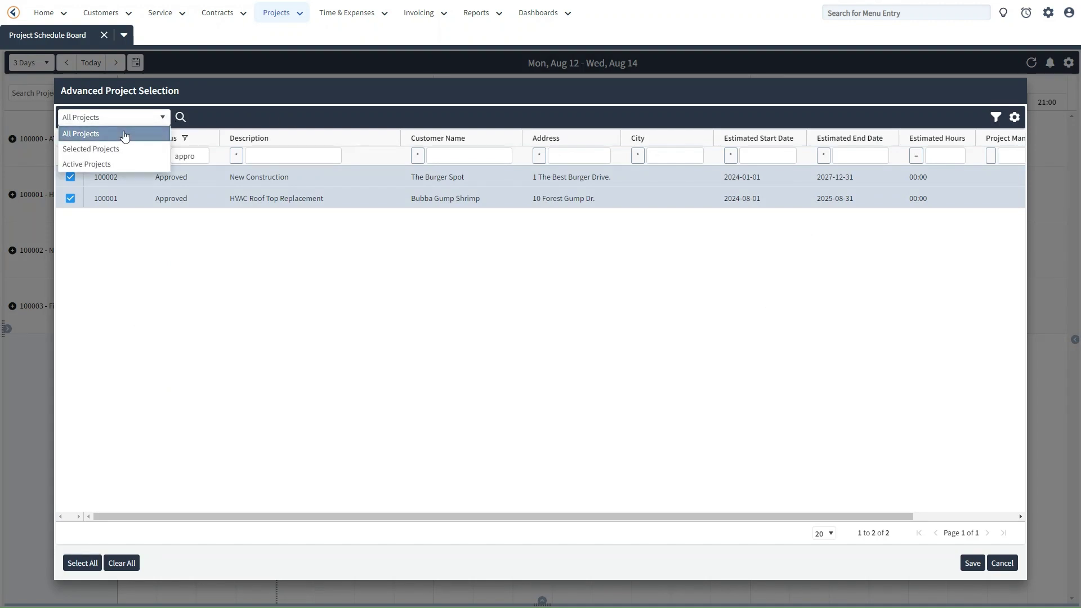
pyautogui.click(162, 116)
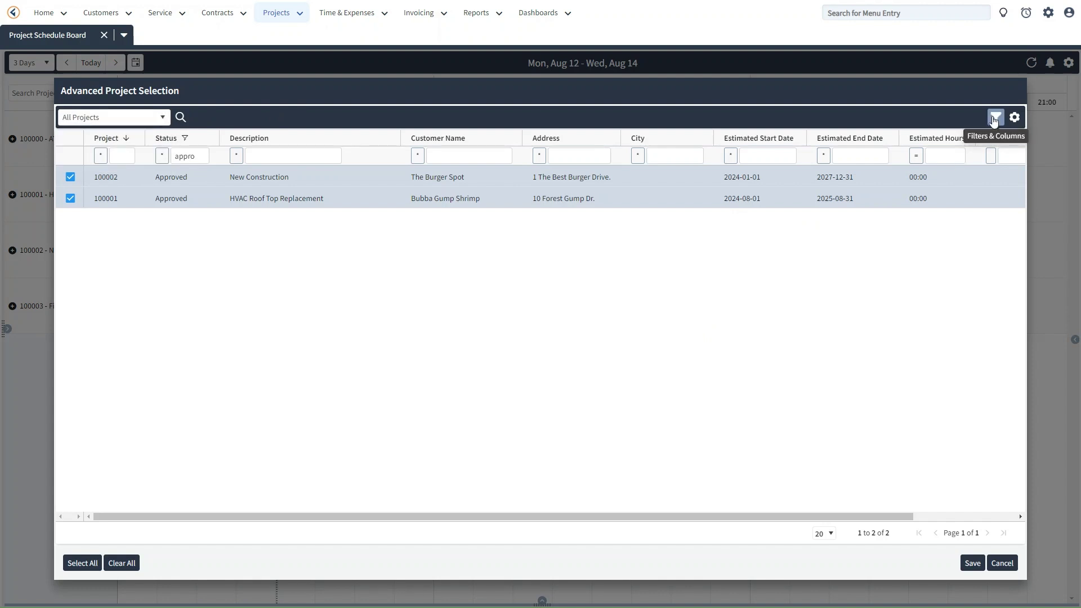
# - Add an advanced filter condition requiring Active to equal True alongside the Status condition, and apply it
pyautogui.click(995, 117)
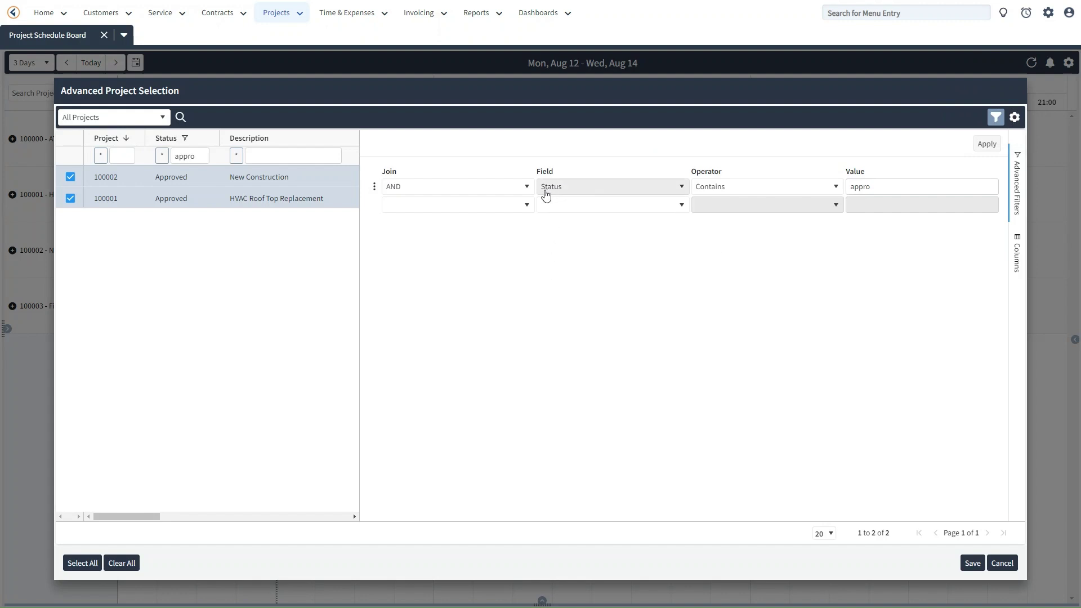
pyautogui.click(290, 199)
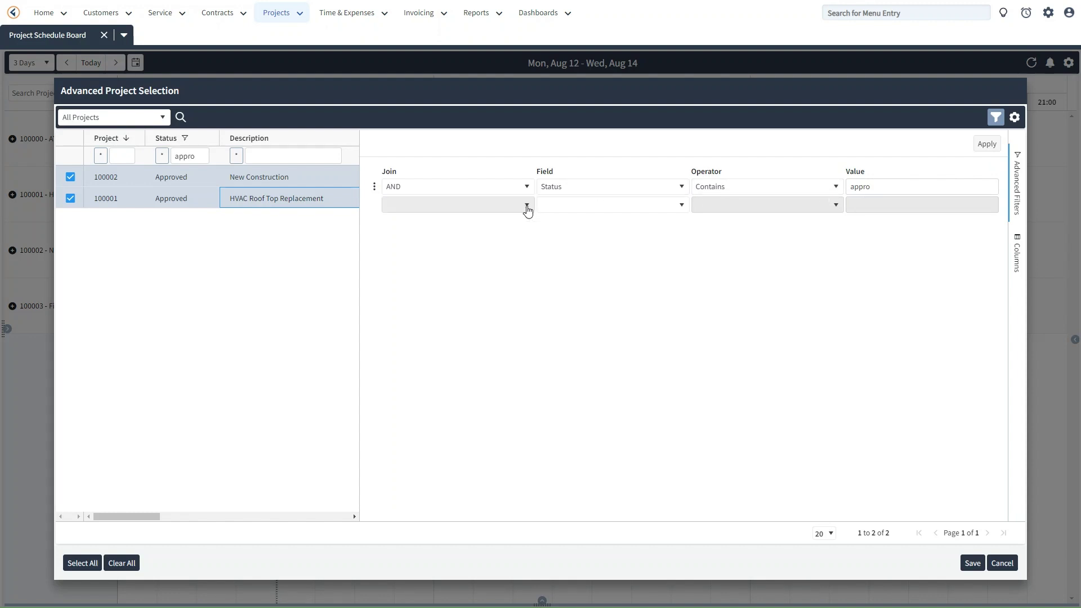
pyautogui.click(675, 205)
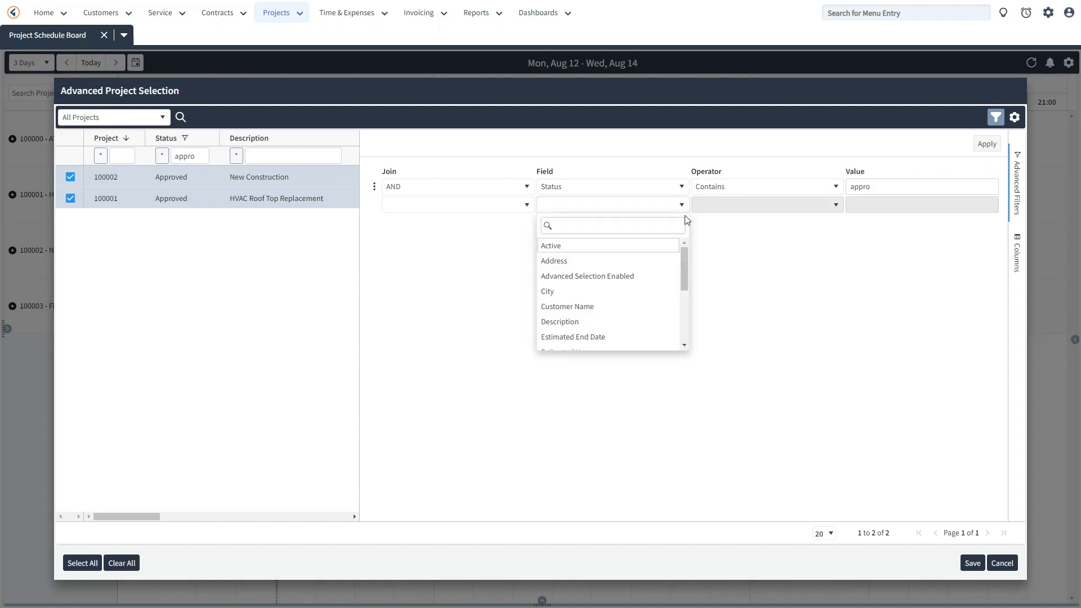
pyautogui.click(558, 247)
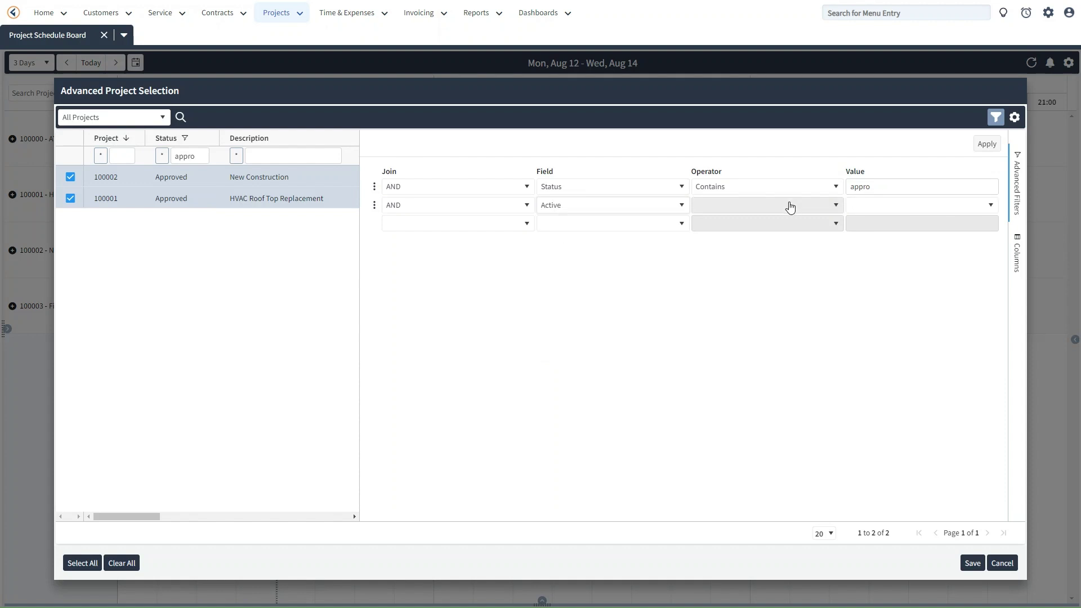
pyautogui.click(786, 206)
pyautogui.click(757, 224)
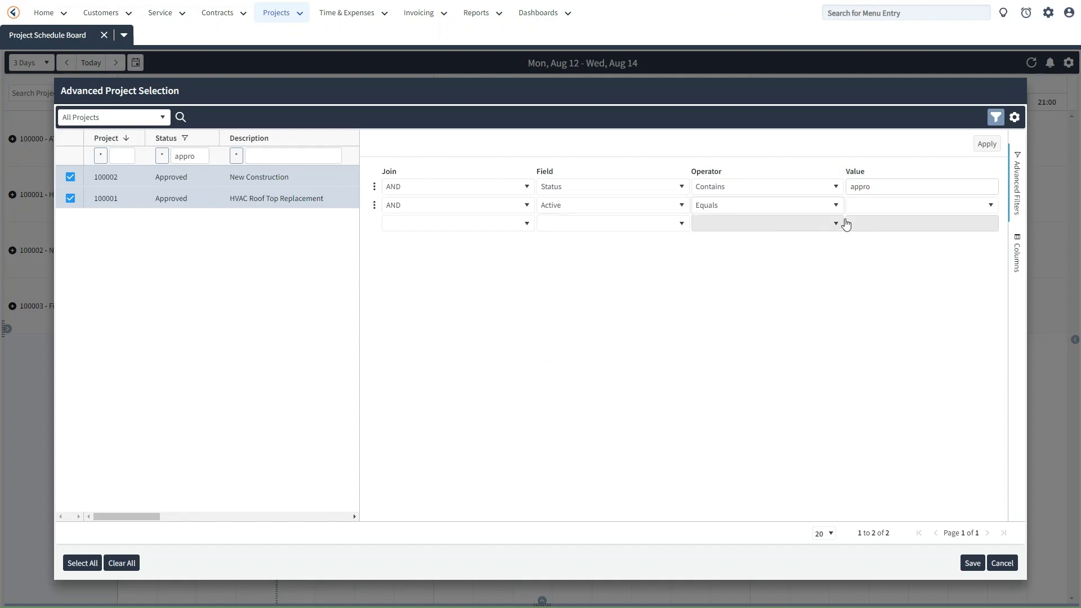
pyautogui.click(869, 209)
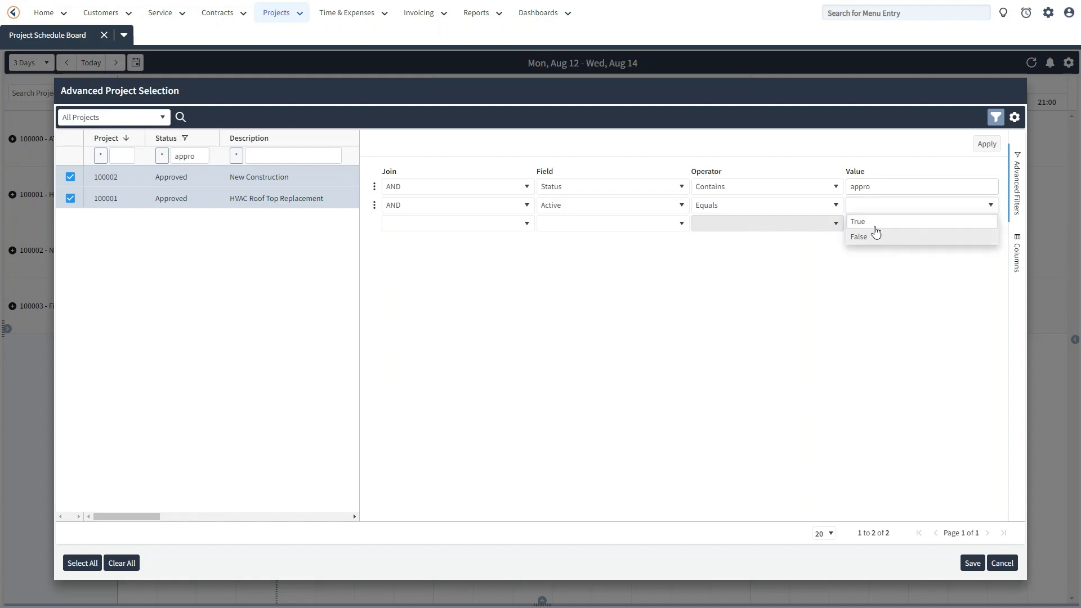
pyautogui.click(876, 224)
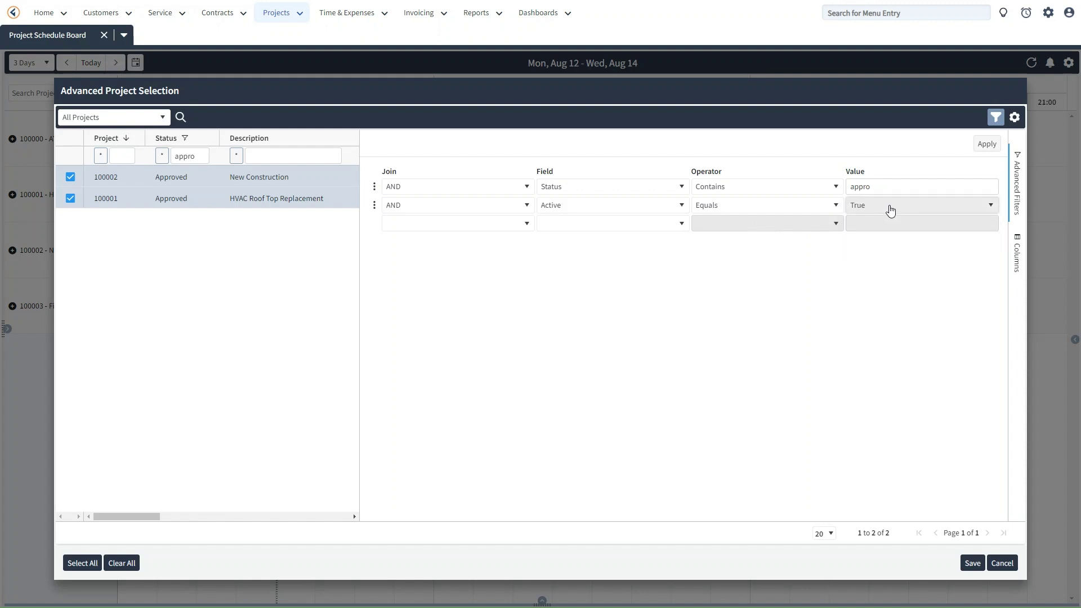
pyautogui.click(985, 146)
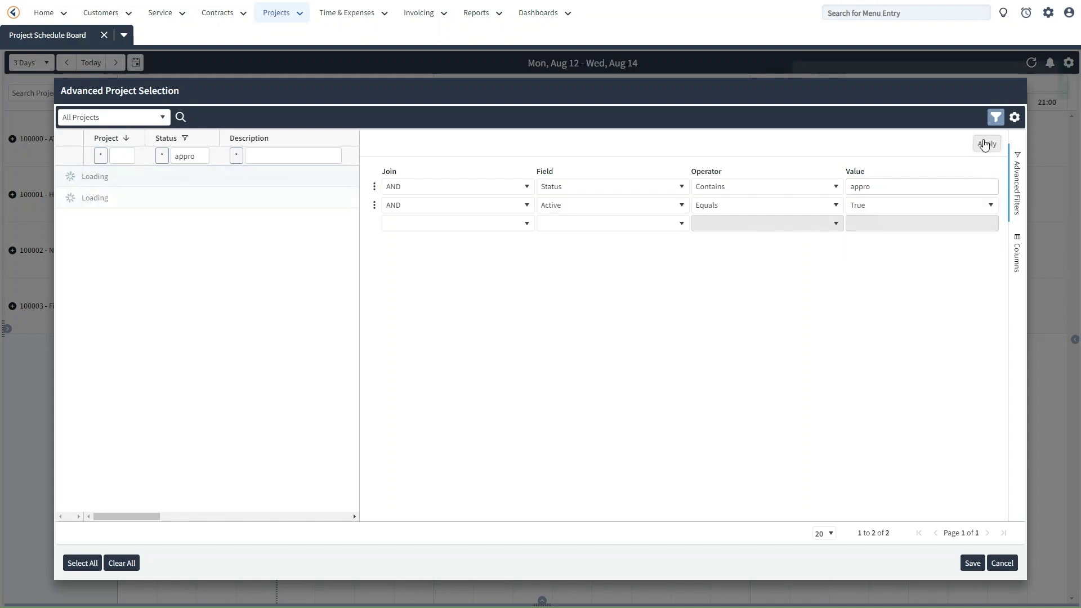
# - Change the Active filter condition's value to False and apply it
pyautogui.click(915, 210)
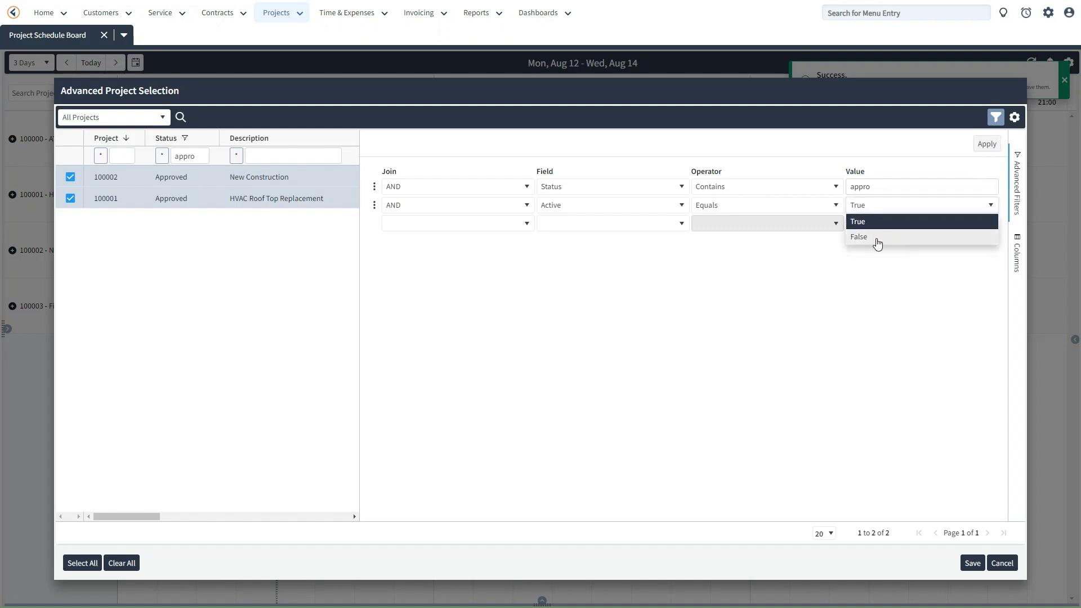
pyautogui.click(884, 239)
pyautogui.click(987, 144)
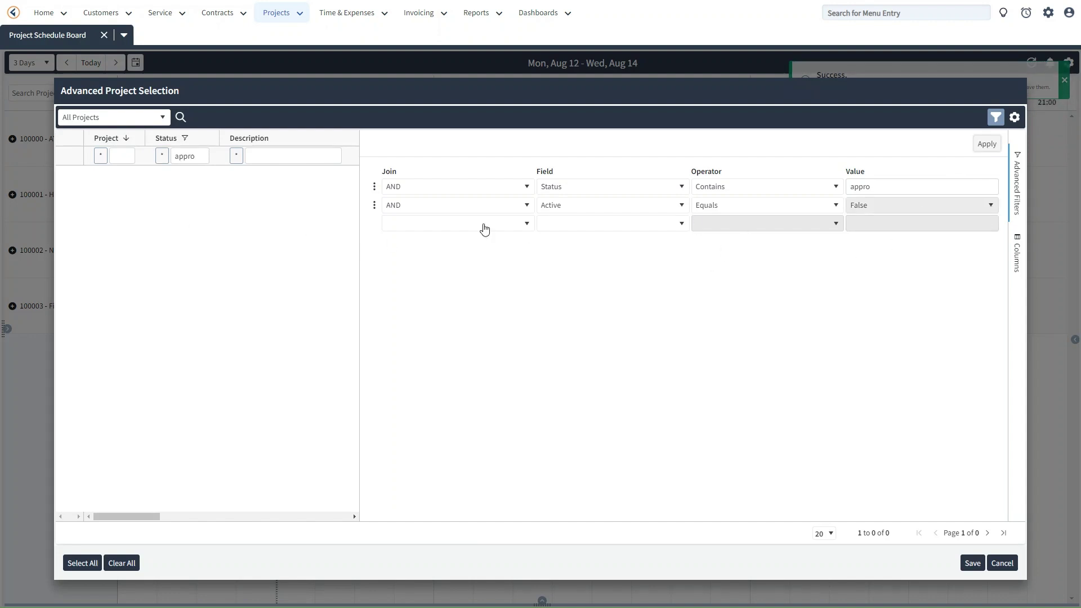
# - Remove the Active and Status conditions from the advanced filters
pyautogui.click(375, 206)
pyautogui.click(400, 217)
pyautogui.click(374, 186)
pyautogui.click(399, 197)
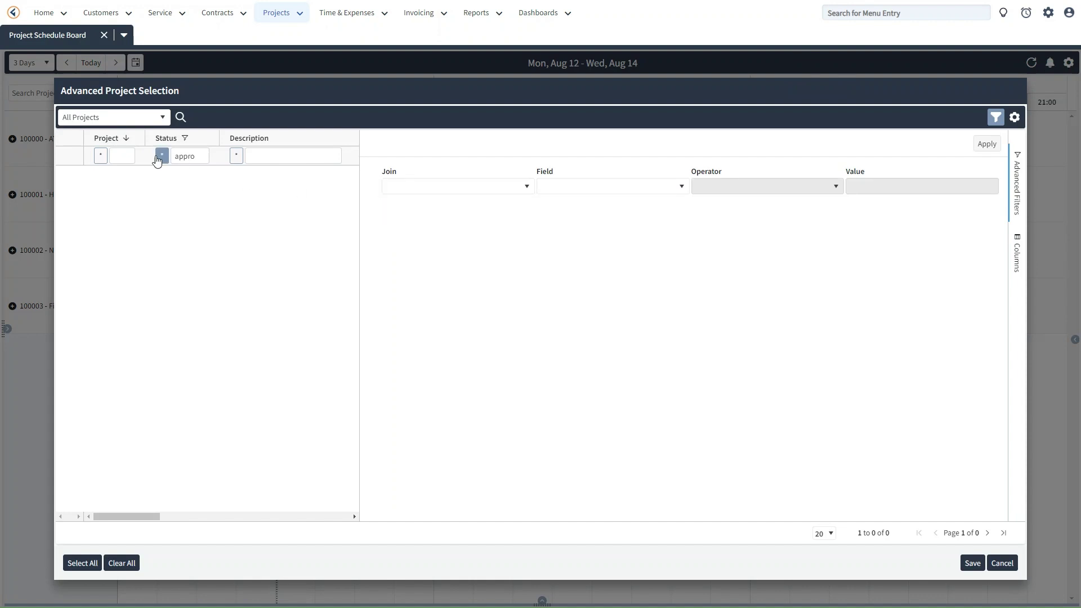
# - Clear the Status column's filter text, apply the emptied filters and close the filter pane
pyautogui.click(183, 155)
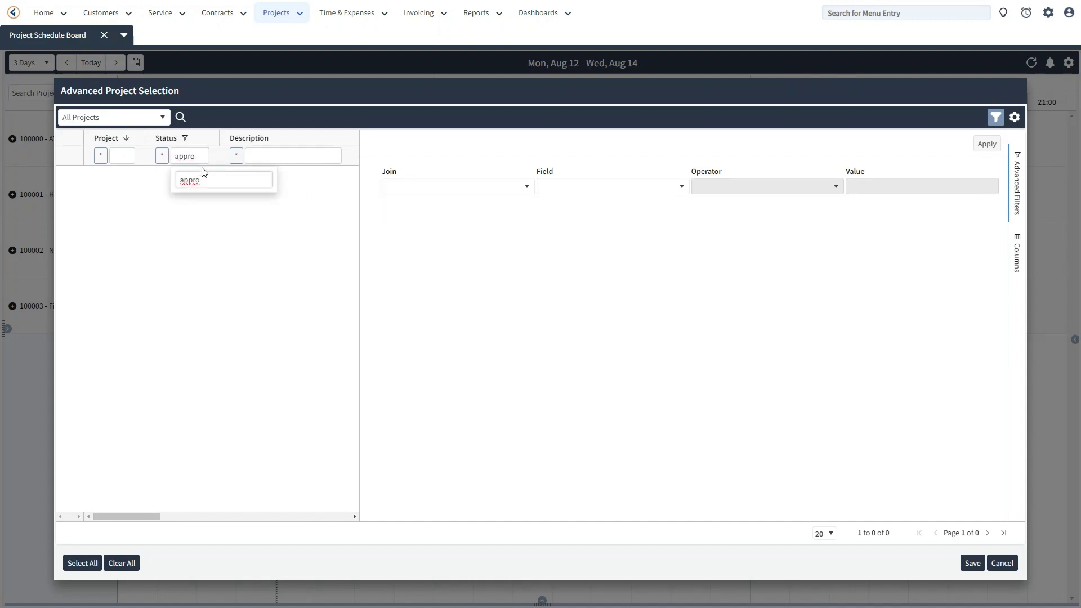
pyautogui.press('BackSpace')
pyautogui.press('BackSpace')
pyautogui.press('BackSpace')
pyautogui.press('BackSpace')
pyautogui.press('BackSpace')
pyautogui.click(991, 145)
pyautogui.click(996, 117)
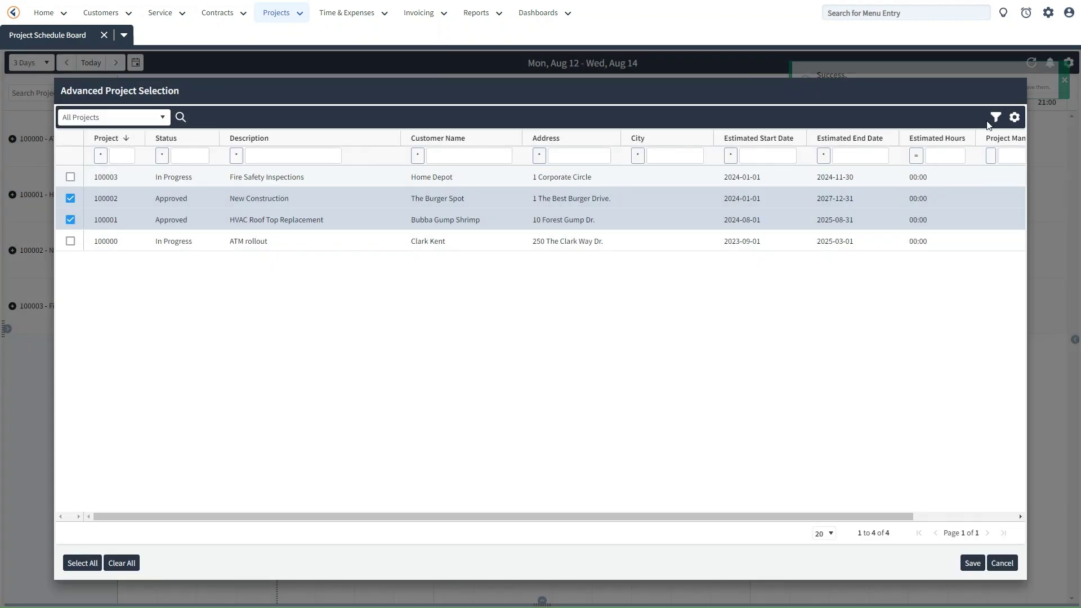
# - Show the User ID, Selected and Project Mgr columns in the project list
pyautogui.click(995, 118)
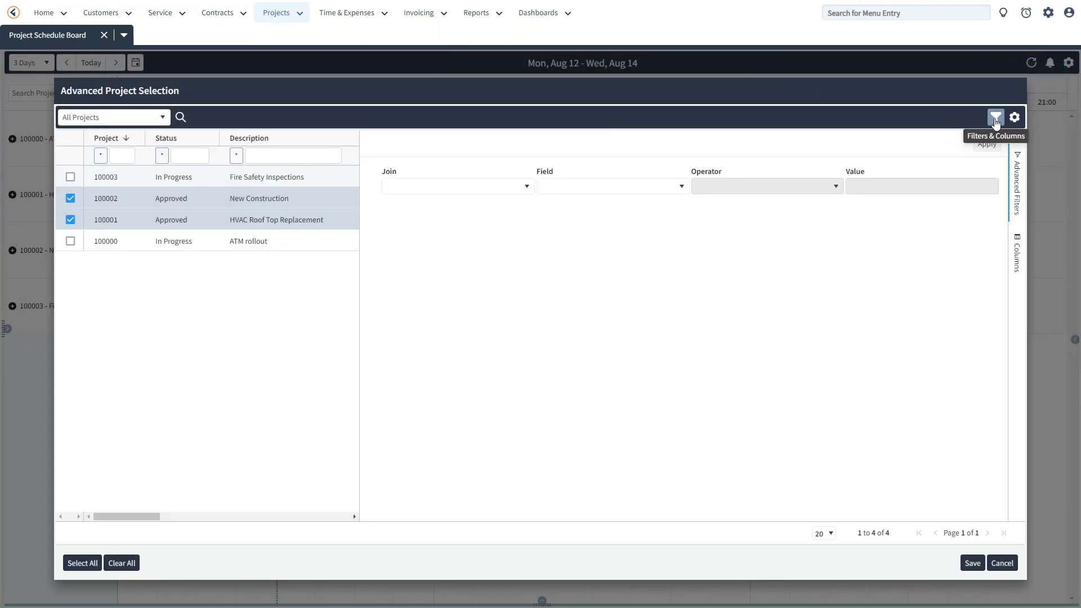
pyautogui.click(1020, 254)
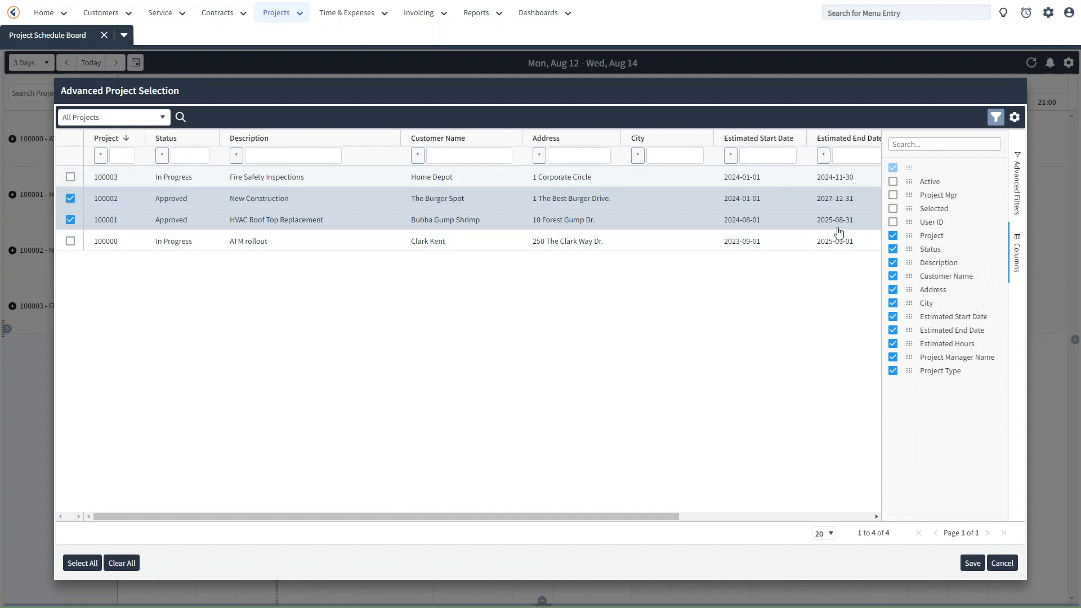
pyautogui.click(893, 222)
pyautogui.click(893, 210)
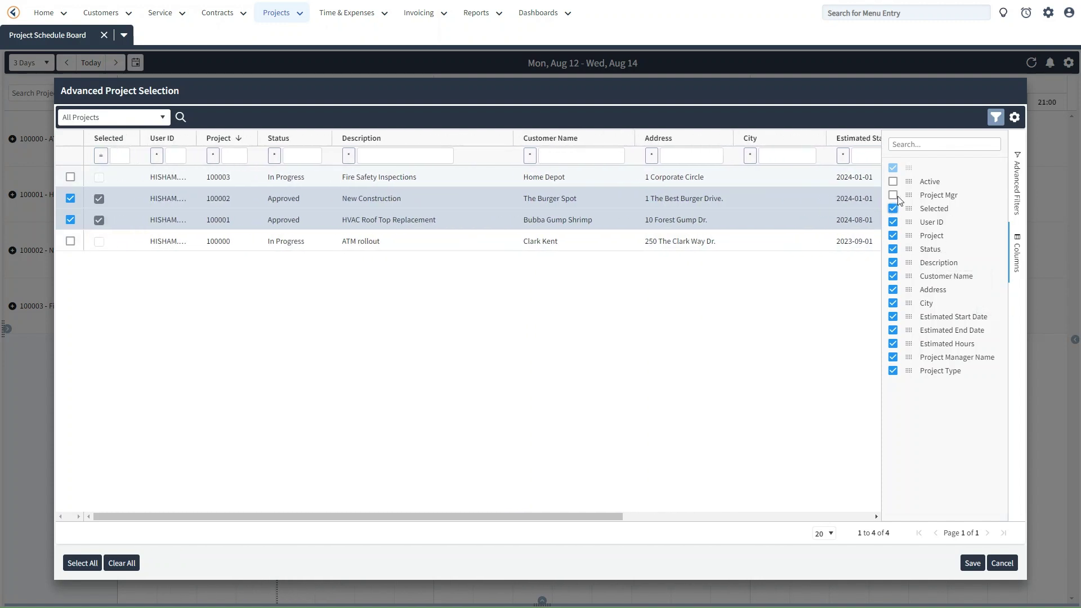
pyautogui.click(894, 195)
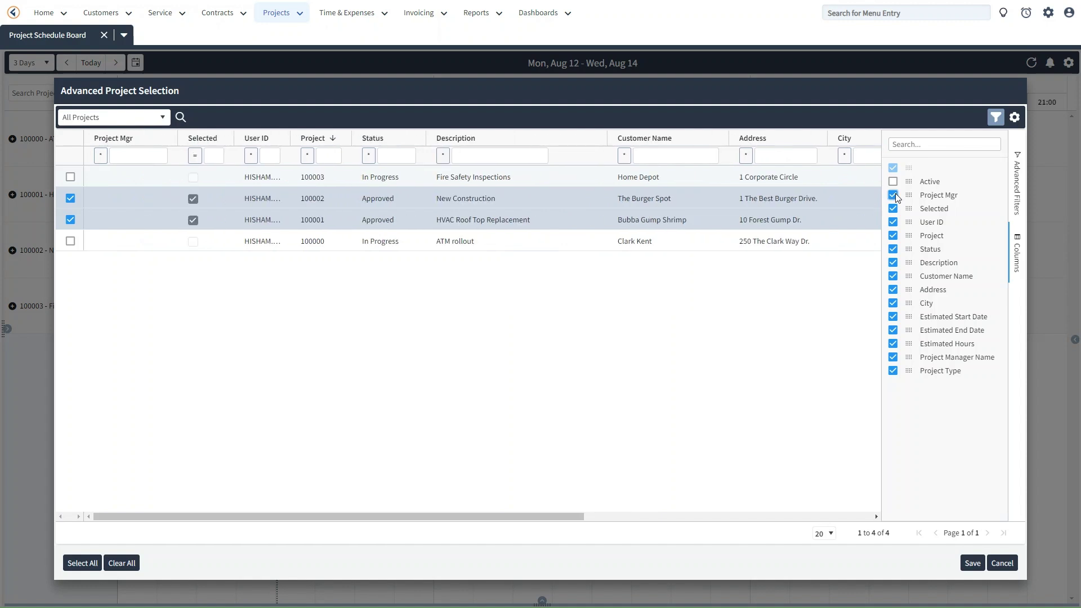
# - Hide the Project Mgr, Selected and User ID columns, and save the project selection
pyautogui.click(893, 195)
pyautogui.click(893, 209)
pyautogui.click(893, 209)
pyautogui.click(893, 209)
pyautogui.click(893, 222)
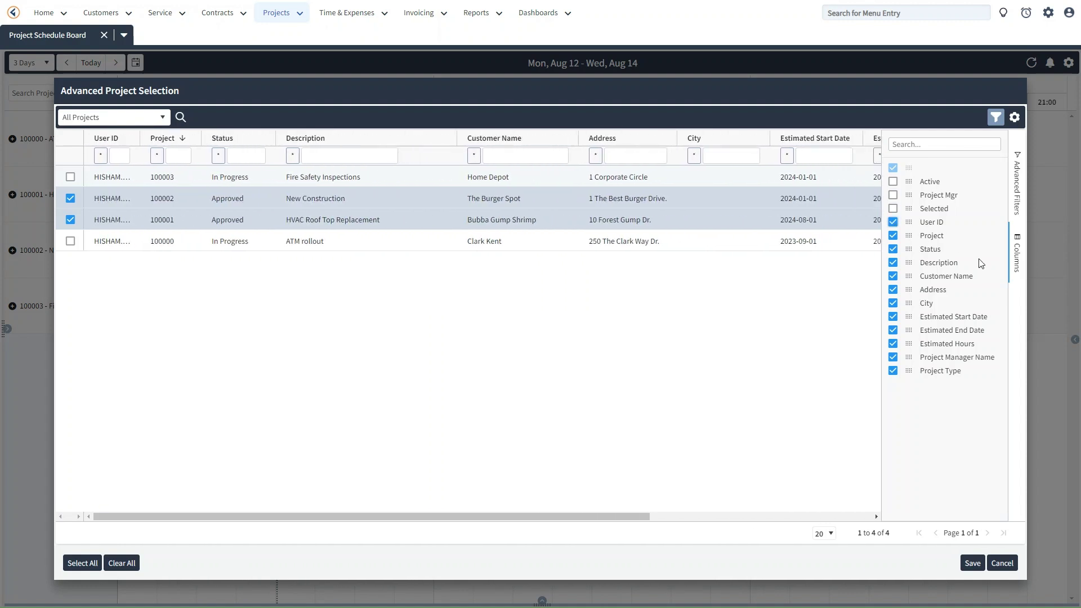
pyautogui.click(1018, 258)
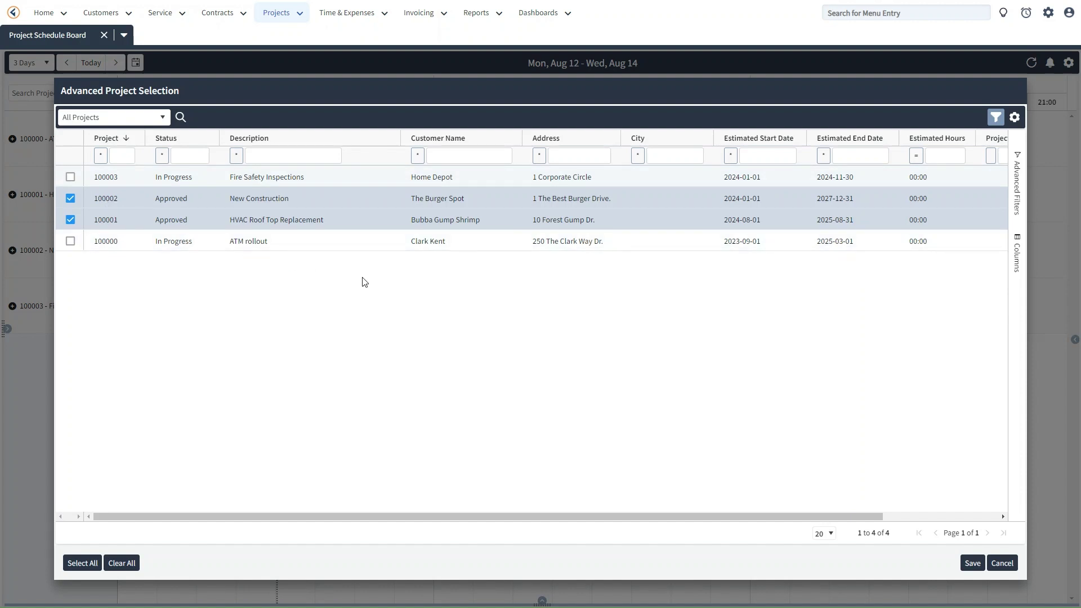
pyautogui.click(970, 564)
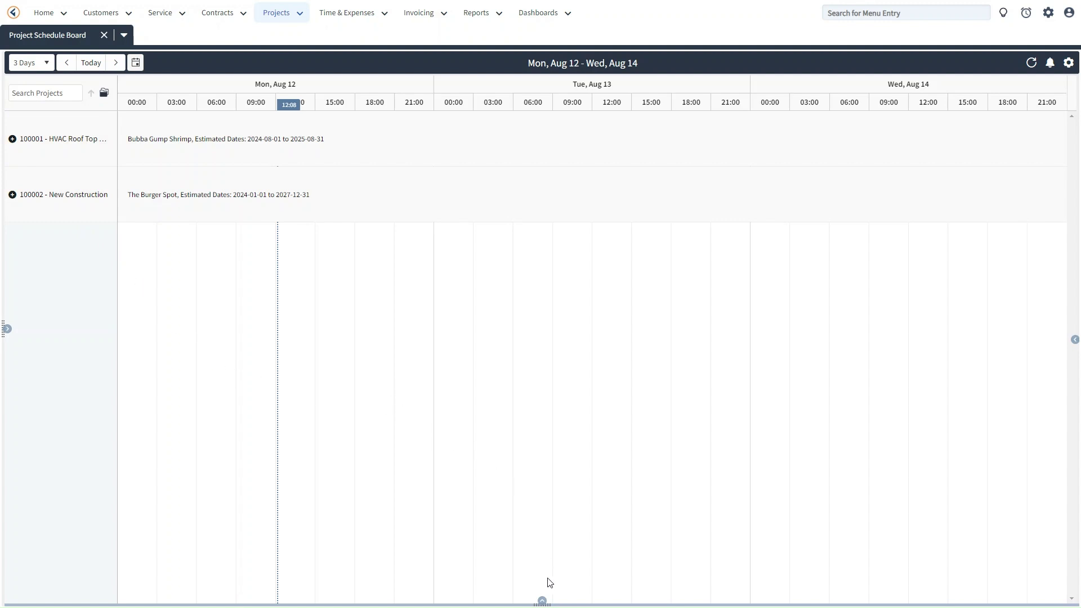
# - Expand the resource schedule below the projects and enlarge it slightly
pyautogui.click(542, 601)
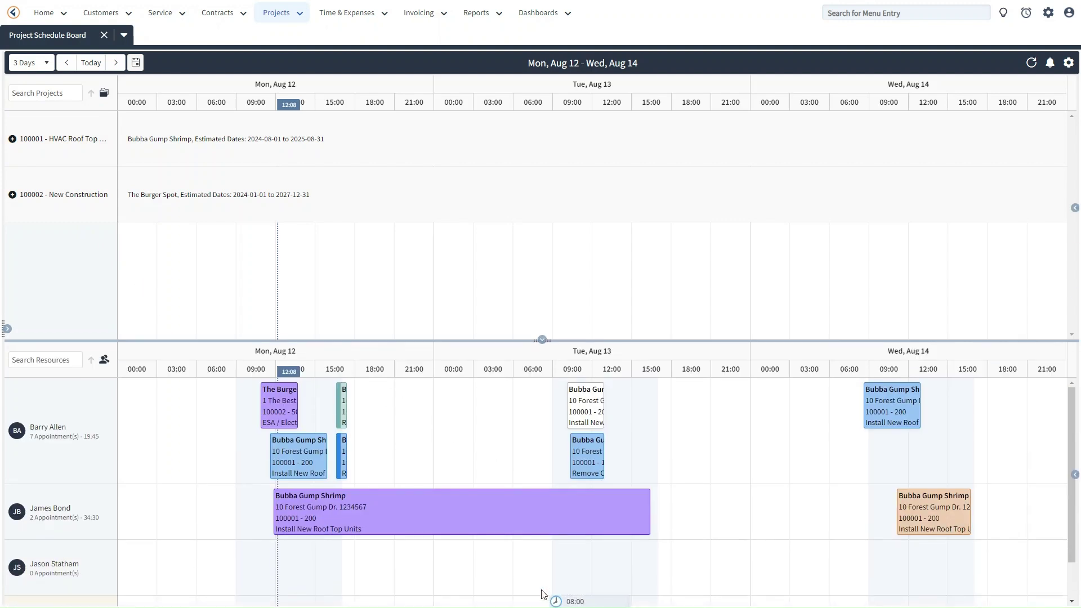
pyautogui.click(29, 356)
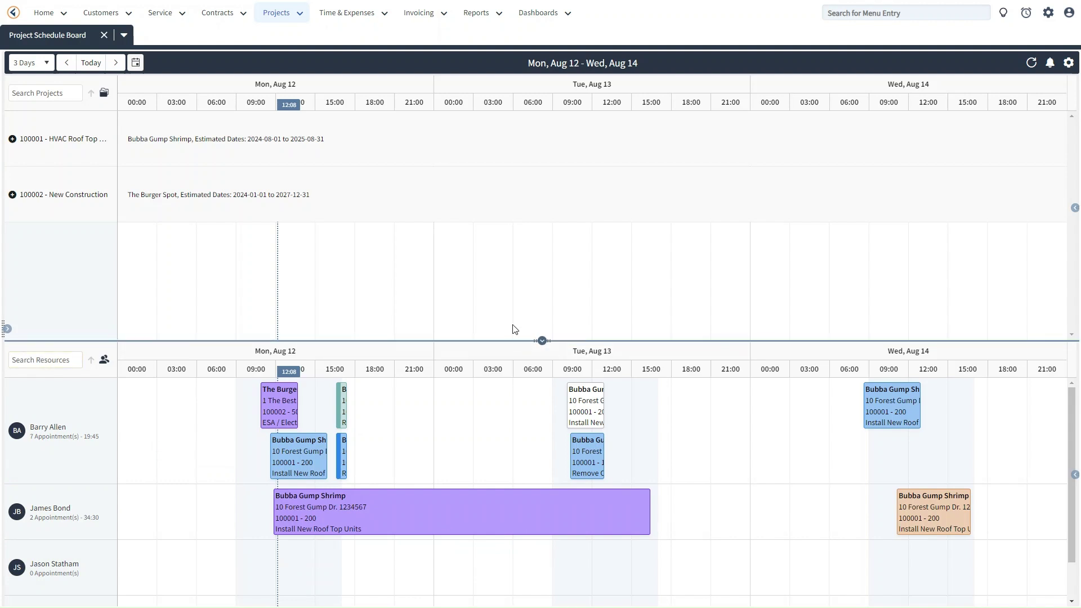
pyautogui.moveTo(514, 331); pyautogui.dragTo(507, 309)
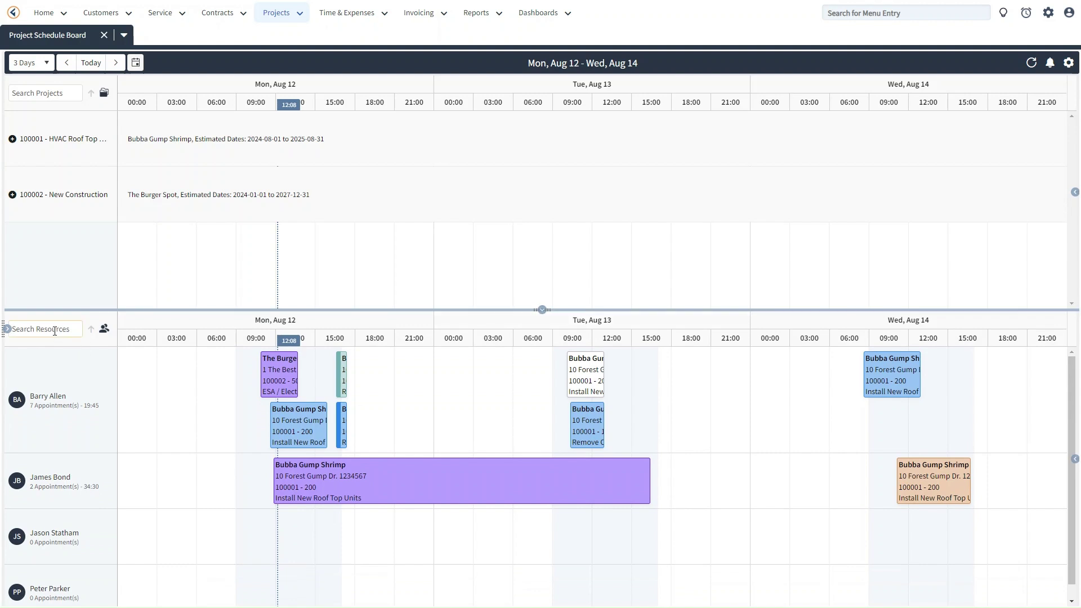
# - Search the resources by a technician's first name, and clear the search
pyautogui.write('jason')
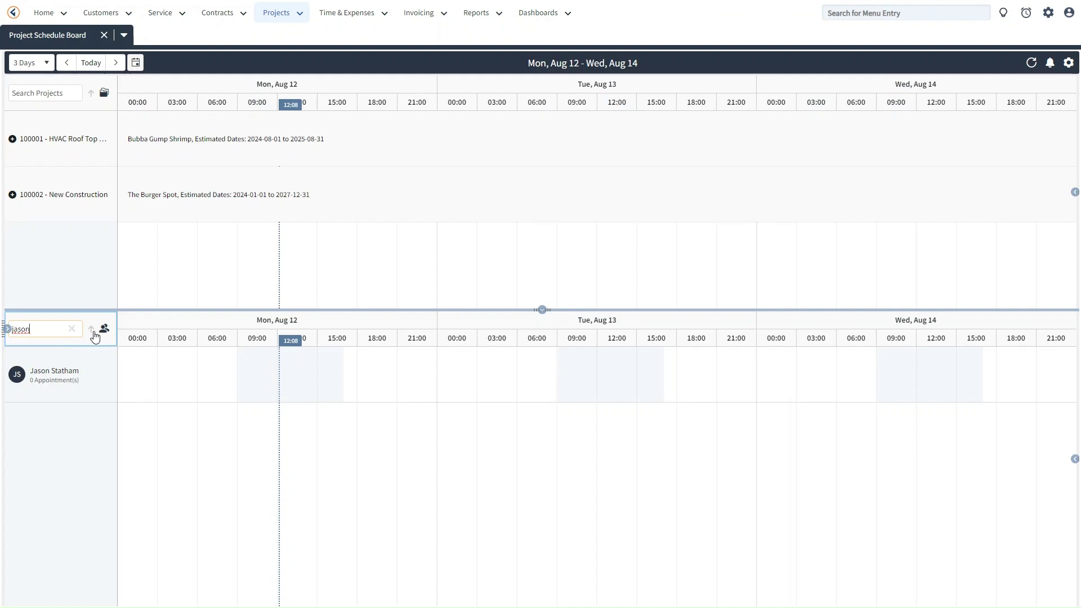
pyautogui.click(71, 330)
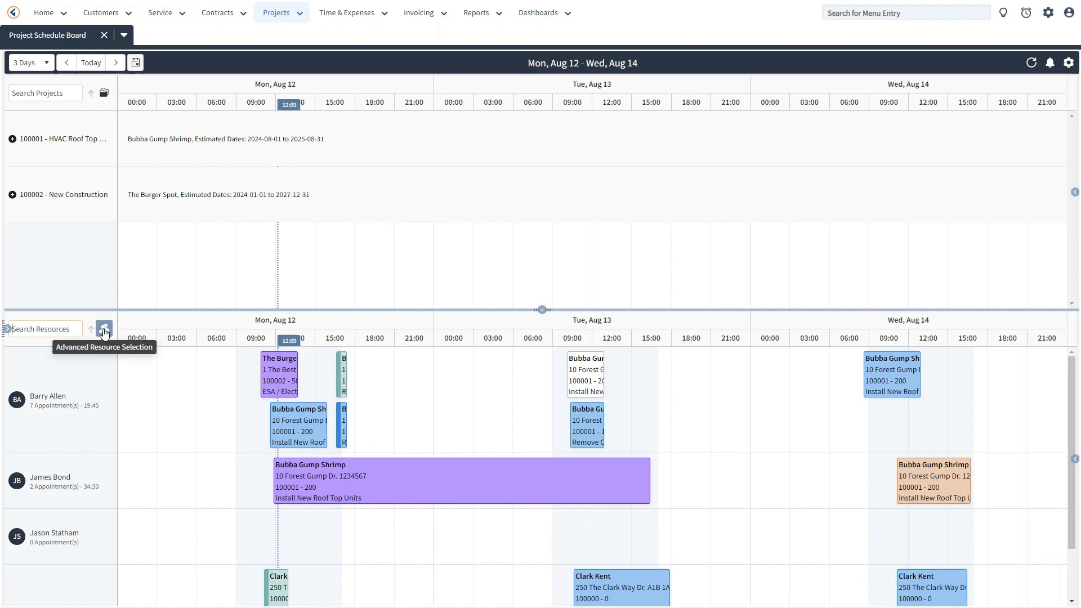
# - In the Advanced Resource Selection's full Resources list, deselect the Transporter and the HVAC technician, and save the selection
pyautogui.click(105, 330)
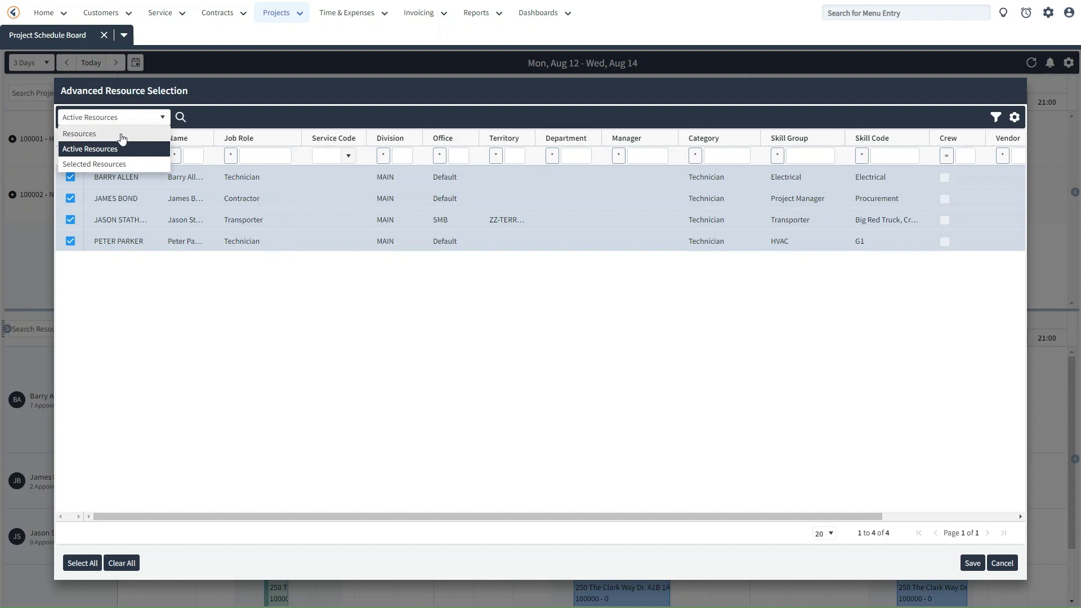
pyautogui.click(122, 136)
pyautogui.click(70, 241)
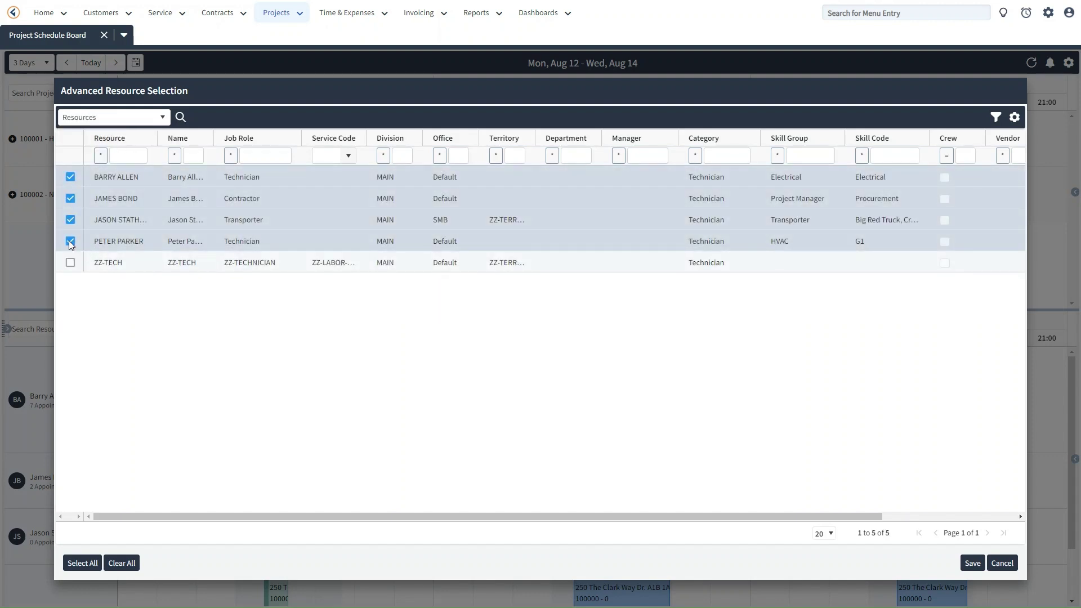
pyautogui.click(71, 219)
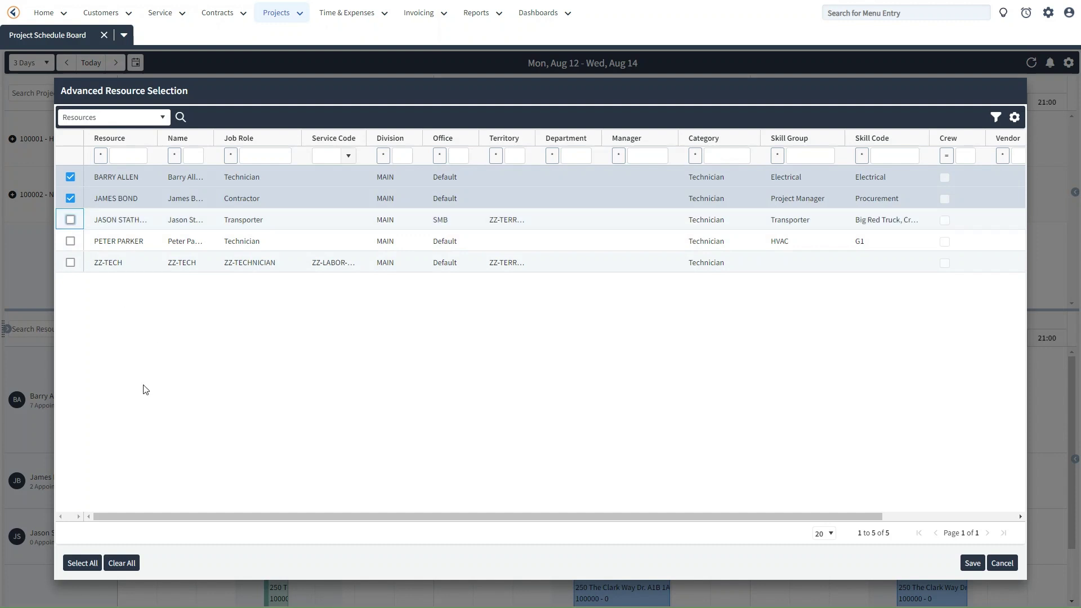
pyautogui.click(972, 563)
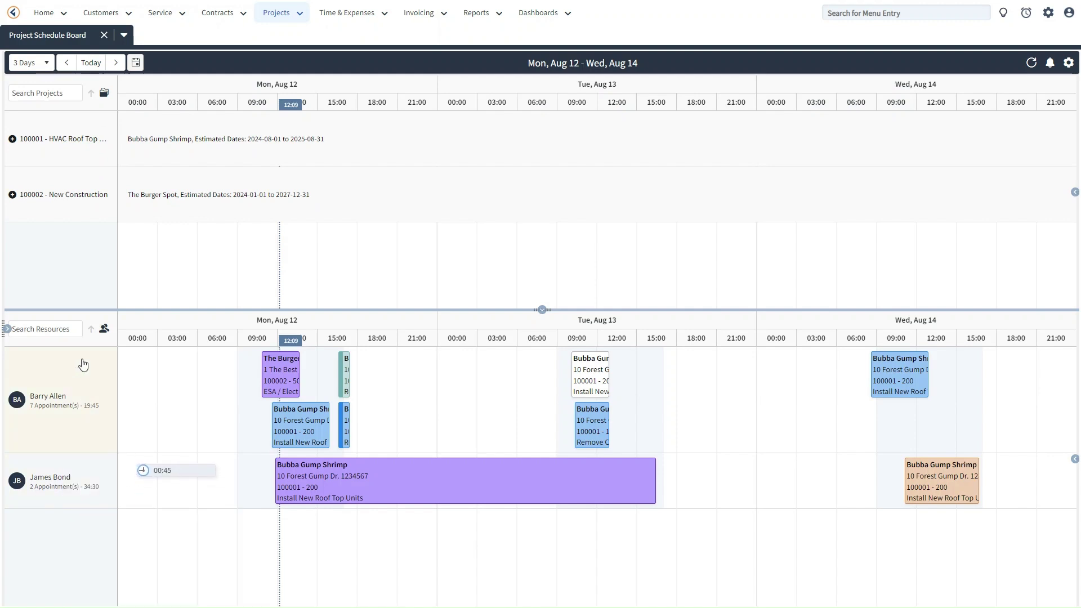
# - Reselect the Transporter and the HVAC technician in the Advanced Resource Selection, and save the selection
pyautogui.click(104, 330)
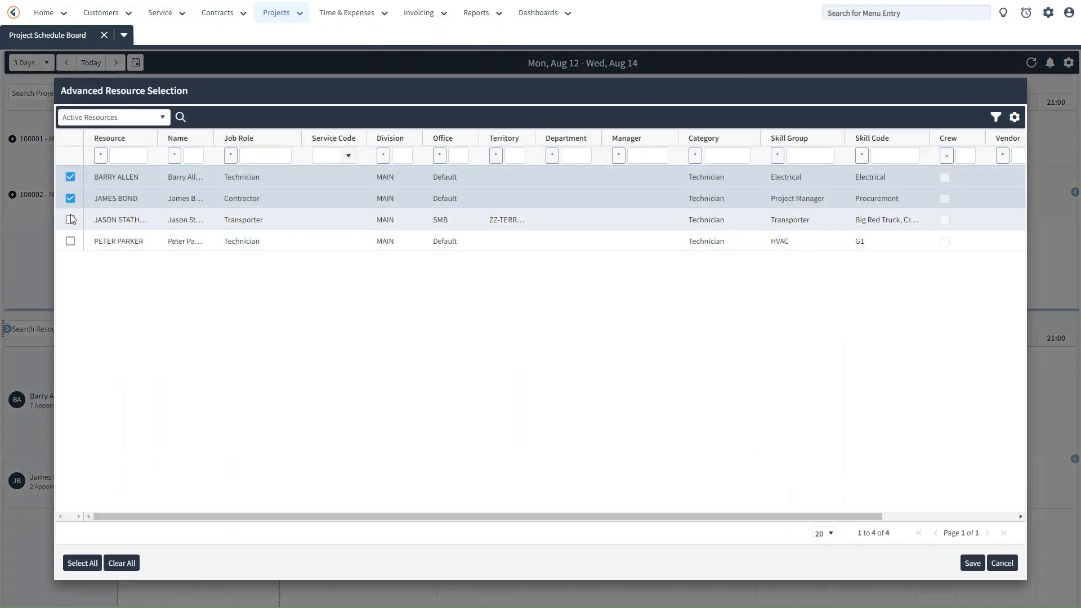
pyautogui.click(71, 219)
pyautogui.click(70, 242)
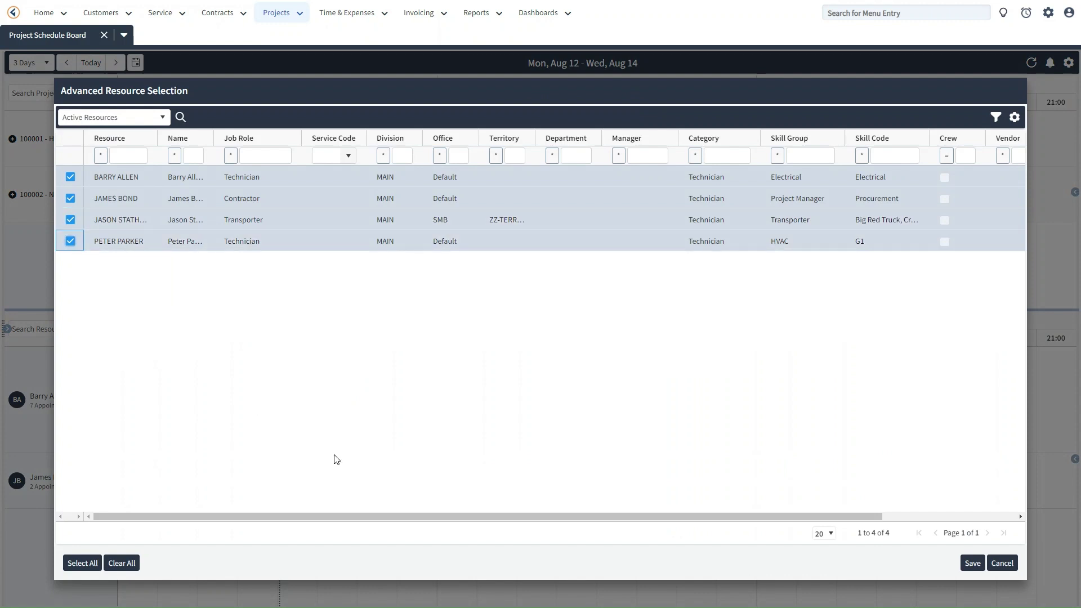
pyautogui.click(973, 564)
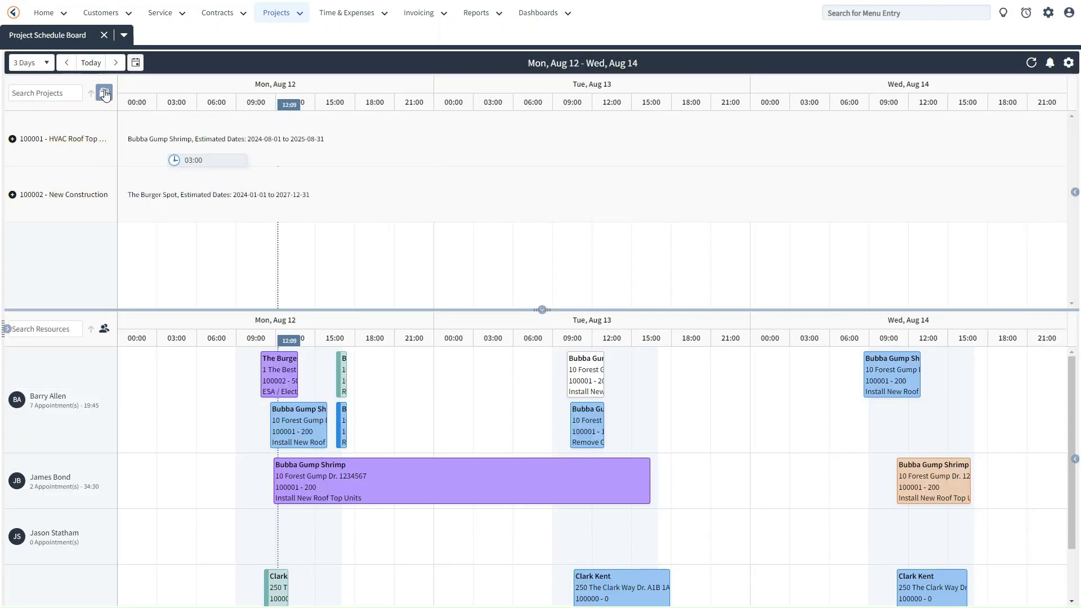
# - Select every project from the All Projects list in the Advanced Project Selection, save it, and enlarge the project schedule slightly
pyautogui.click(104, 93)
pyautogui.click(133, 117)
pyautogui.click(107, 135)
pyautogui.click(96, 564)
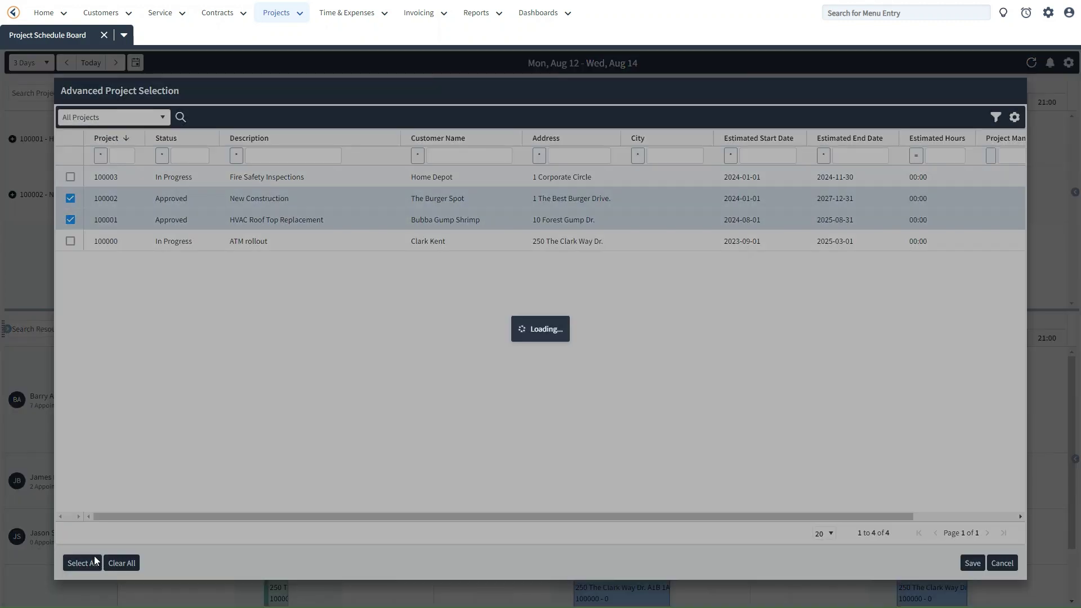
pyautogui.click(965, 562)
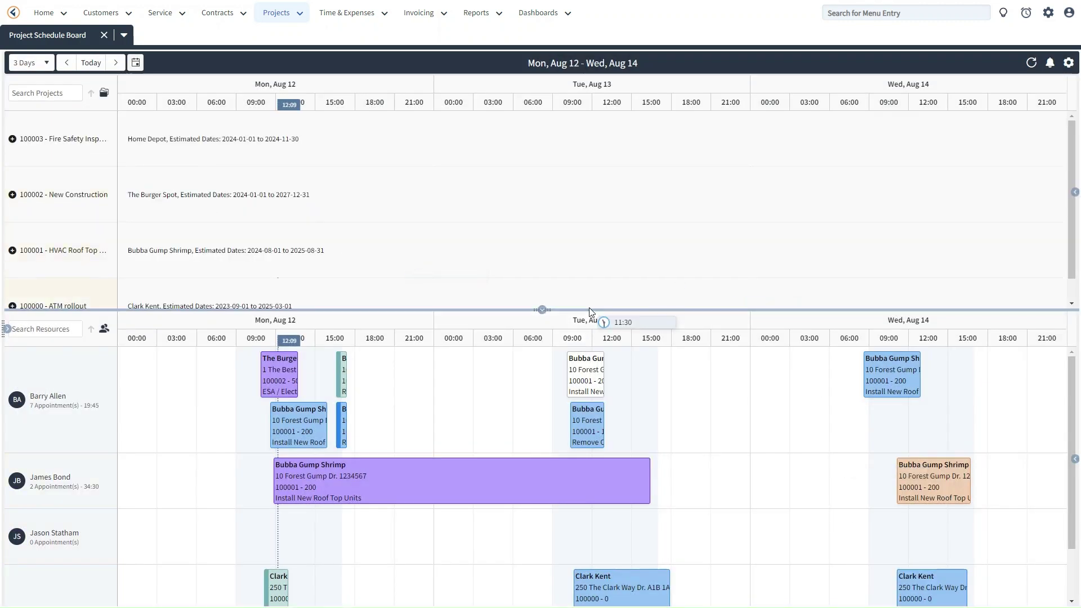
pyautogui.moveTo(582, 311); pyautogui.dragTo(582, 316)
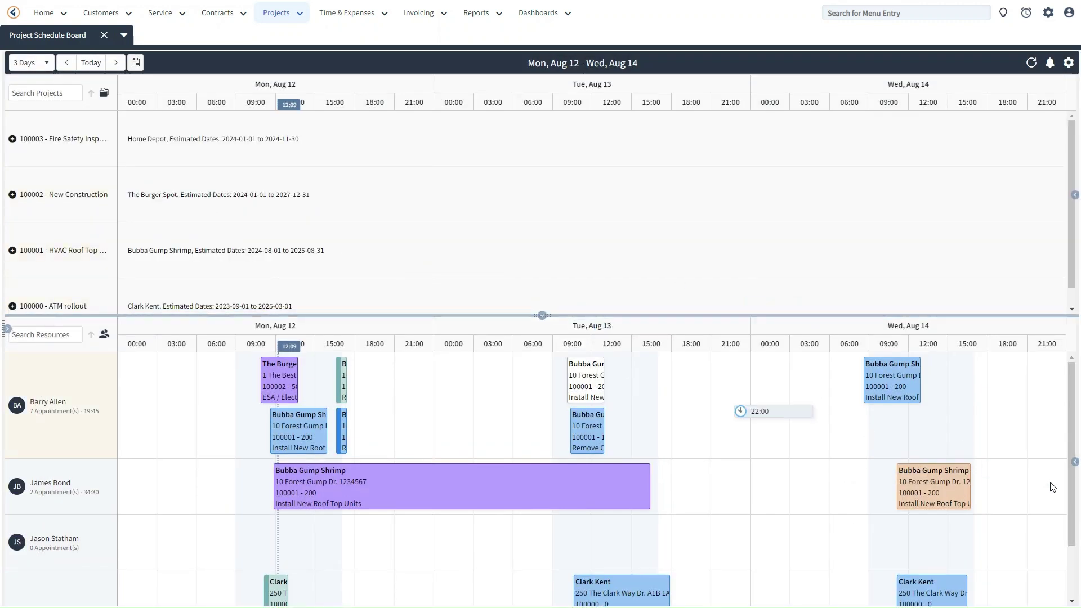
# - Expand the Resource Filter beside the resource schedule and view its Territory options
pyautogui.click(1075, 463)
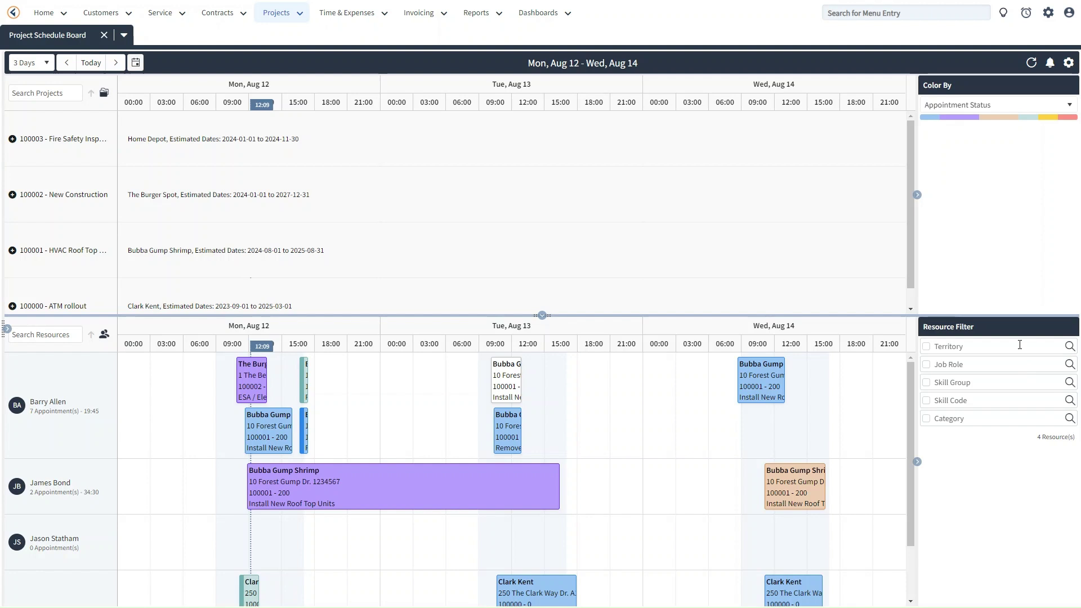
pyautogui.click(984, 347)
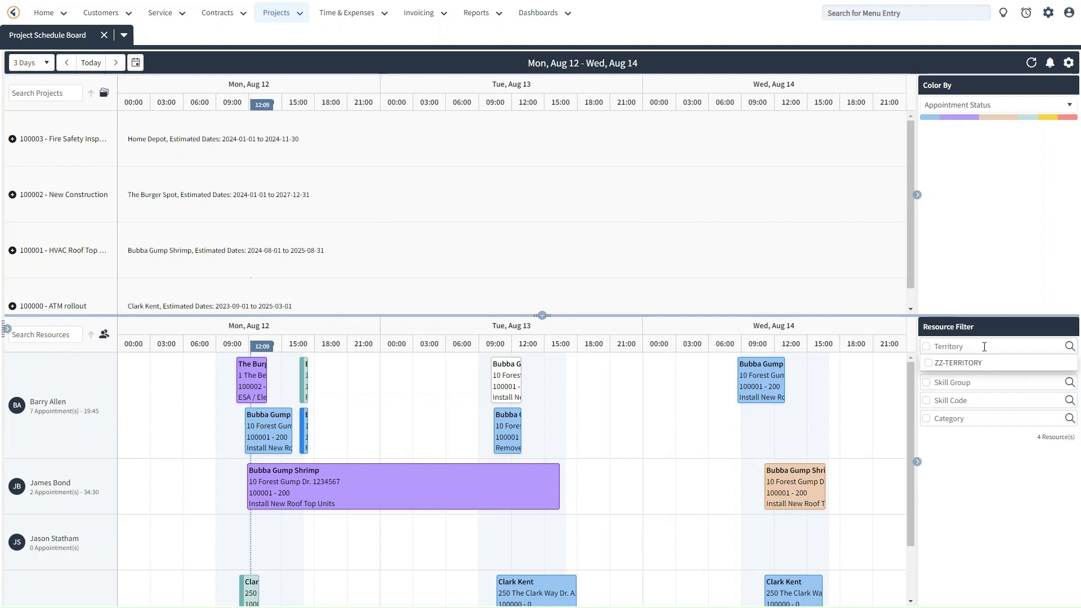
pyautogui.click(1024, 528)
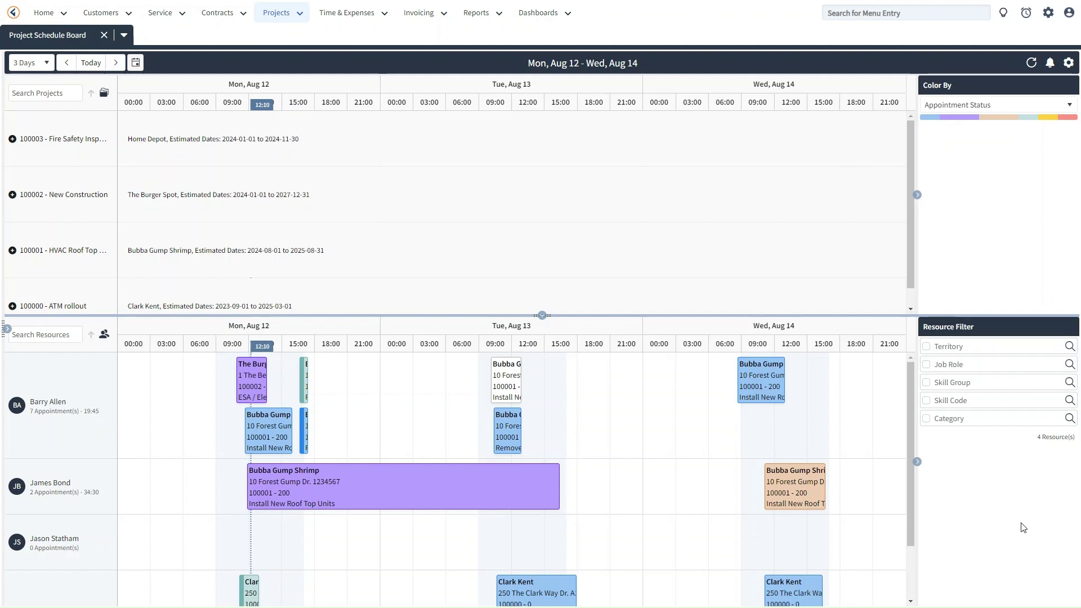
# - Try filtering the resources by the job roles Technician, Contractor and Transporter in turn, removing each filter again
pyautogui.click(983, 363)
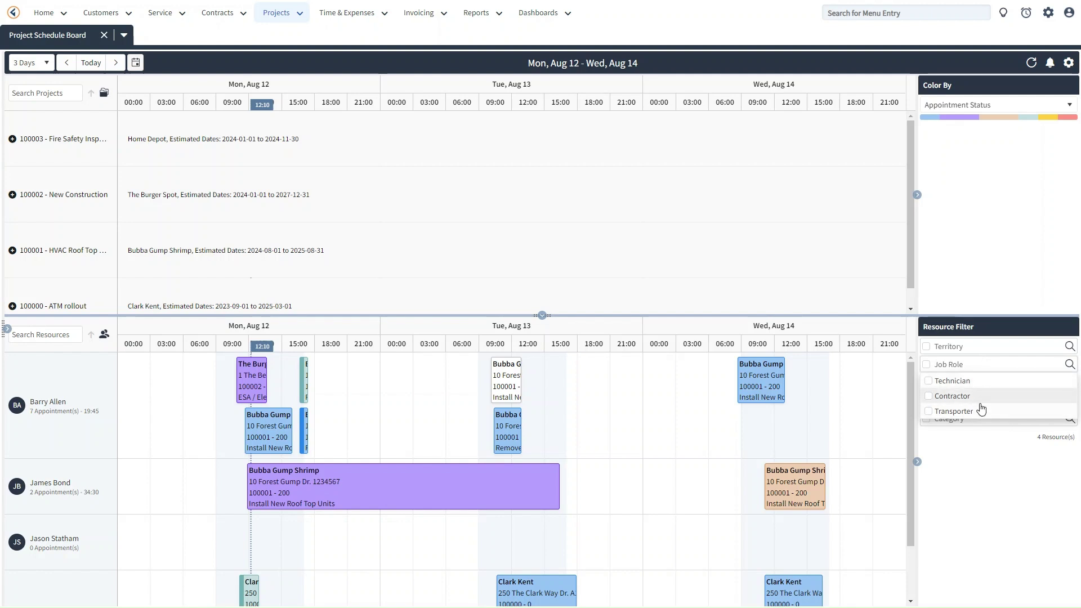
pyautogui.click(930, 381)
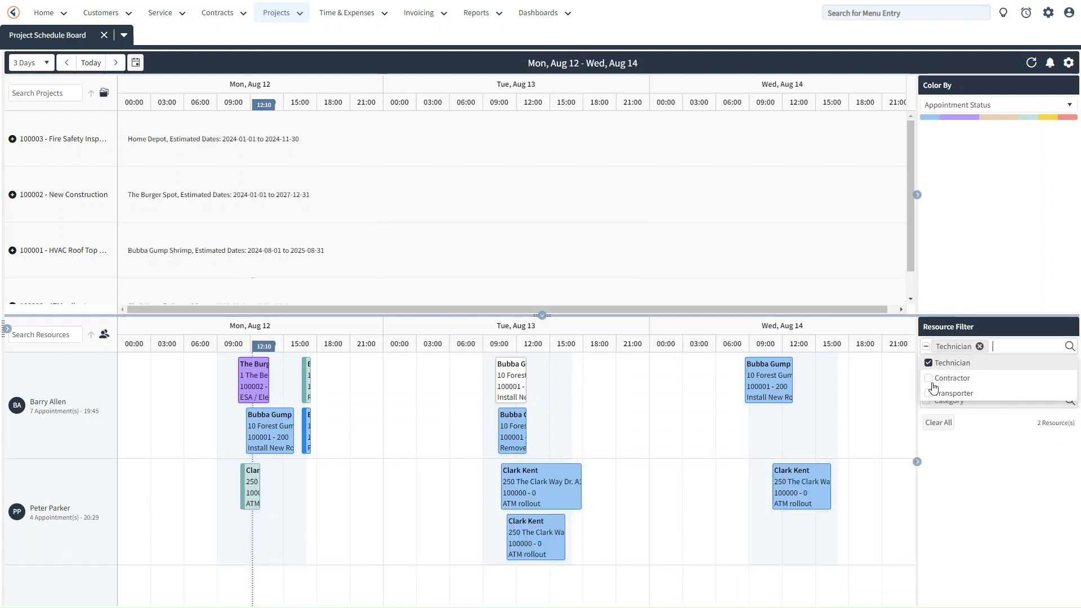
pyautogui.click(929, 378)
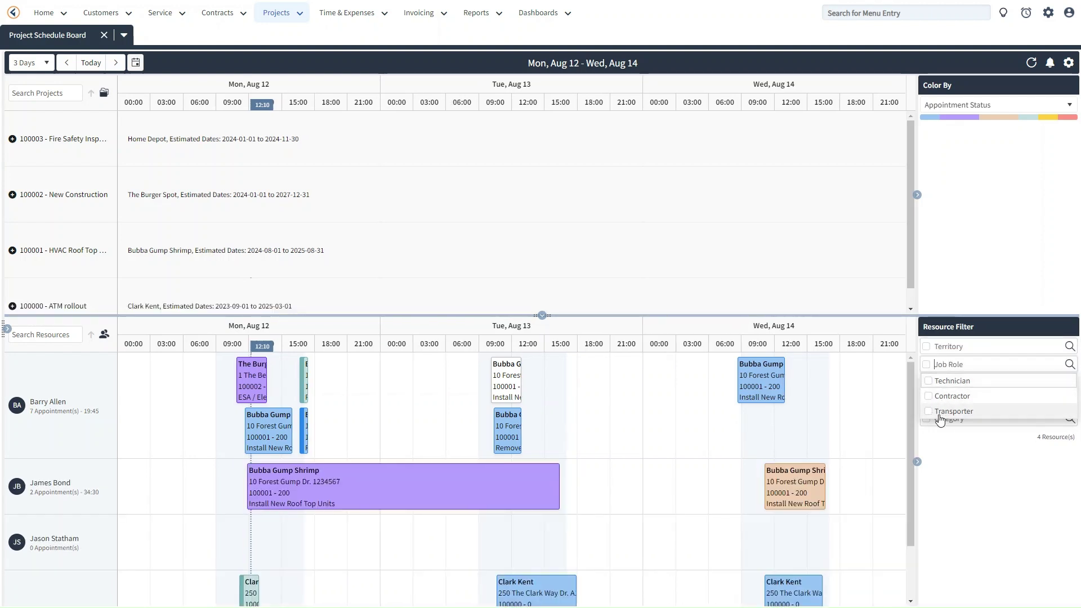
pyautogui.click(932, 399)
pyautogui.click(930, 378)
pyautogui.click(930, 412)
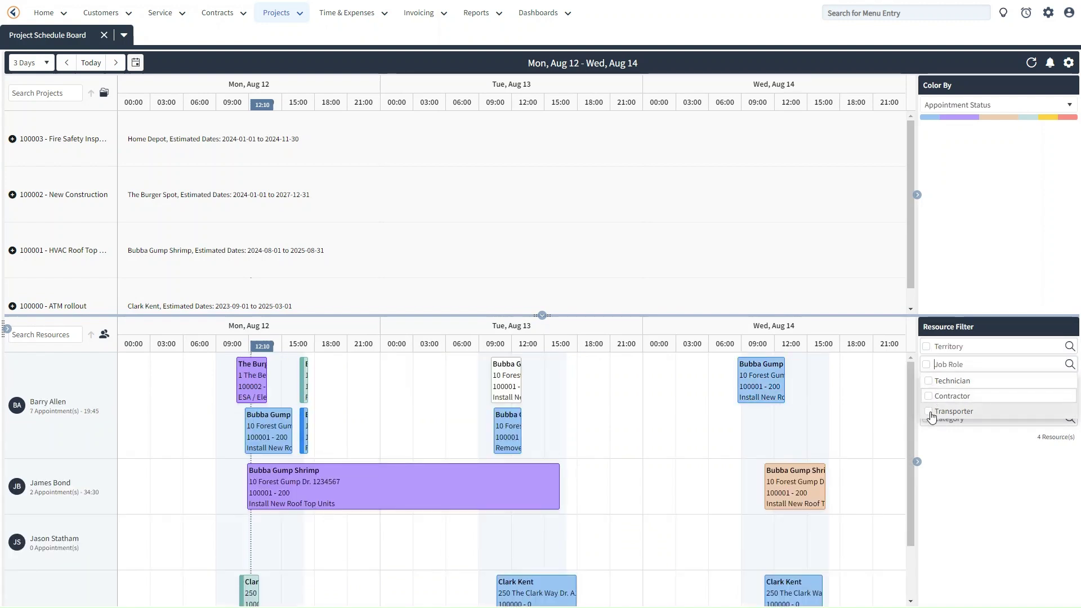
pyautogui.click(929, 412)
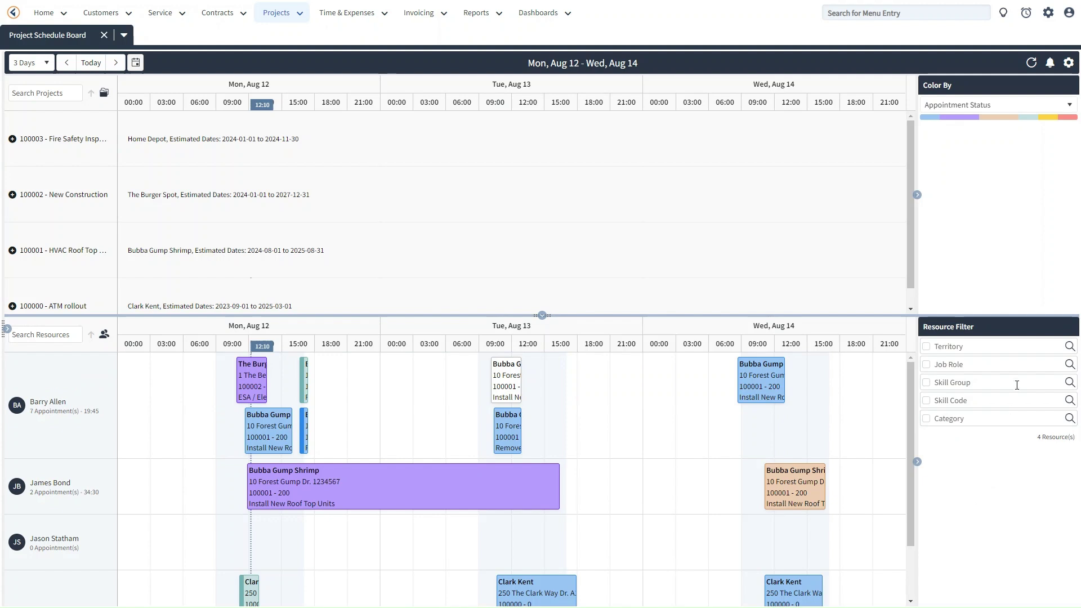
# - Filter the resources by the skill groups Electrical and HVAC
pyautogui.click(1006, 385)
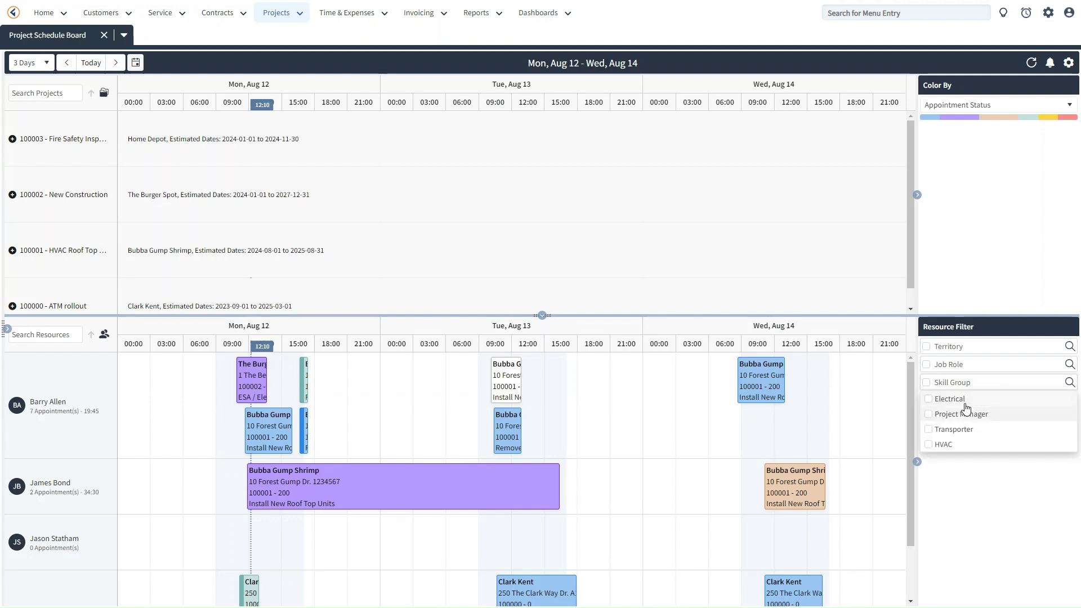
pyautogui.click(931, 400)
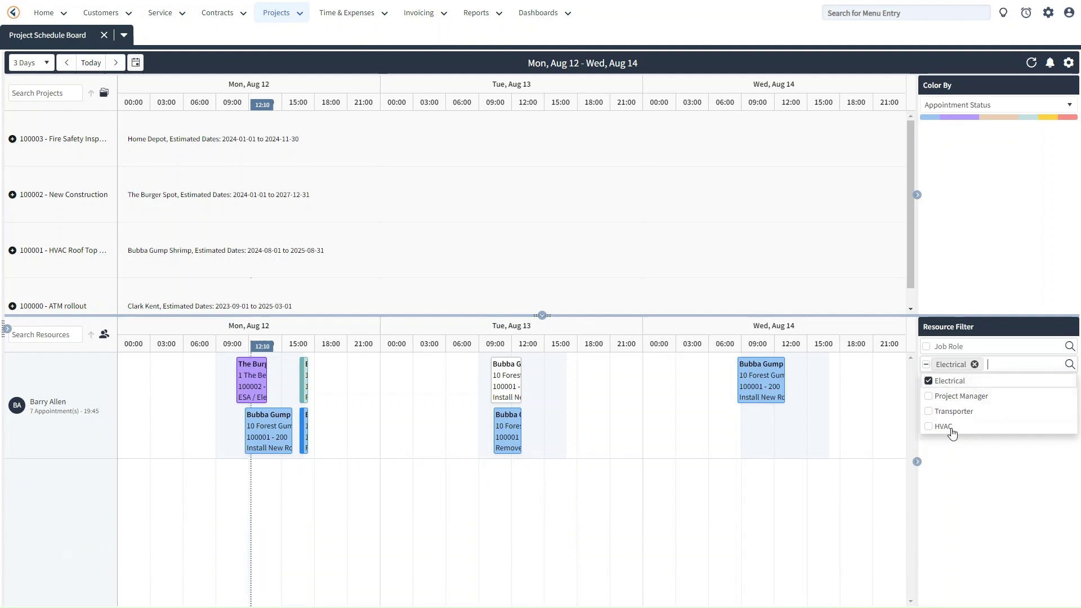
pyautogui.click(930, 427)
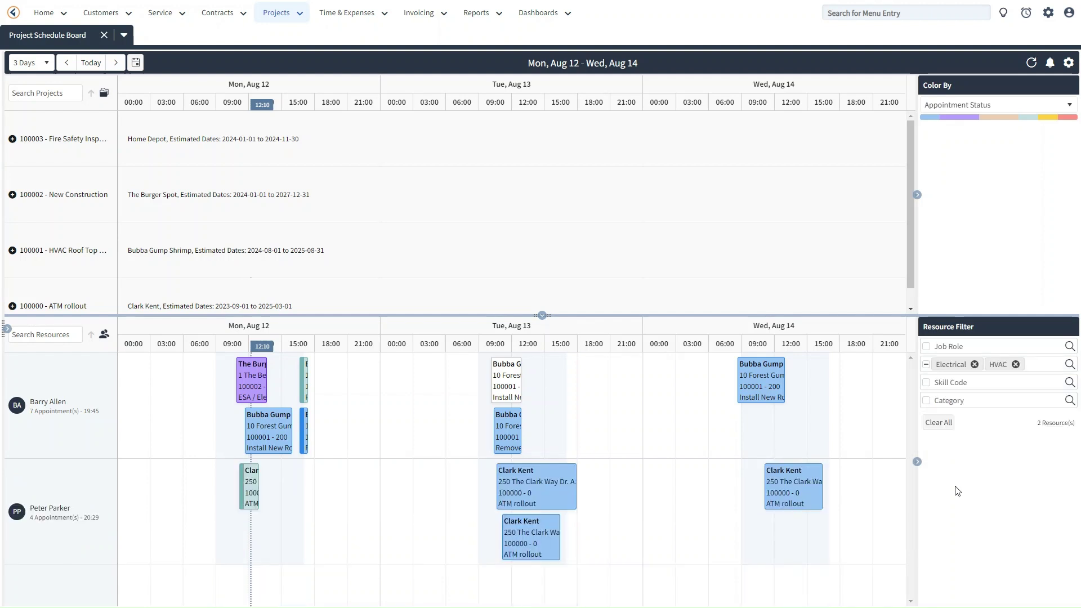
# - Narrow the resources to skill code G1, remove that code again, and clear all resource filters
pyautogui.click(1004, 383)
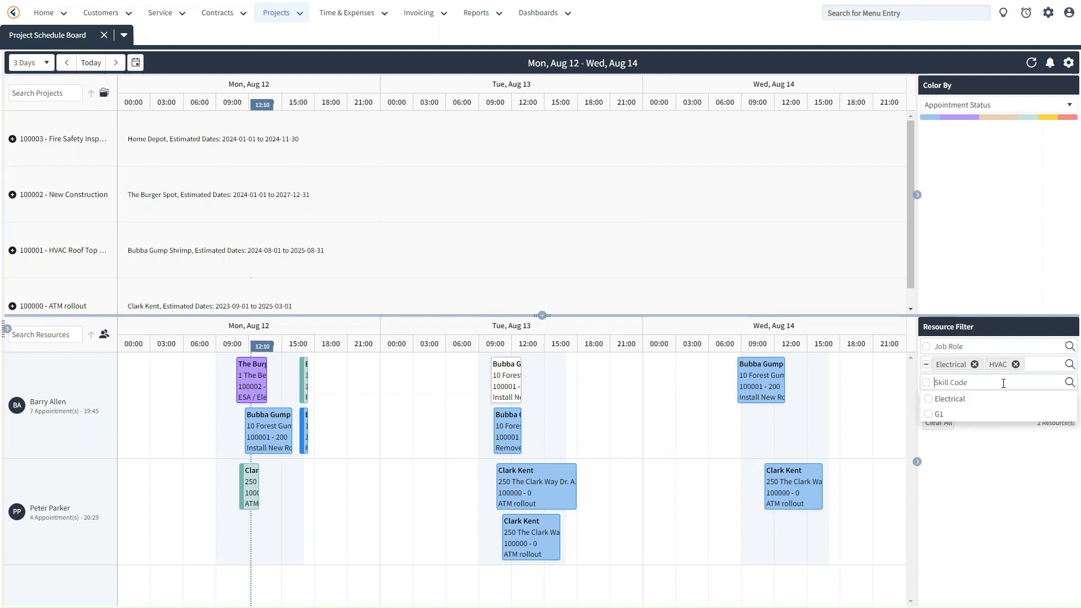
pyautogui.click(929, 415)
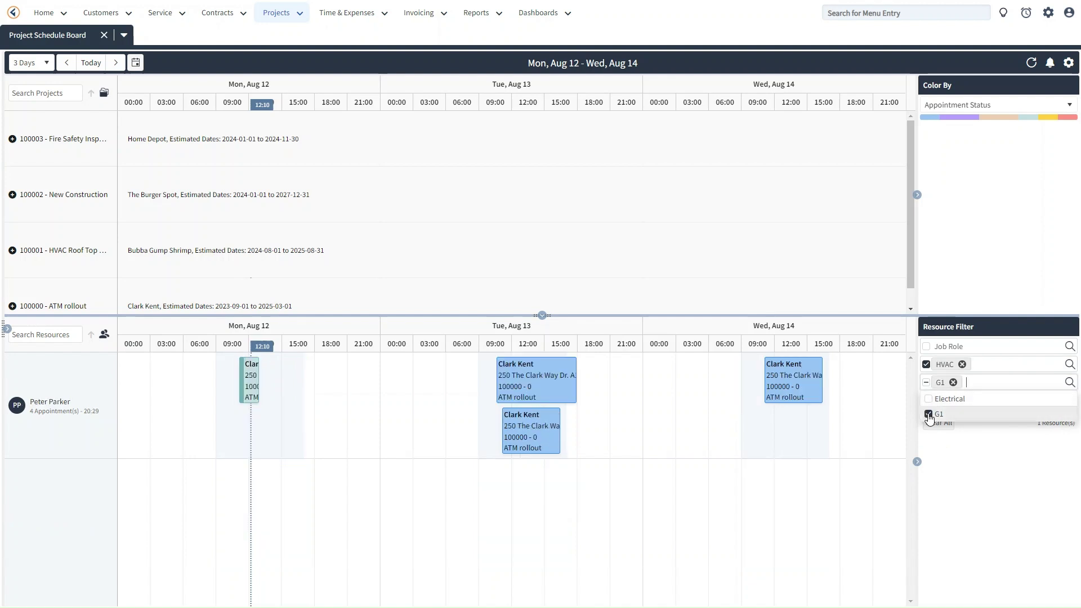
pyautogui.click(929, 416)
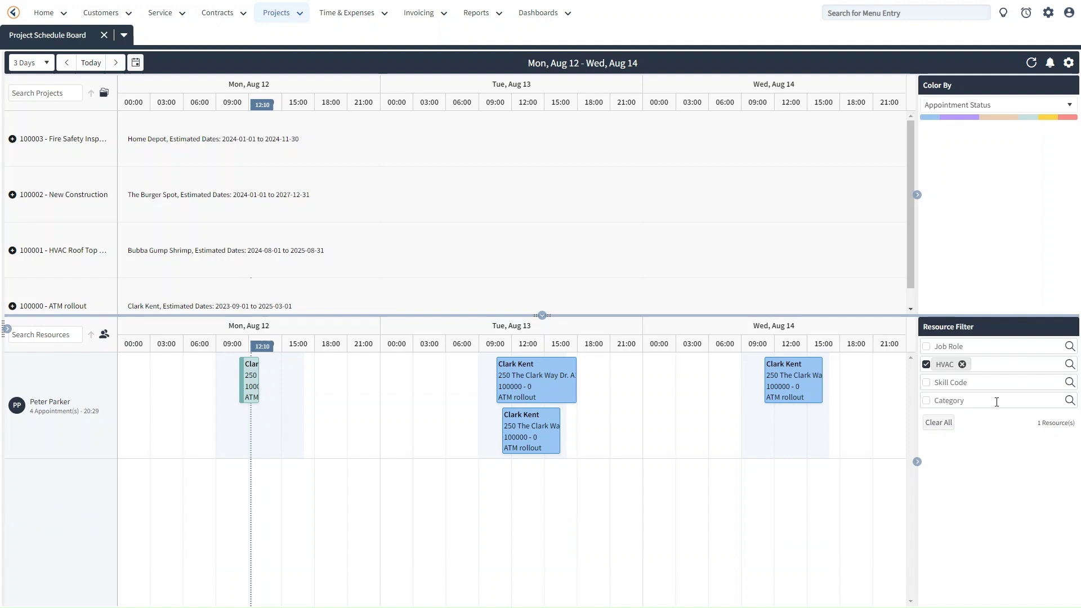
pyautogui.click(938, 424)
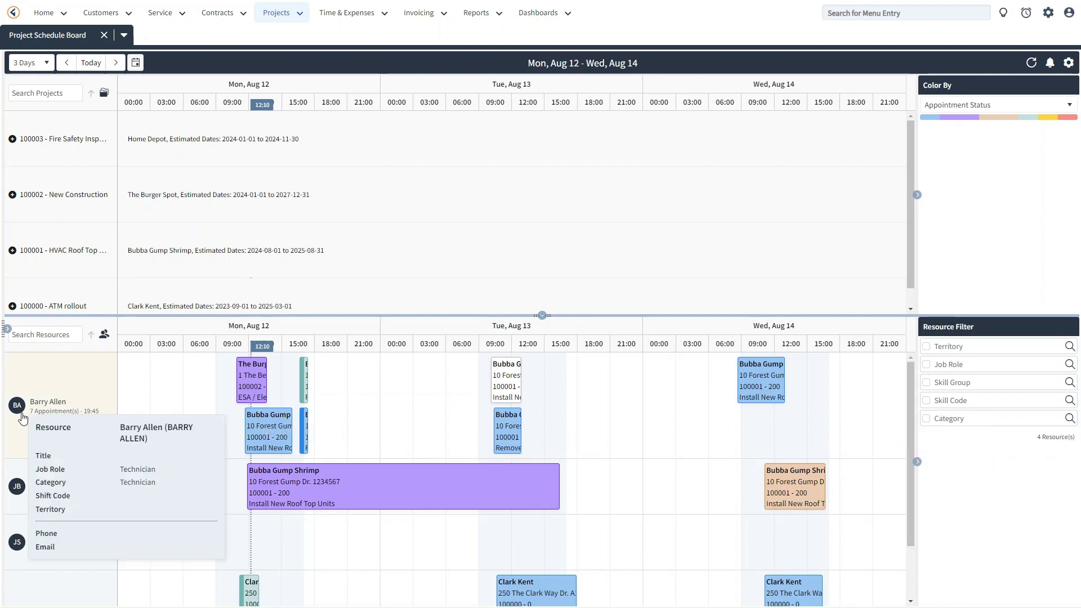
# - Expand the Fire Safety Inspections project and its task 0 - Fire Safety Inspections, and assign the contractor from the resource schedule to that task
pyautogui.click(13, 139)
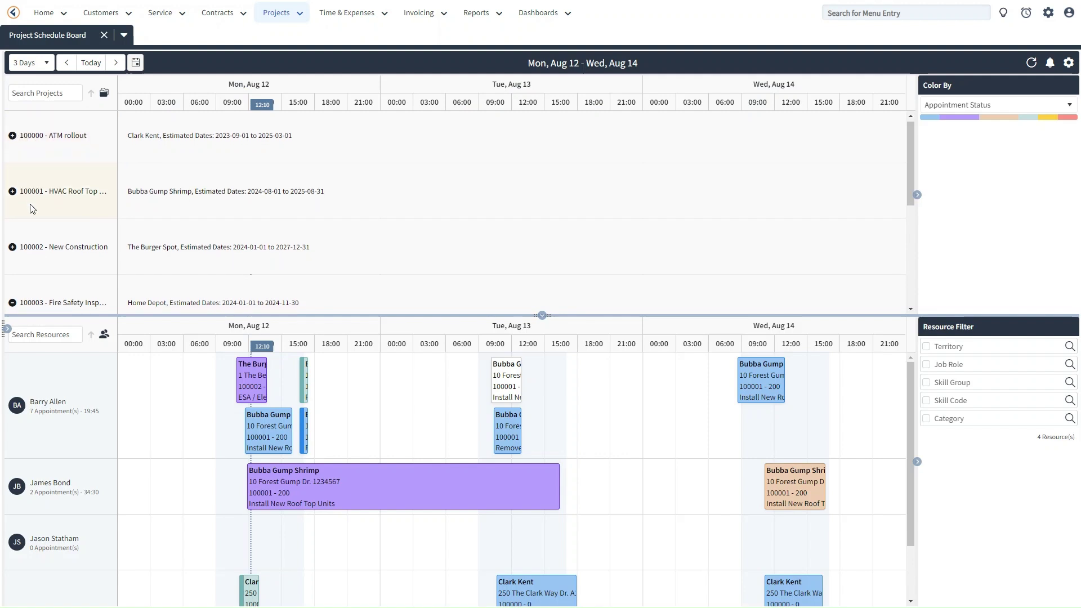
pyautogui.scroll(-4, 34, 212)
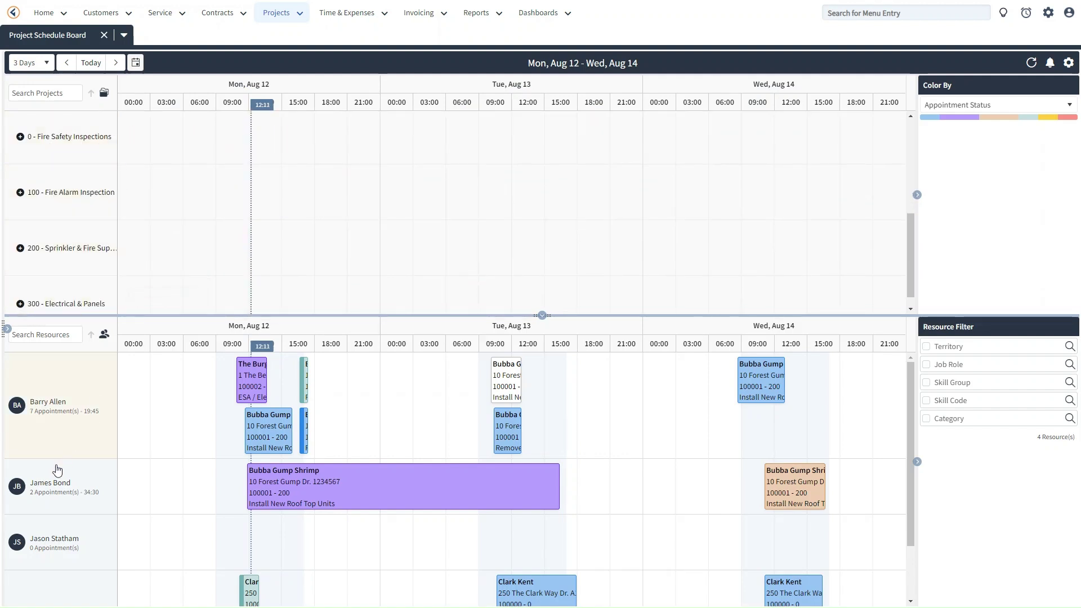
pyautogui.click(21, 137)
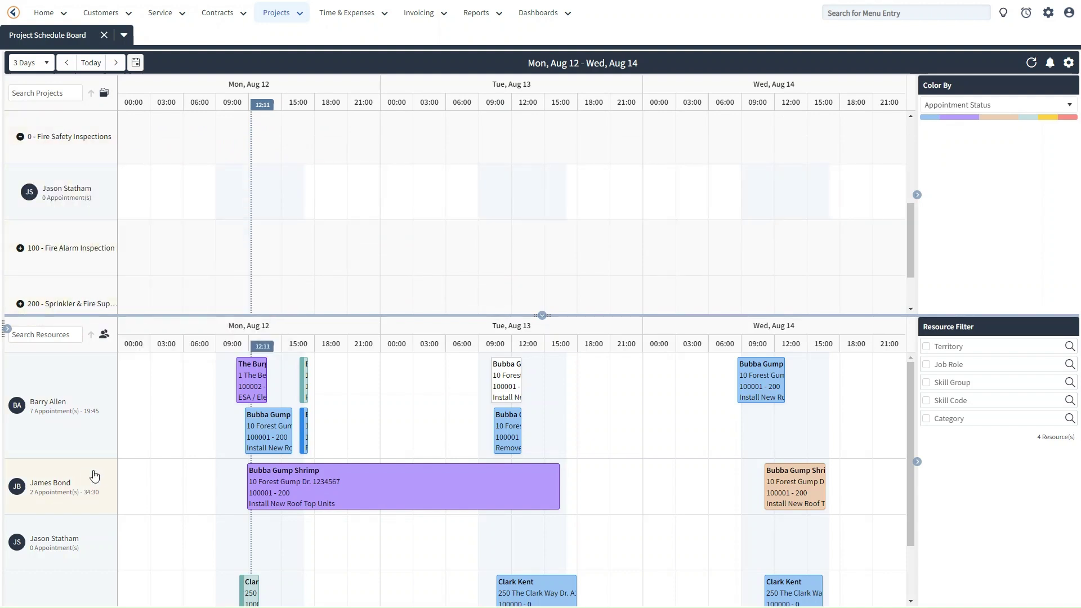
pyautogui.moveTo(76, 490)
pyautogui.moveTo(61, 488); pyautogui.dragTo(65, 184)
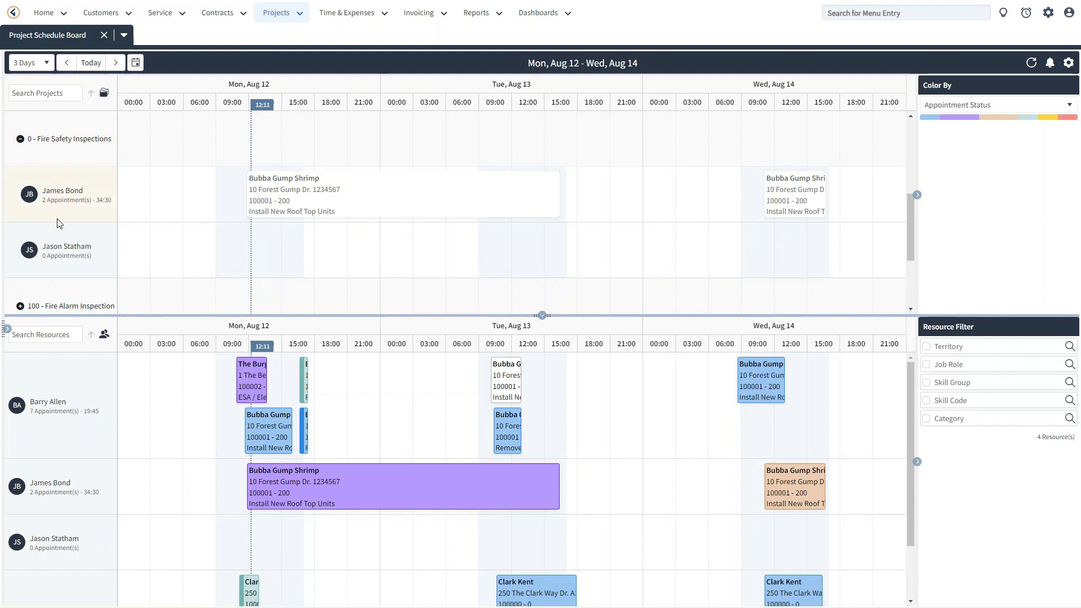
# - Expand task 300 - Electrical & Panels, filter the resources by skill group Electrical, and assign the electrical technician to the task
pyautogui.scroll(-3, 59, 224)
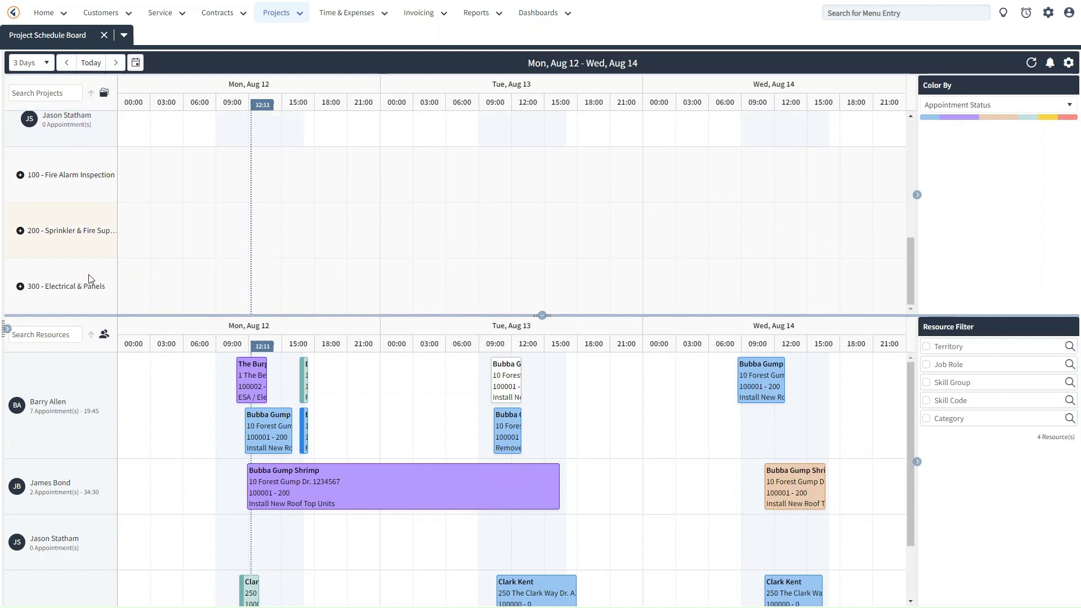
pyautogui.click(21, 287)
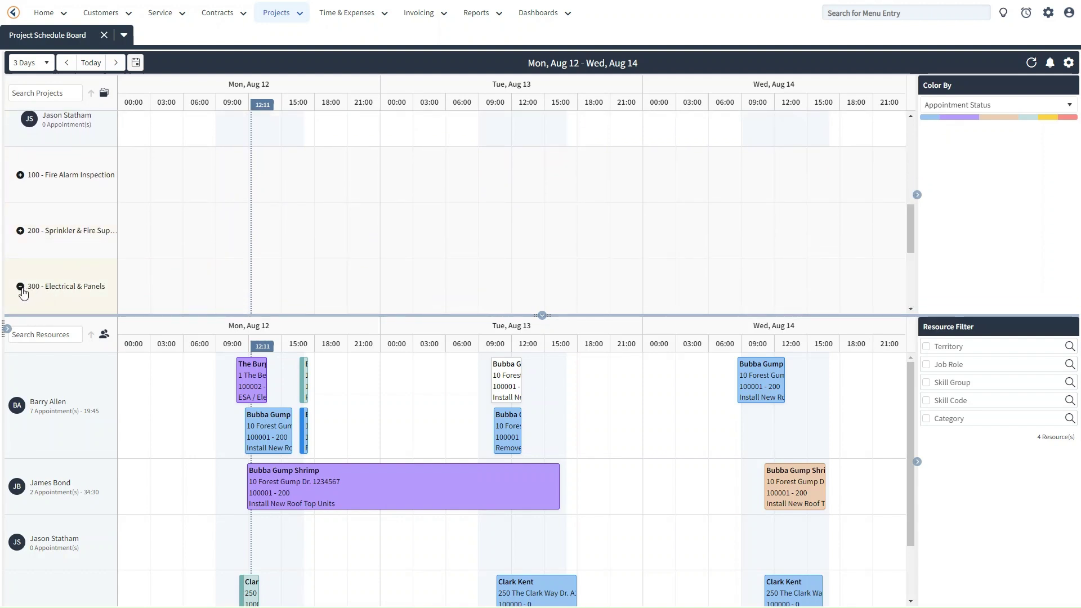
pyautogui.scroll(-3, 113, 254)
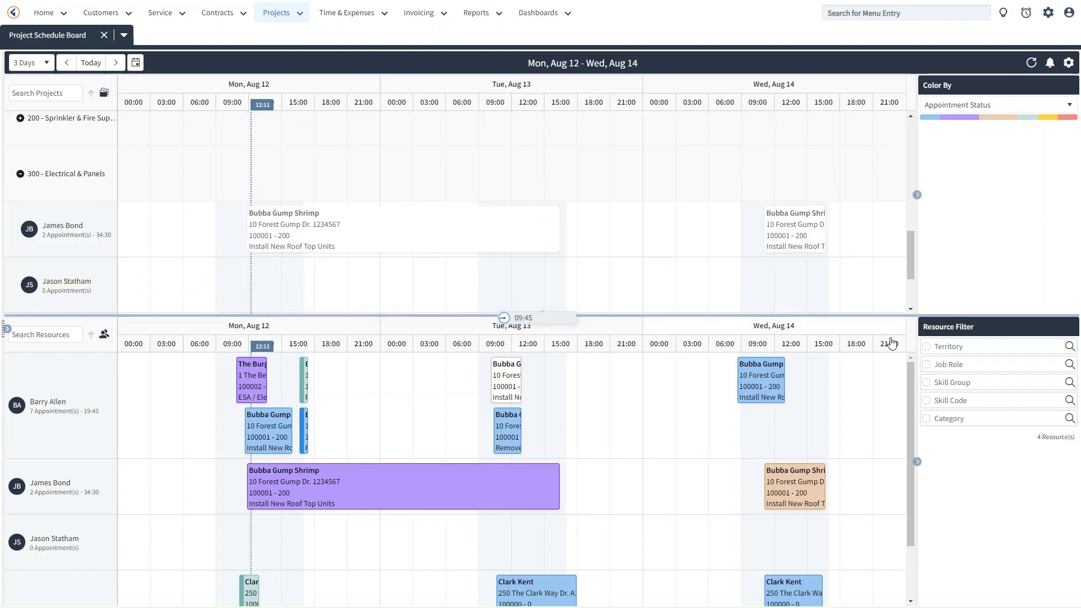
pyautogui.click(1004, 382)
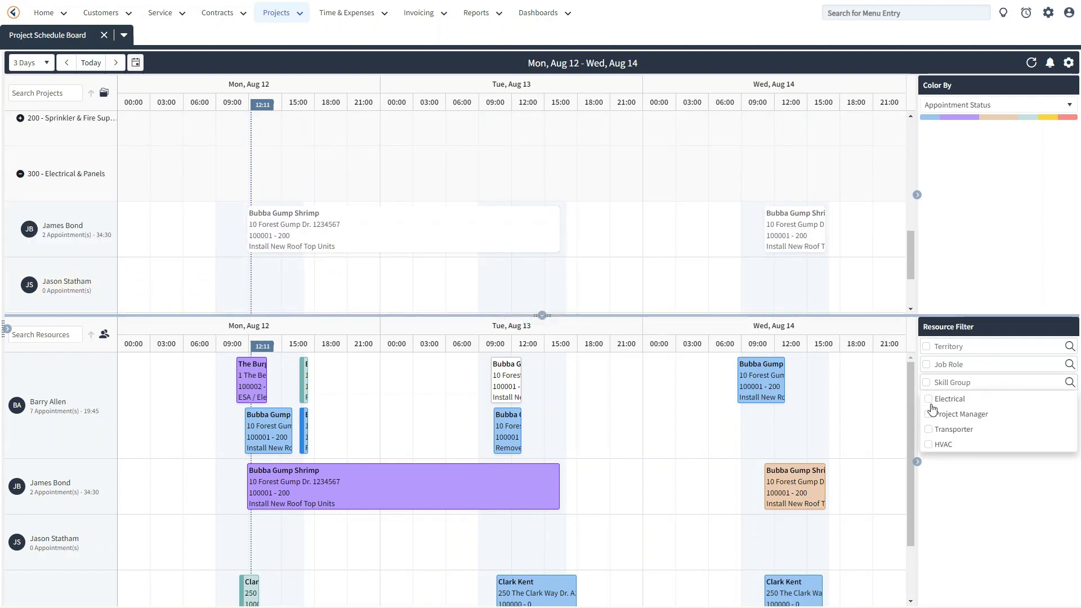
pyautogui.click(929, 399)
pyautogui.moveTo(83, 415)
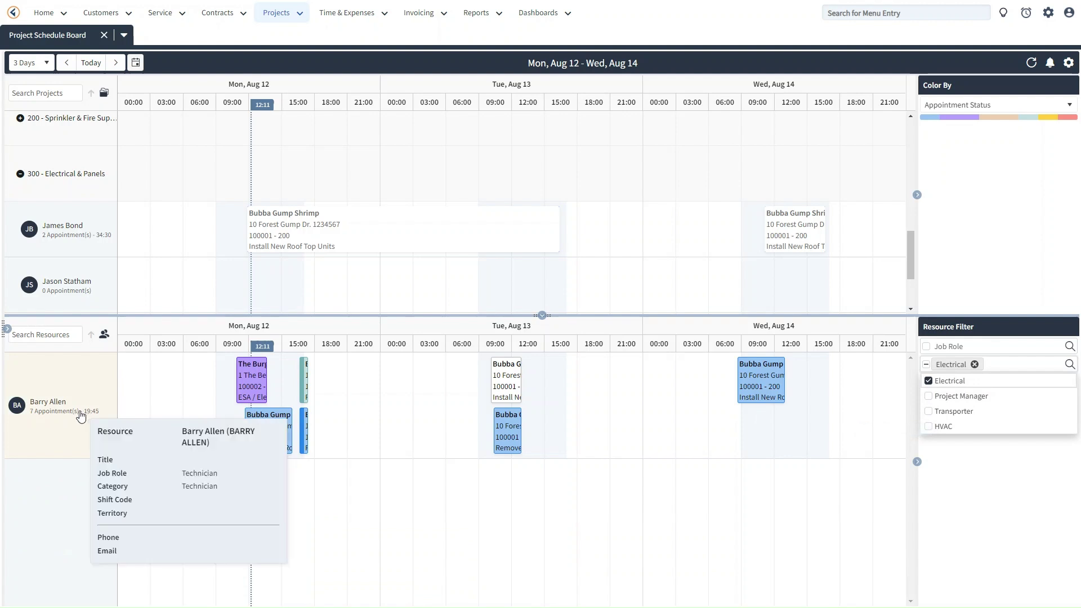
pyautogui.moveTo(83, 415); pyautogui.dragTo(69, 178)
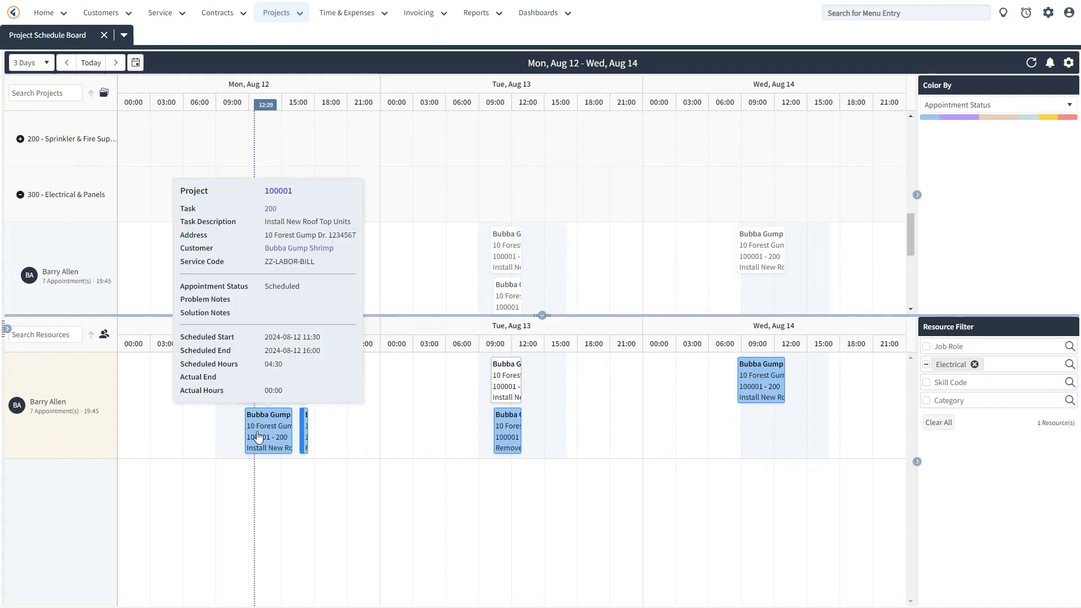
# - Examine the Color By options and the status each color stands for in the Appointment Status legend
pyautogui.click(949, 88)
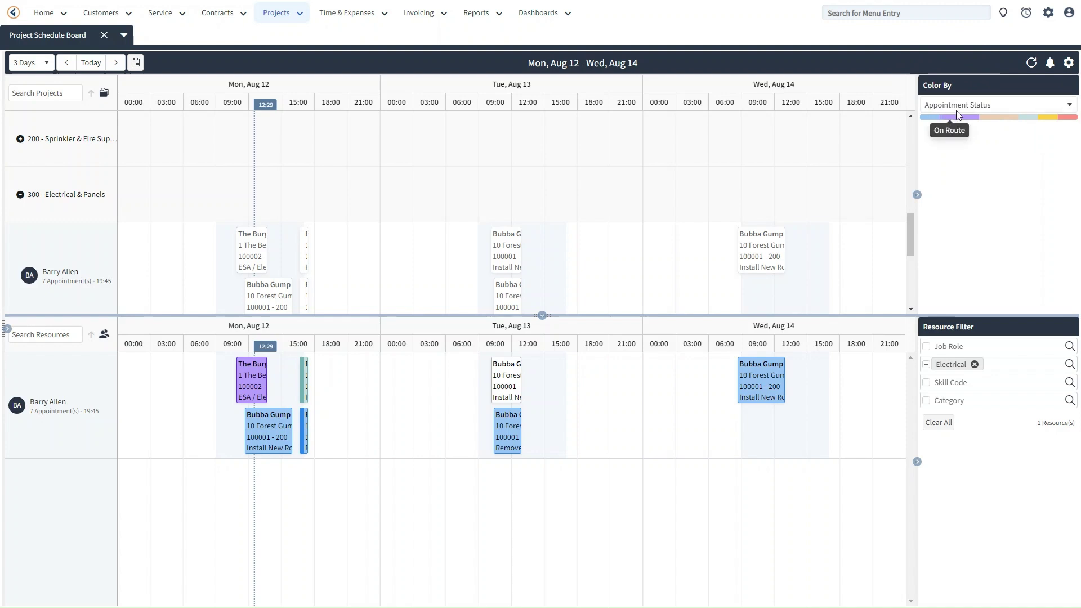
pyautogui.click(1029, 108)
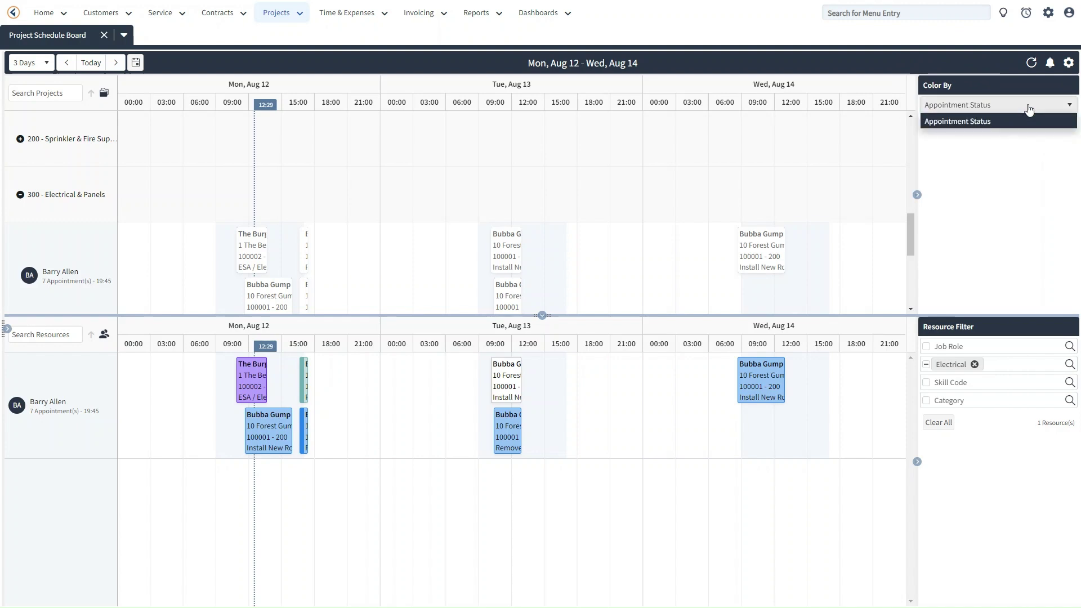
pyautogui.click(994, 172)
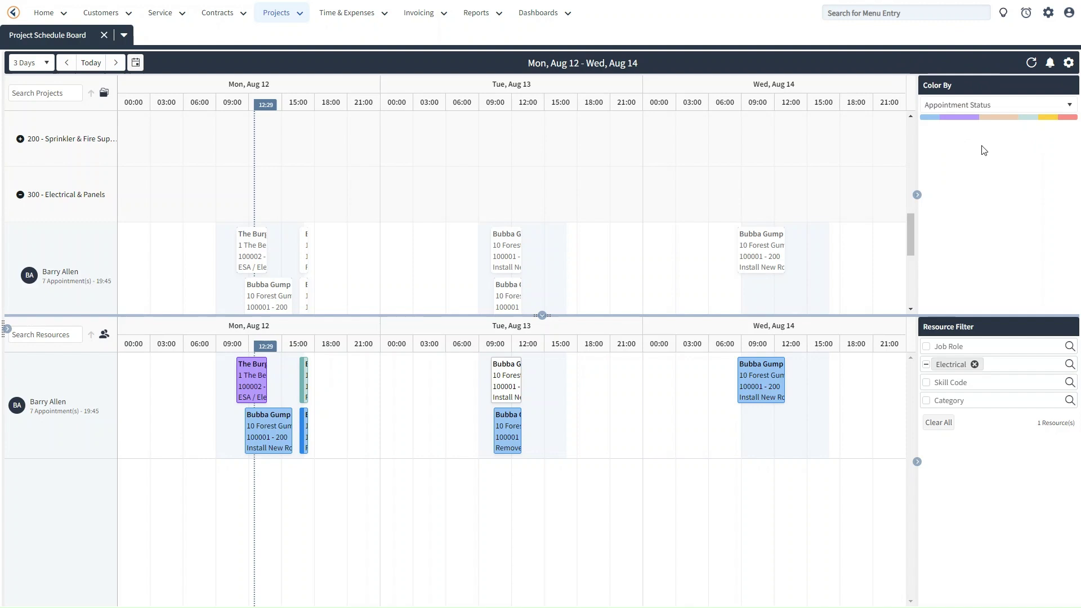
pyautogui.moveTo(930, 120)
pyautogui.moveTo(1051, 124)
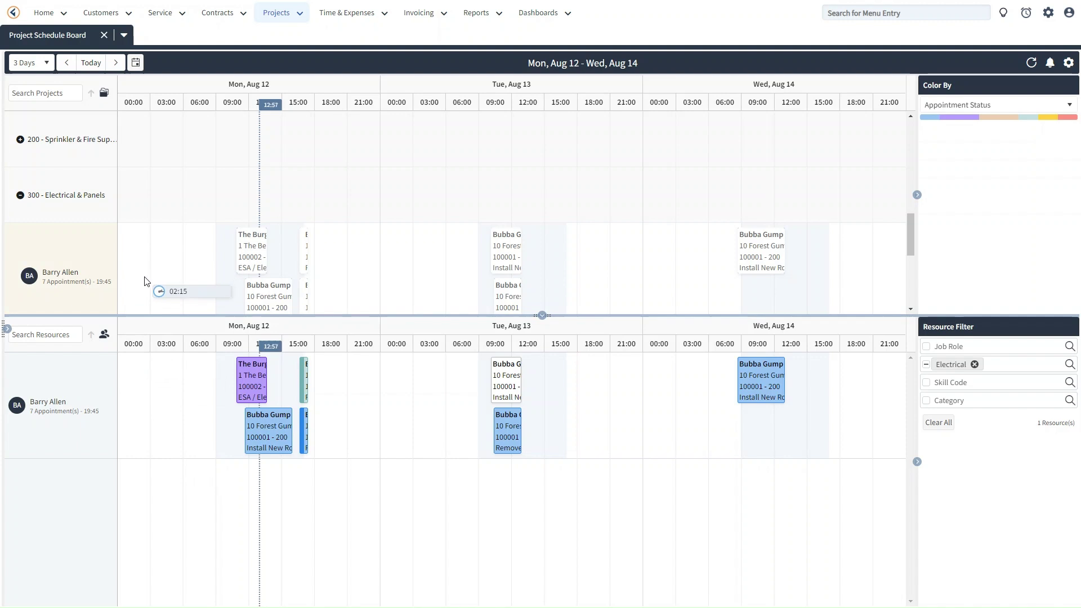
# - Examine the electrical technician's details and existing Monday, Aug 12 appointments under task 300 - Electrical & Panels
pyautogui.moveTo(158, 290); pyautogui.dragTo(362, 291)
pyautogui.moveTo(67, 289)
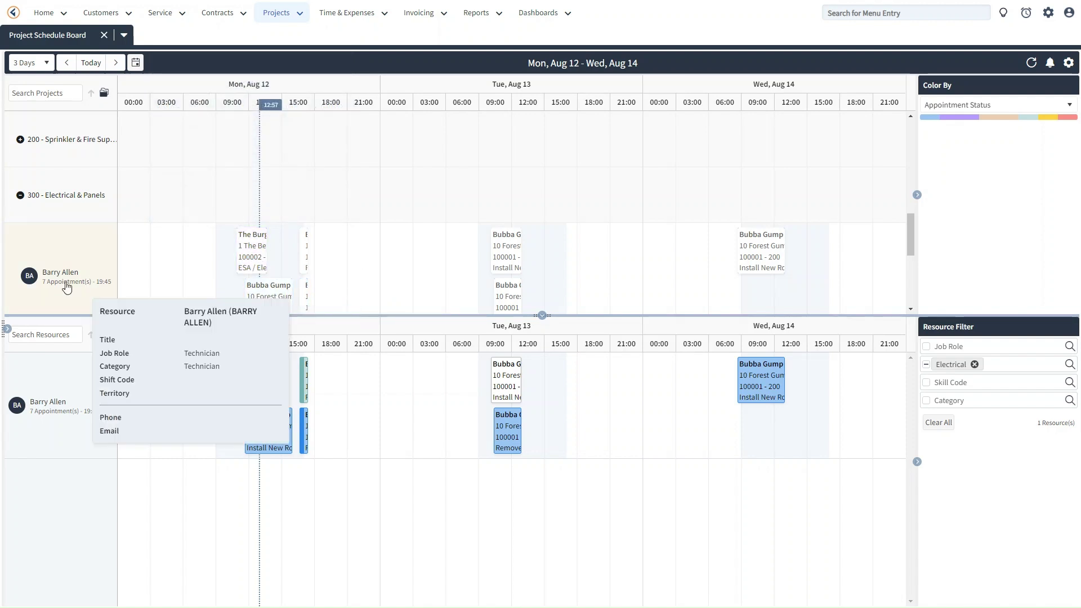
pyautogui.click(252, 254)
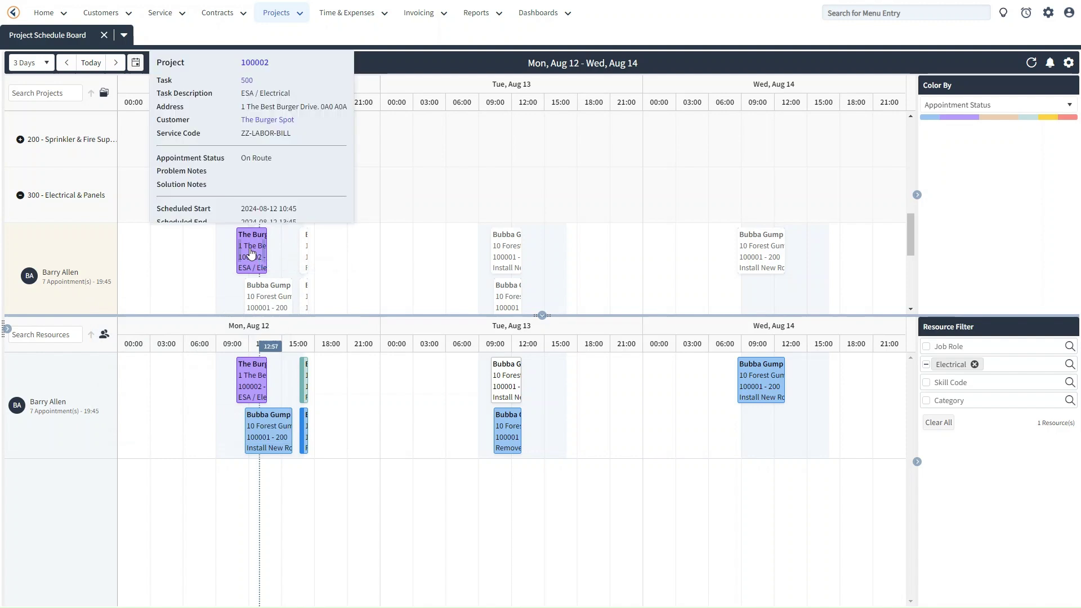
pyautogui.click(278, 299)
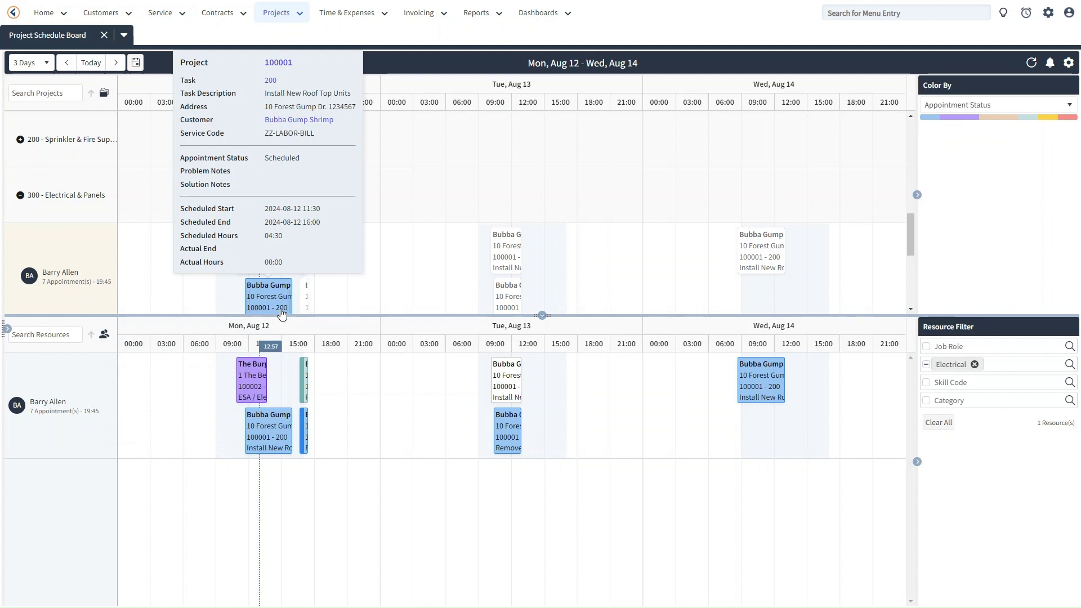
pyautogui.click(338, 308)
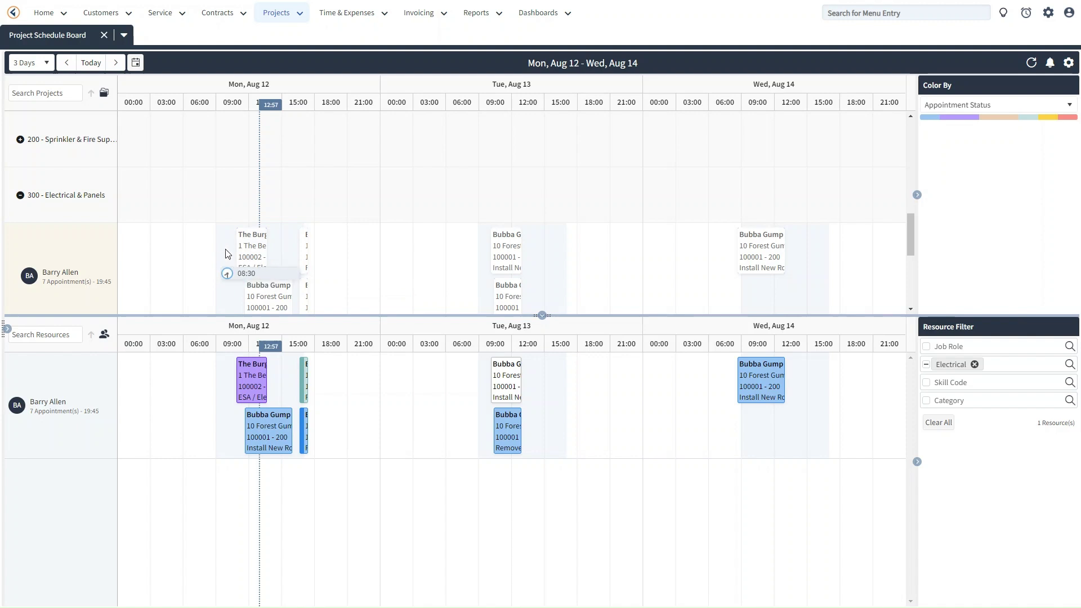
pyautogui.click(264, 308)
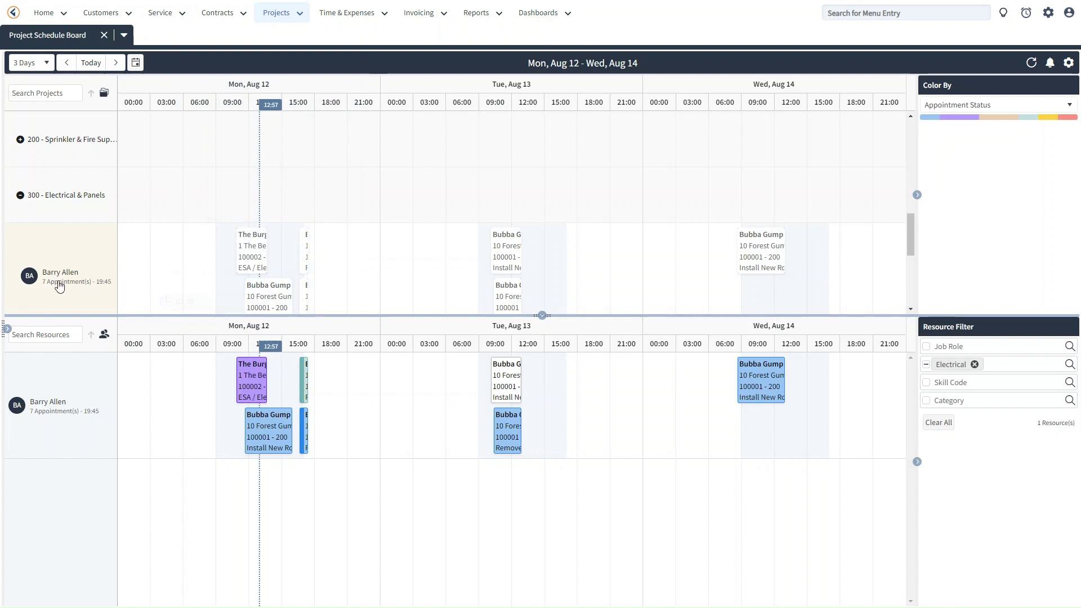
pyautogui.moveTo(66, 279)
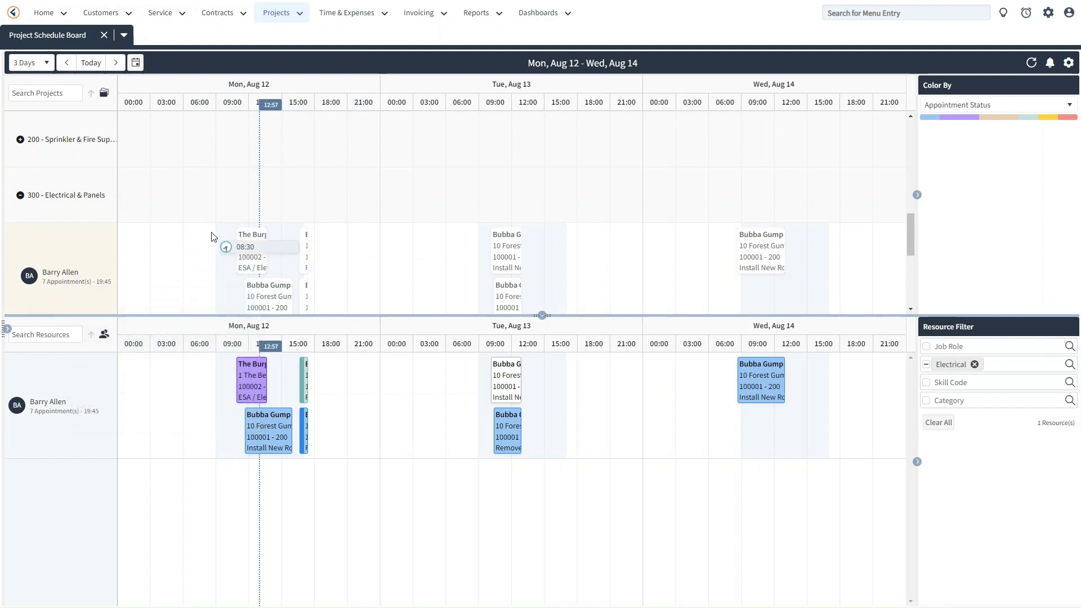
# - Create the technician's appointment on task 300 - Electrical & Panels for Mon, Aug 12, about 09:00 to 17:30, and extend its end about one hour
pyautogui.moveTo(220, 232); pyautogui.dragTo(310, 247)
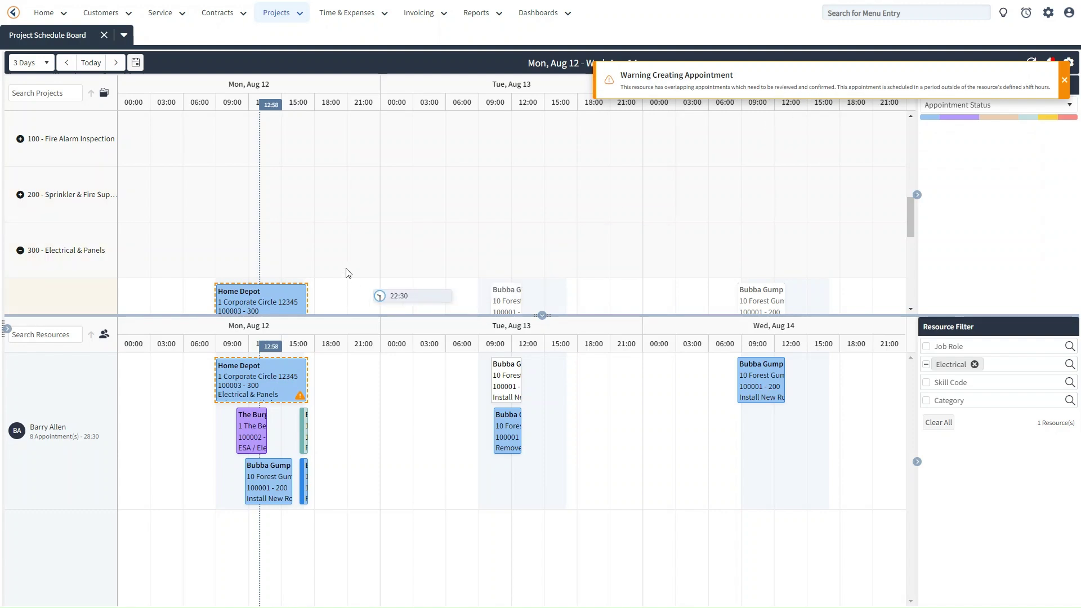
pyautogui.scroll(-1, 325, 261)
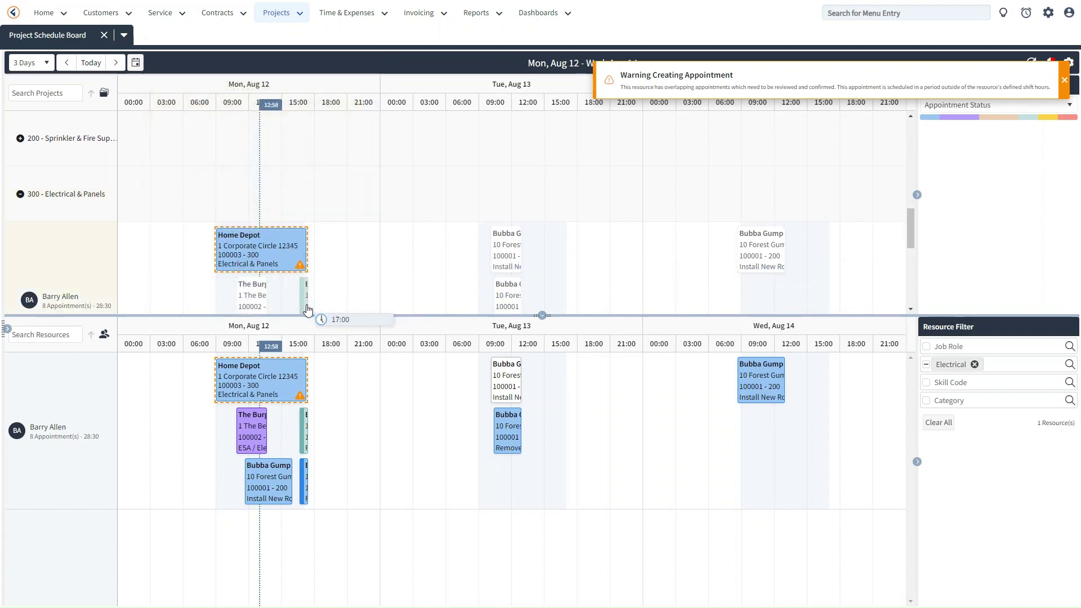
pyautogui.moveTo(298, 258)
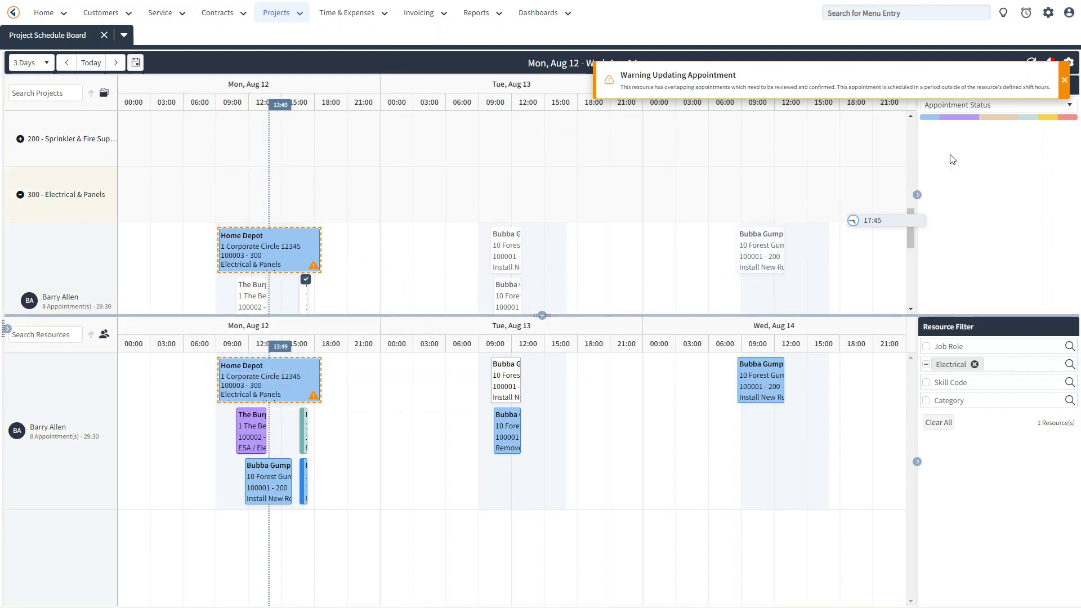
# - Dismiss the overlap warning, review the board's errors and warnings, and clear all warnings
pyautogui.click(1065, 86)
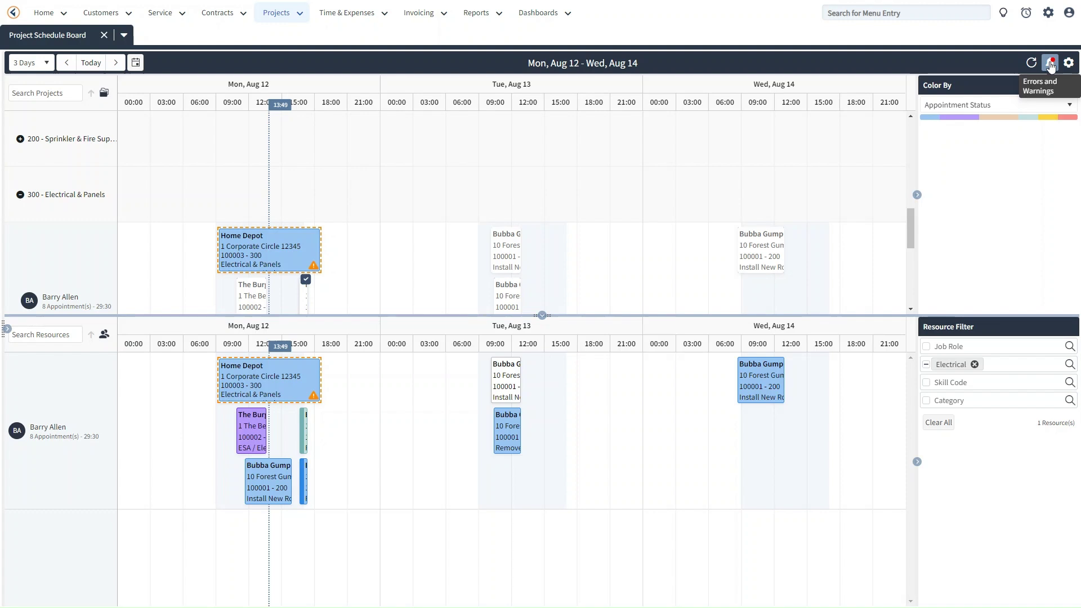
pyautogui.click(1051, 66)
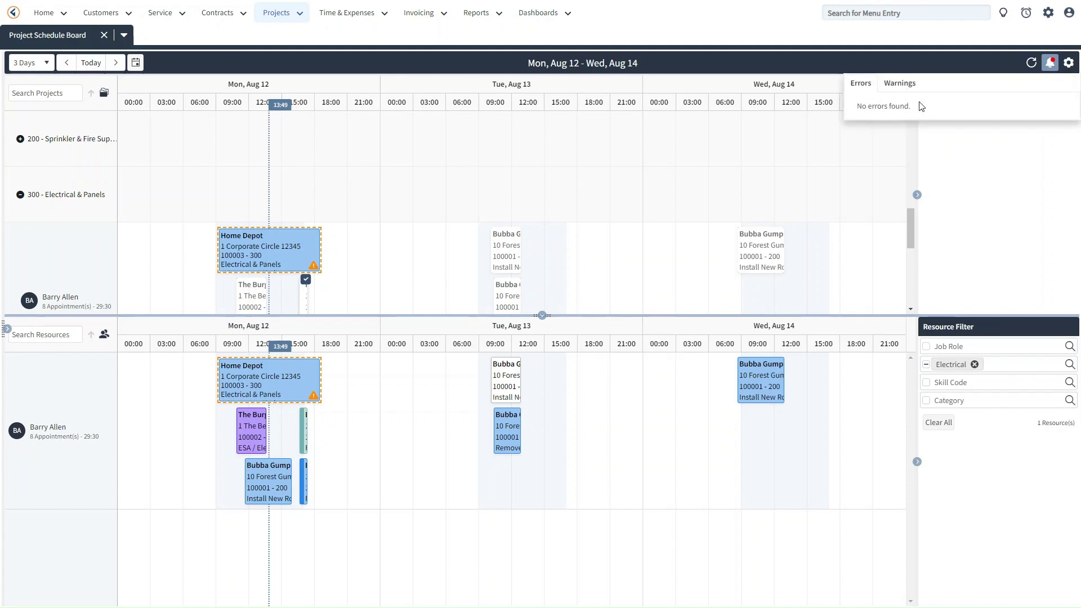
pyautogui.click(900, 85)
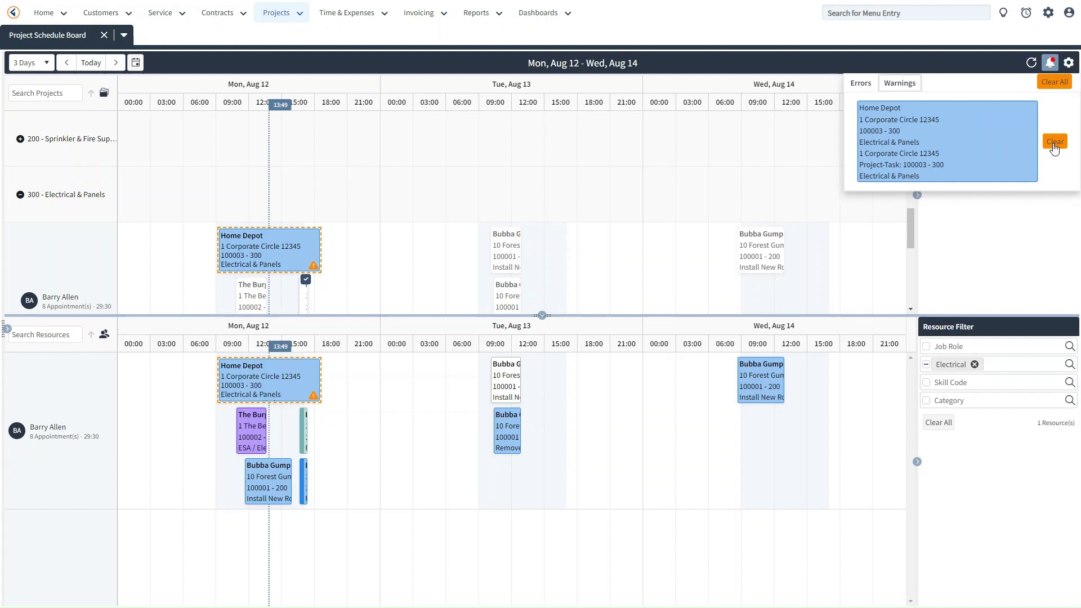
pyautogui.click(1055, 83)
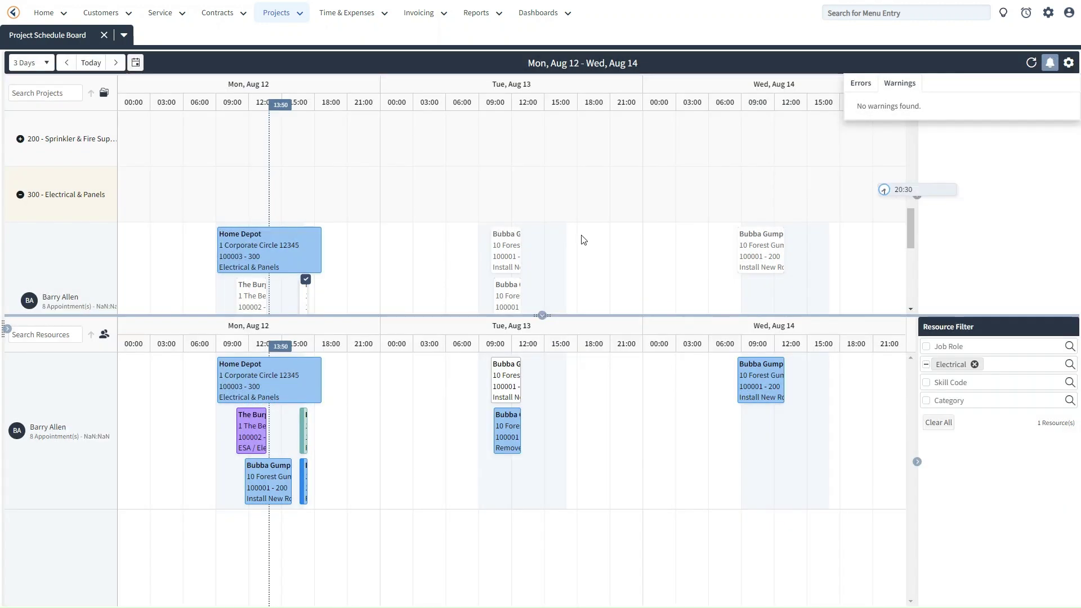
pyautogui.moveTo(222, 234)
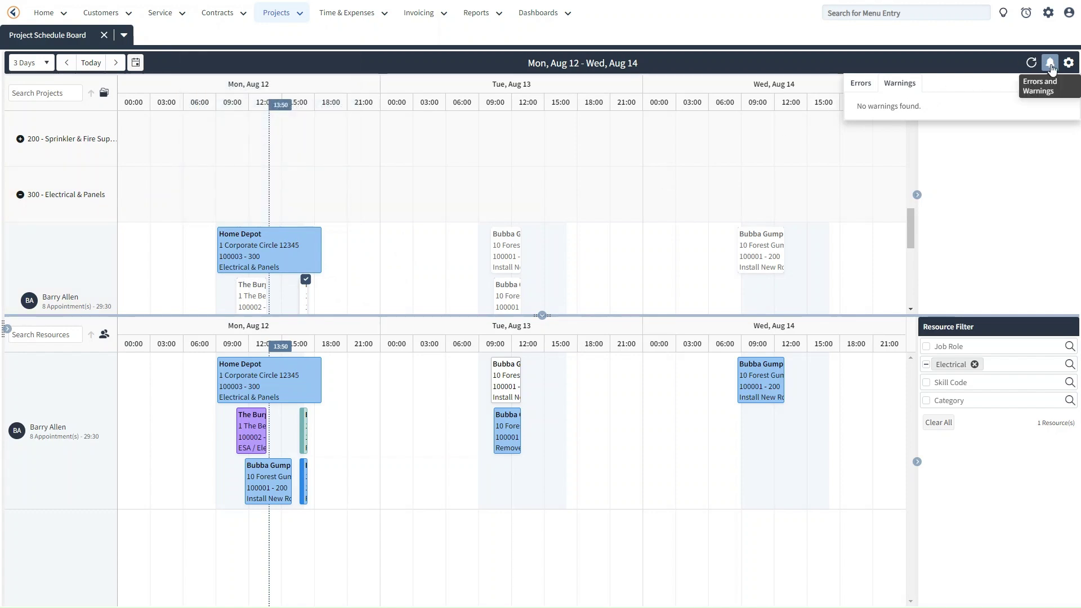
pyautogui.click(1050, 63)
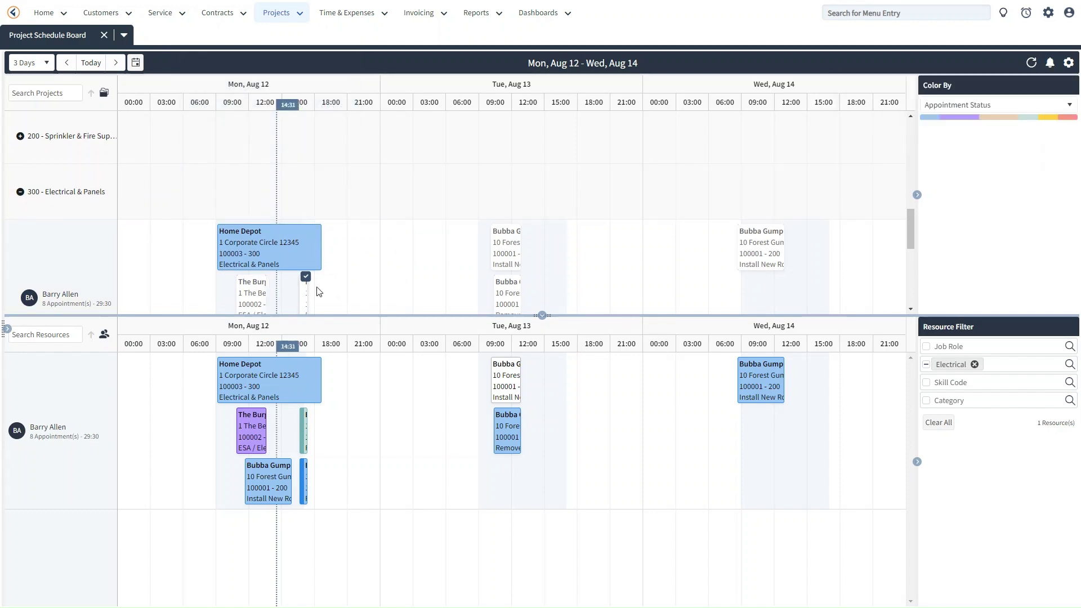
# - Limit the board's visible hours to 3:00 - 20:00 and review the Group Resources options without choosing one
pyautogui.click(1069, 64)
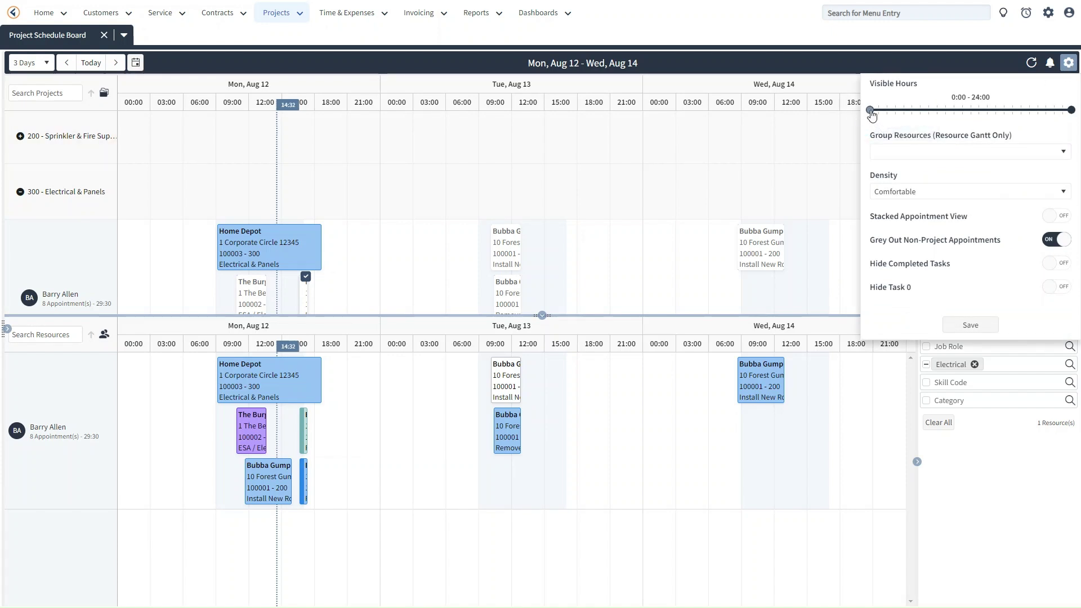
pyautogui.moveTo(870, 111); pyautogui.dragTo(896, 112)
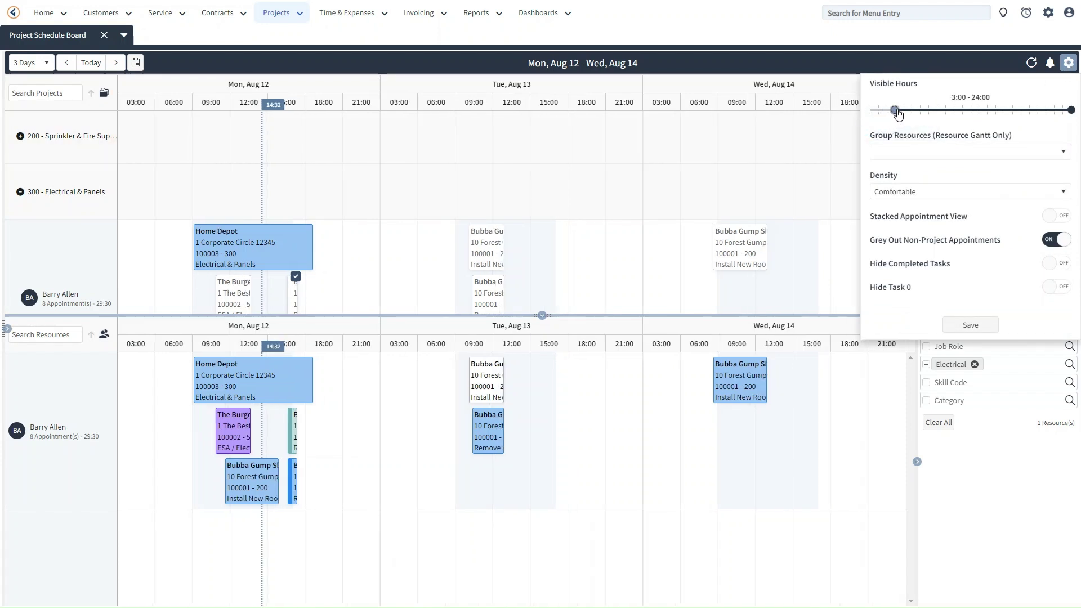
pyautogui.moveTo(1071, 110); pyautogui.dragTo(1037, 114)
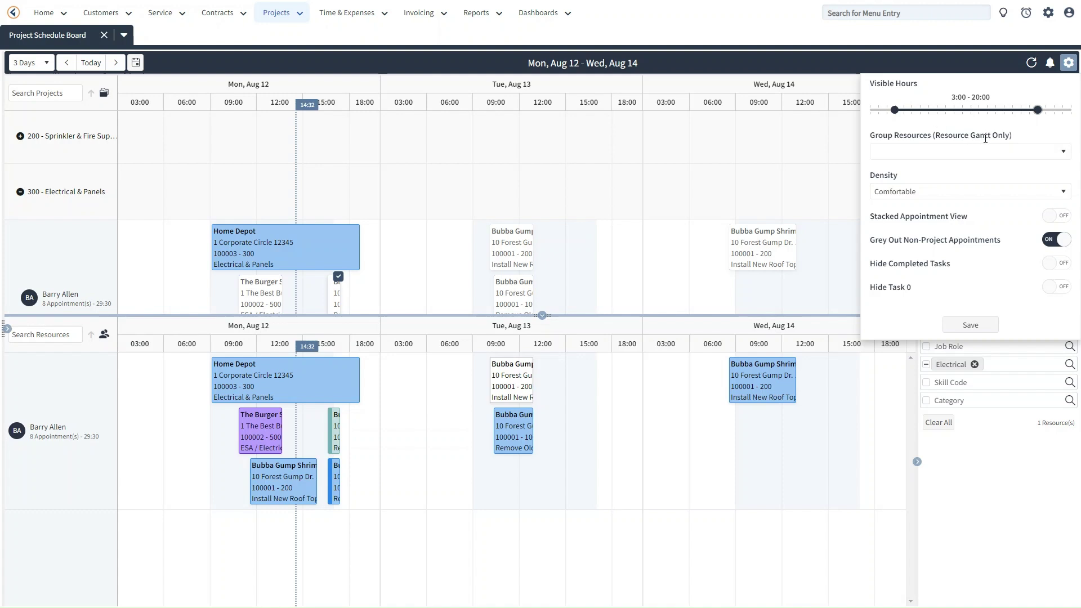
pyautogui.click(1054, 155)
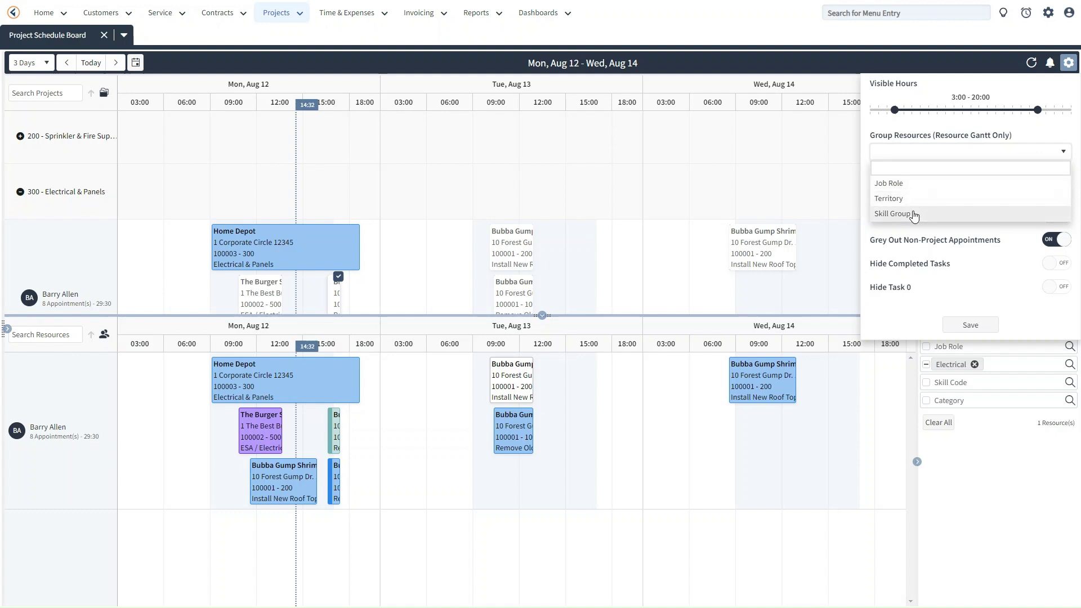
pyautogui.click(1063, 153)
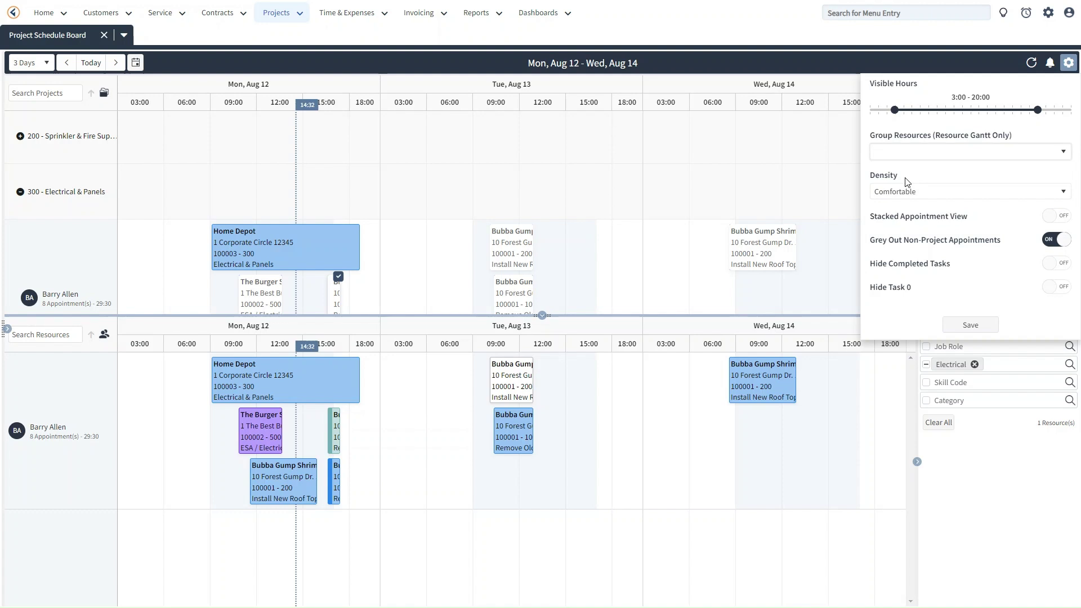
# - Preview the board in Heat Map, Compact and Standard density, and set the density back to Comfortable
pyautogui.click(955, 194)
pyautogui.click(932, 208)
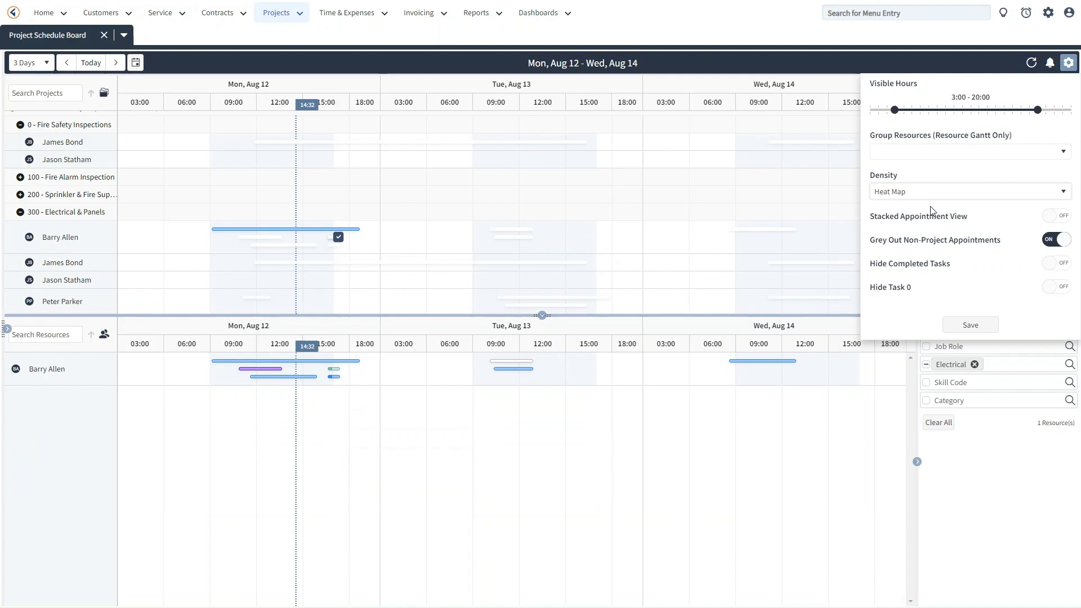
pyautogui.click(957, 194)
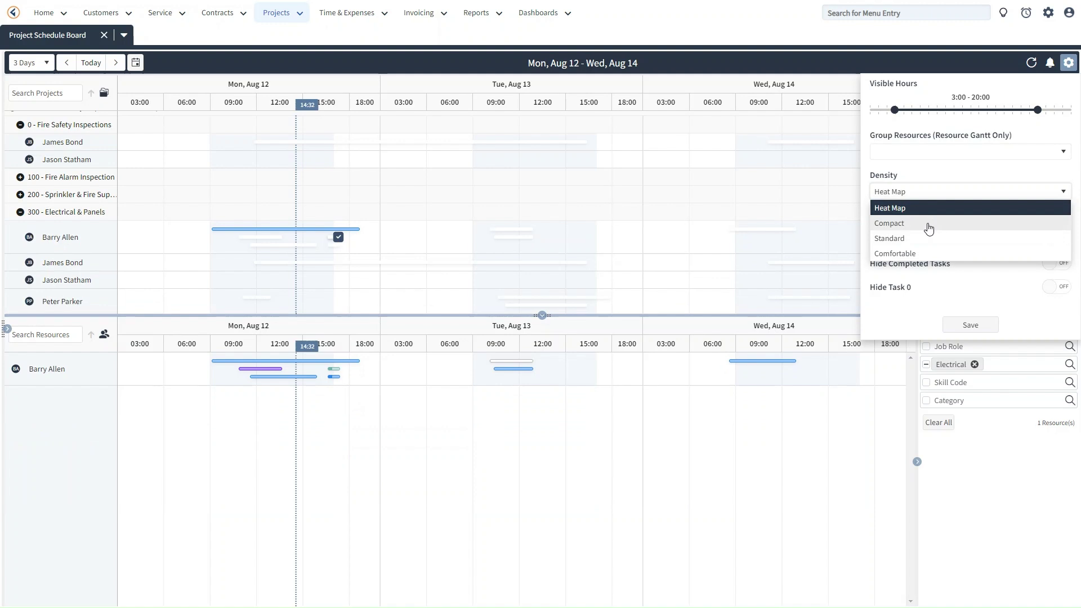
pyautogui.click(929, 224)
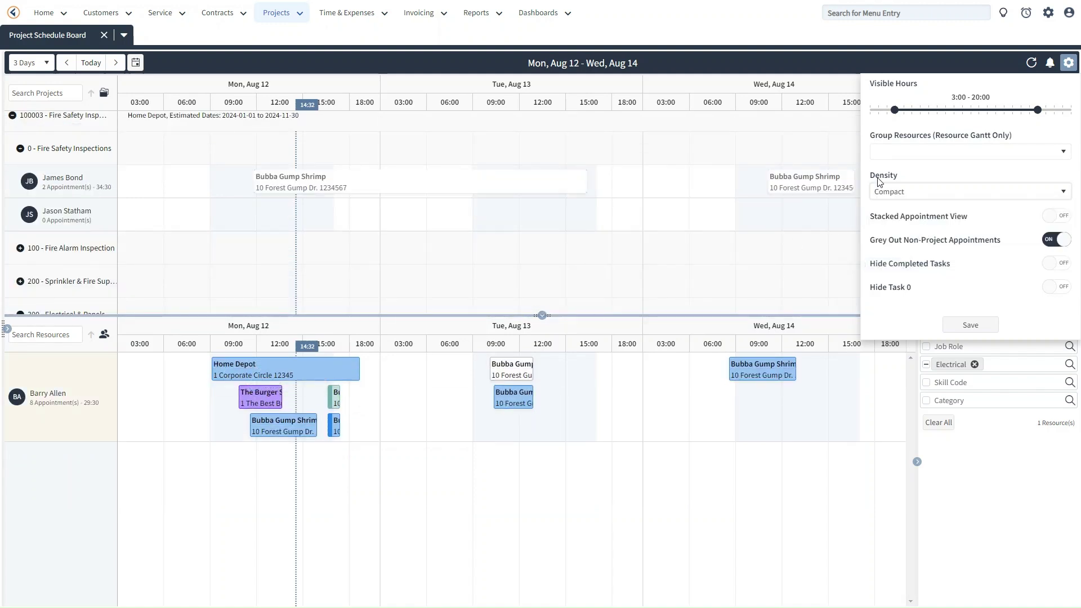
pyautogui.click(939, 192)
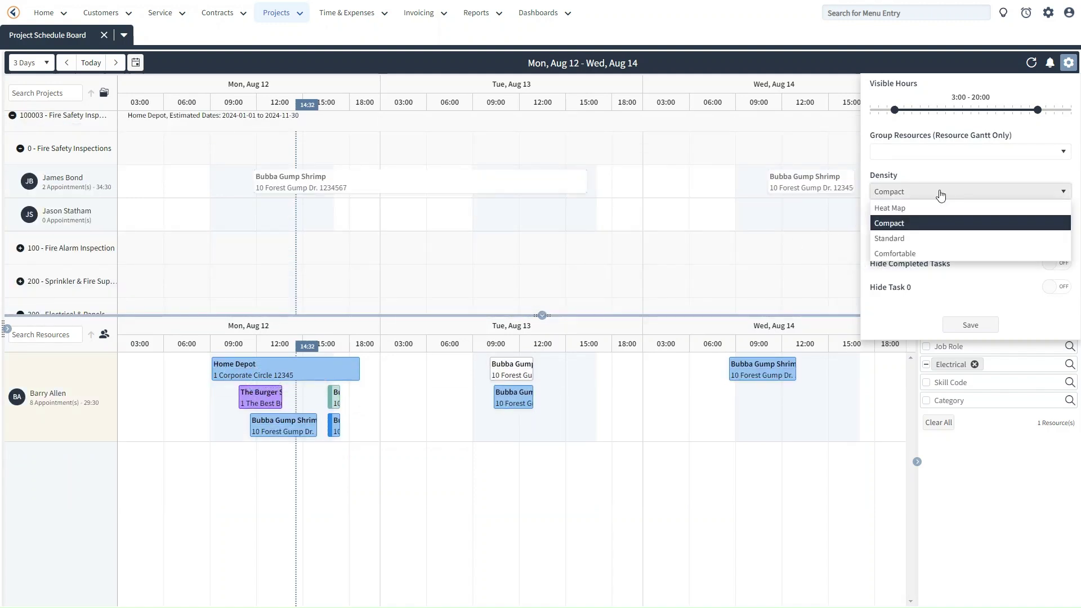
pyautogui.click(915, 238)
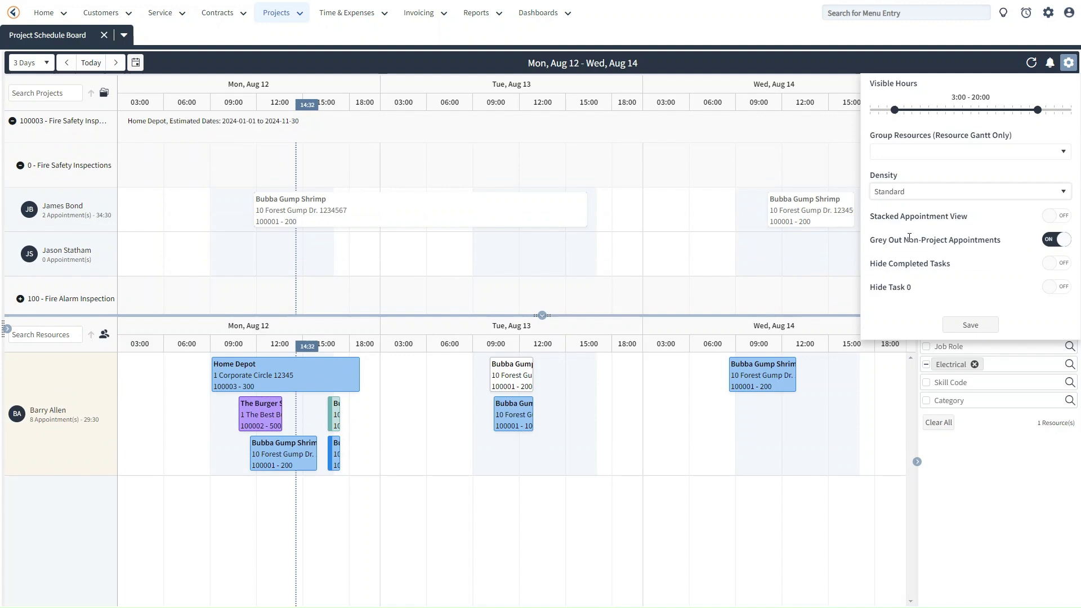
pyautogui.click(907, 194)
pyautogui.click(924, 251)
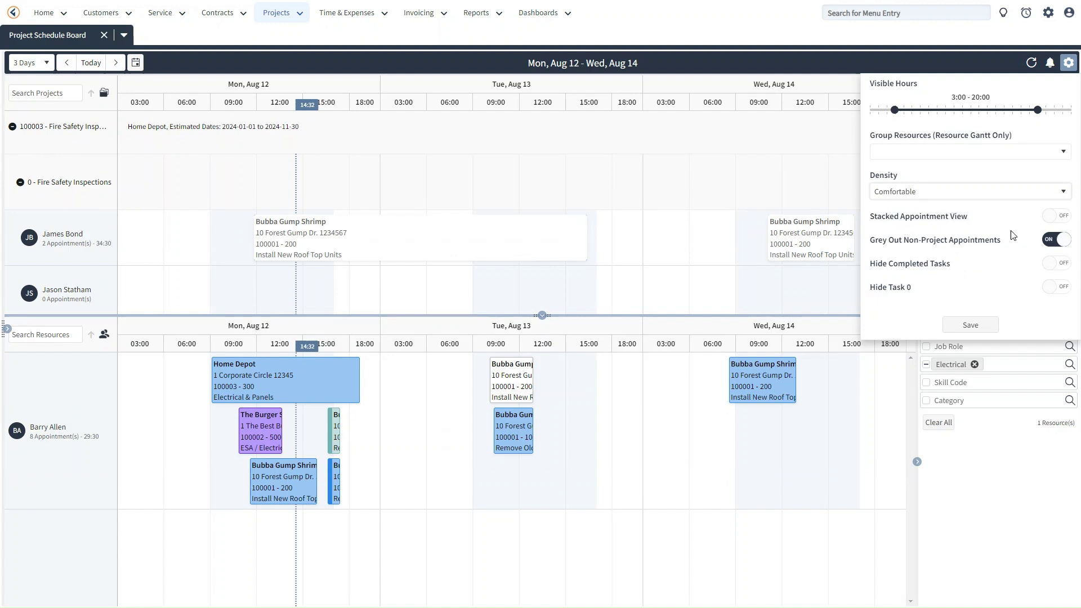
# - Turn on Stacked Appointment View for the schedule board
pyautogui.click(1059, 218)
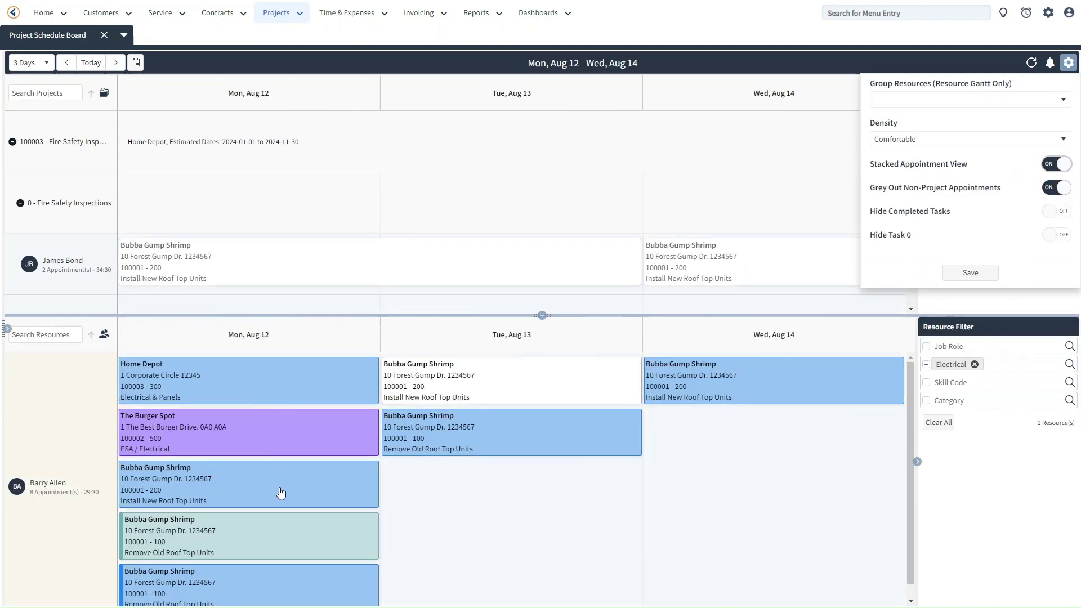
pyautogui.moveTo(281, 493)
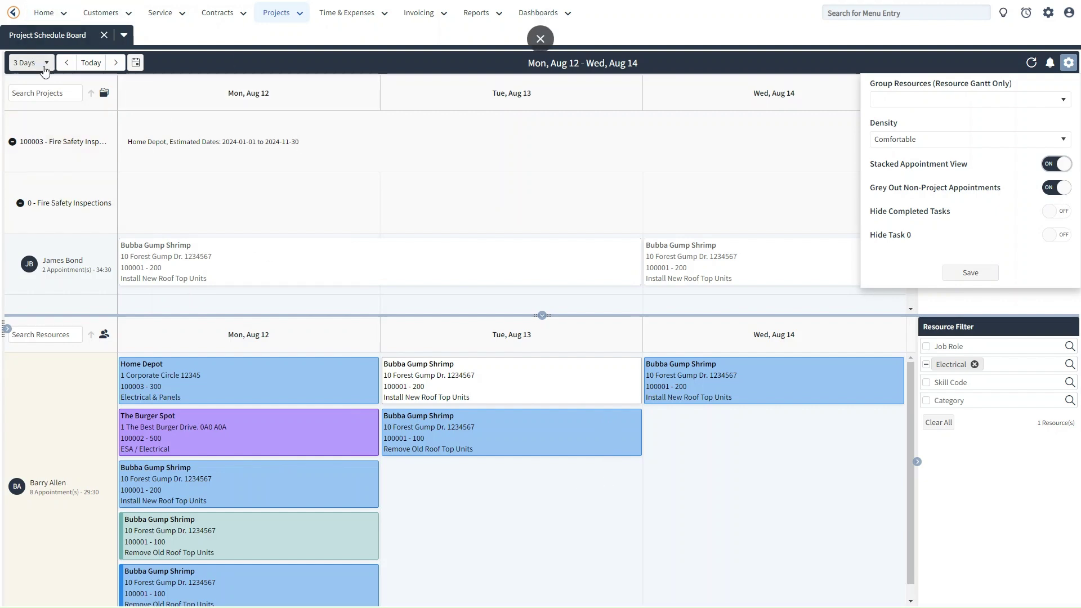
pyautogui.press('ctrl')
# - Show the schedule for 1 Week, and extend the displayed period to 1 Month
pyautogui.click(48, 63)
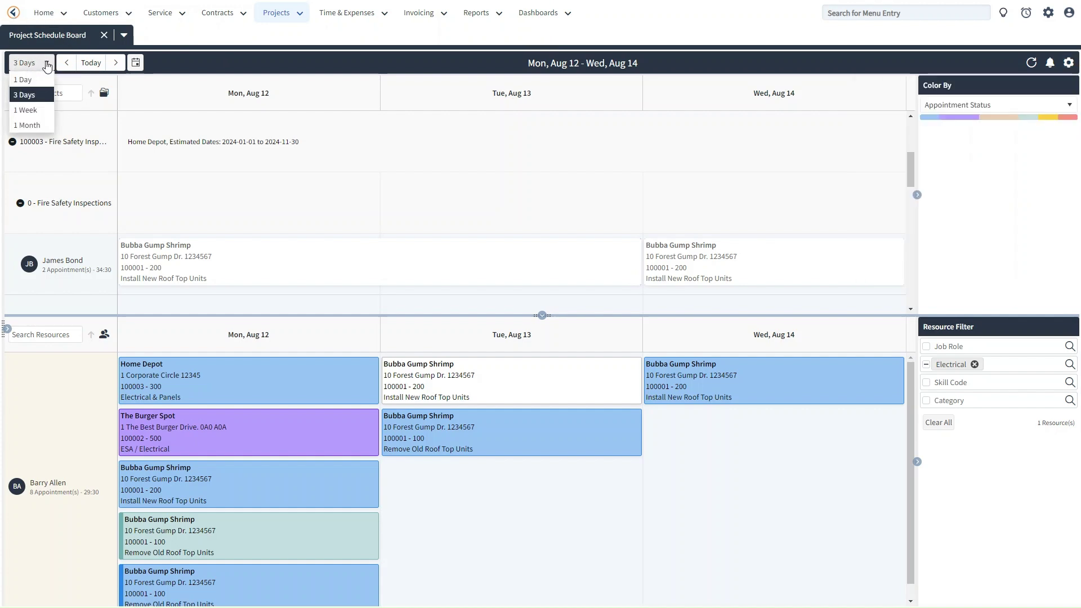
pyautogui.click(24, 112)
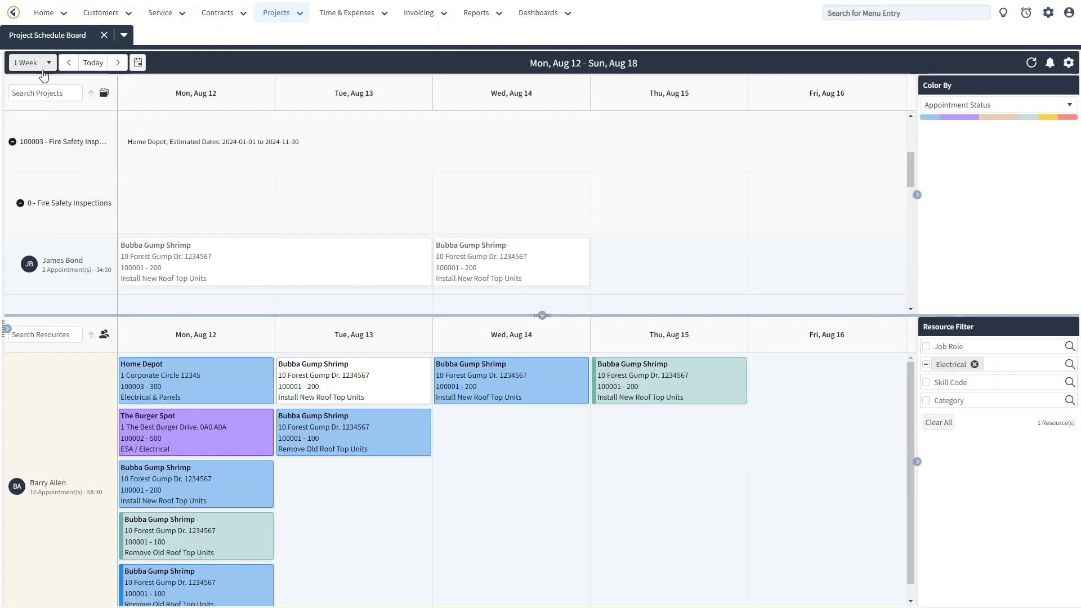
pyautogui.click(43, 71)
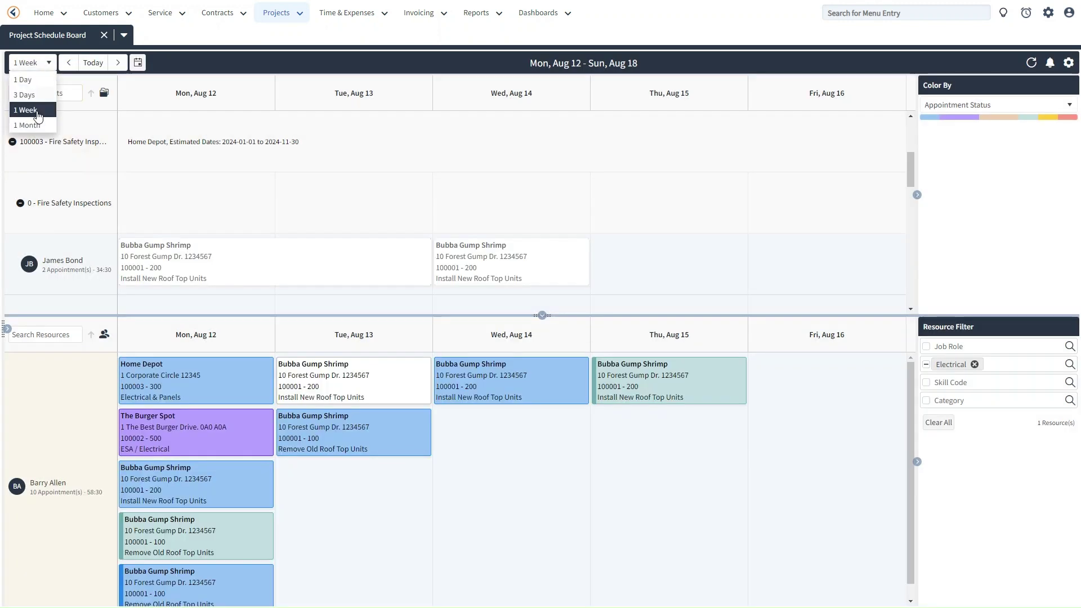
pyautogui.click(35, 123)
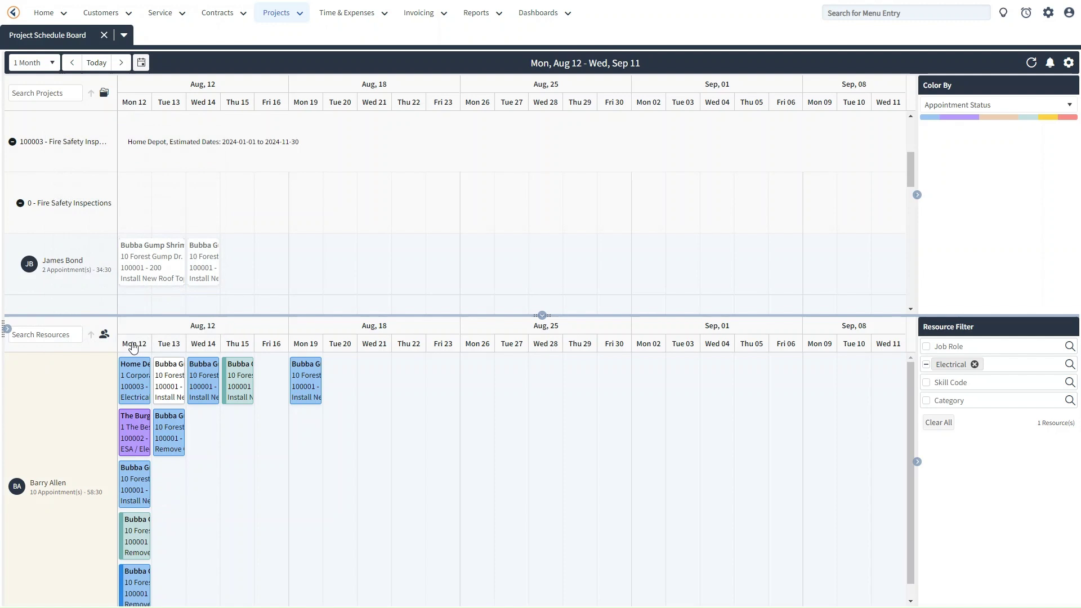
pyautogui.moveTo(130, 474)
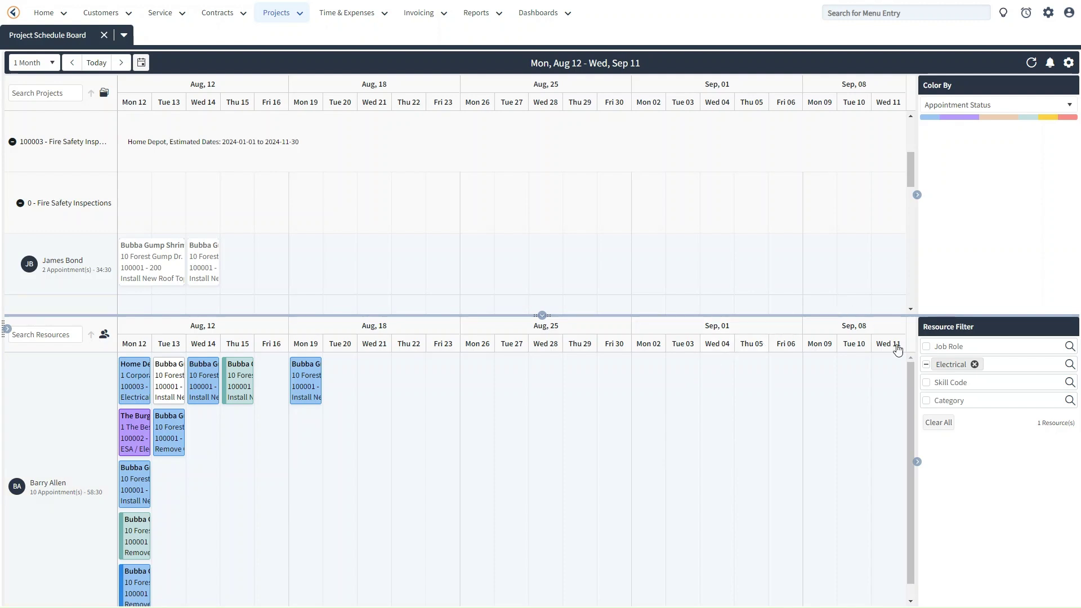
# - Add Sunday and Saturday to the visible days of the monthly schedule
pyautogui.click(1068, 62)
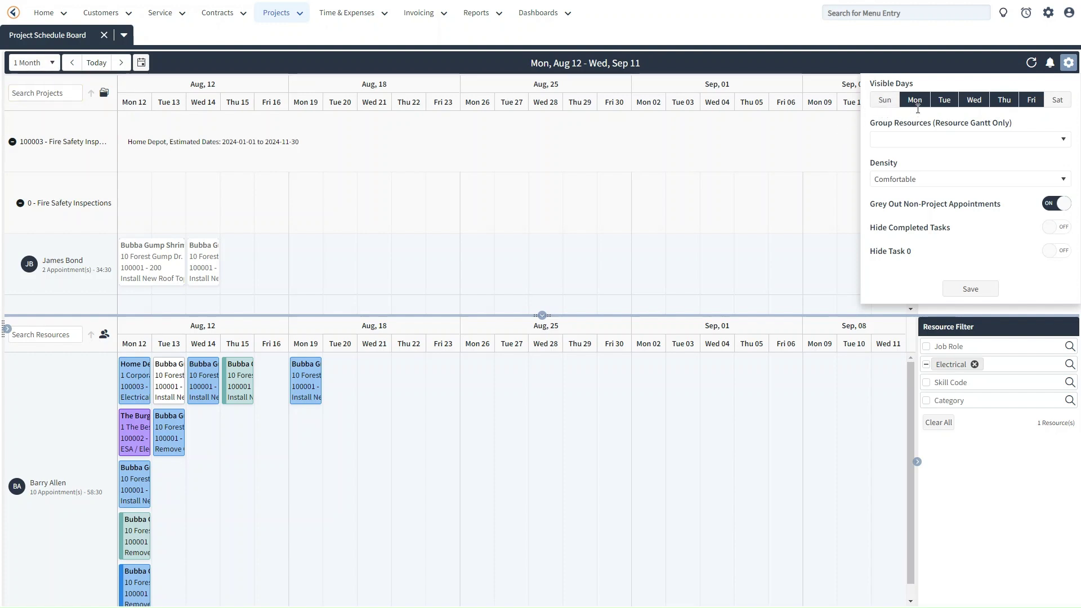
pyautogui.click(883, 103)
pyautogui.click(1059, 102)
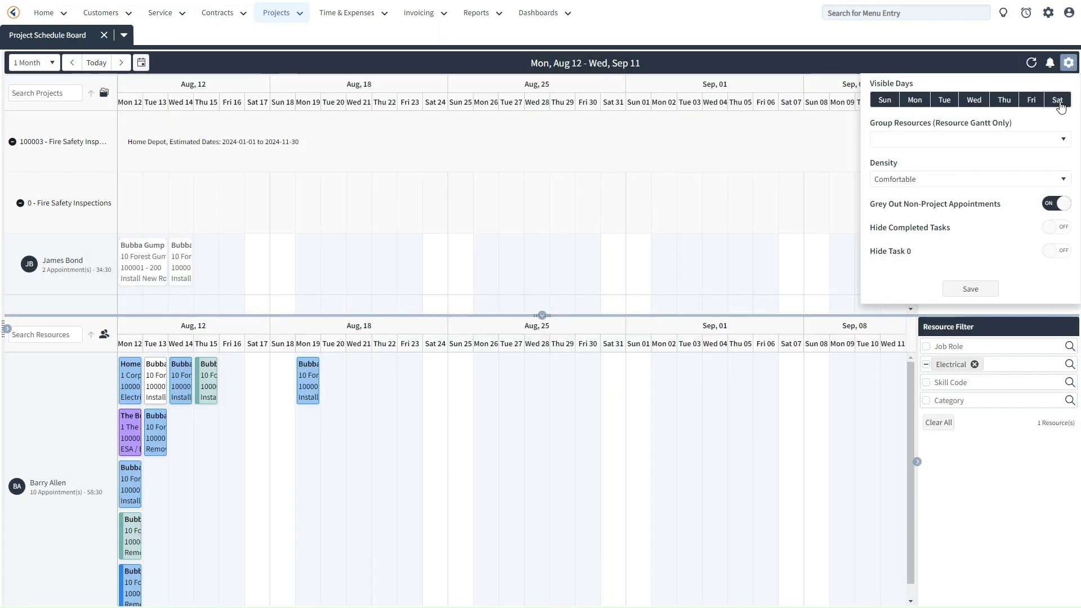
# - Remove Saturday and Sunday from the visible days of the schedule board
pyautogui.click(1059, 103)
pyautogui.click(885, 104)
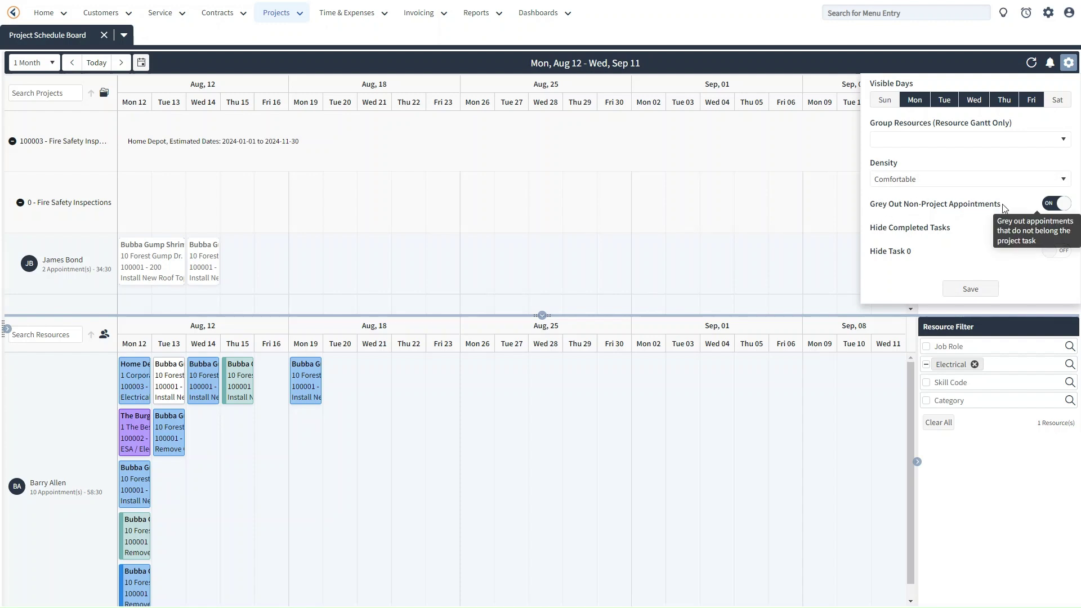
pyautogui.moveTo(1007, 207)
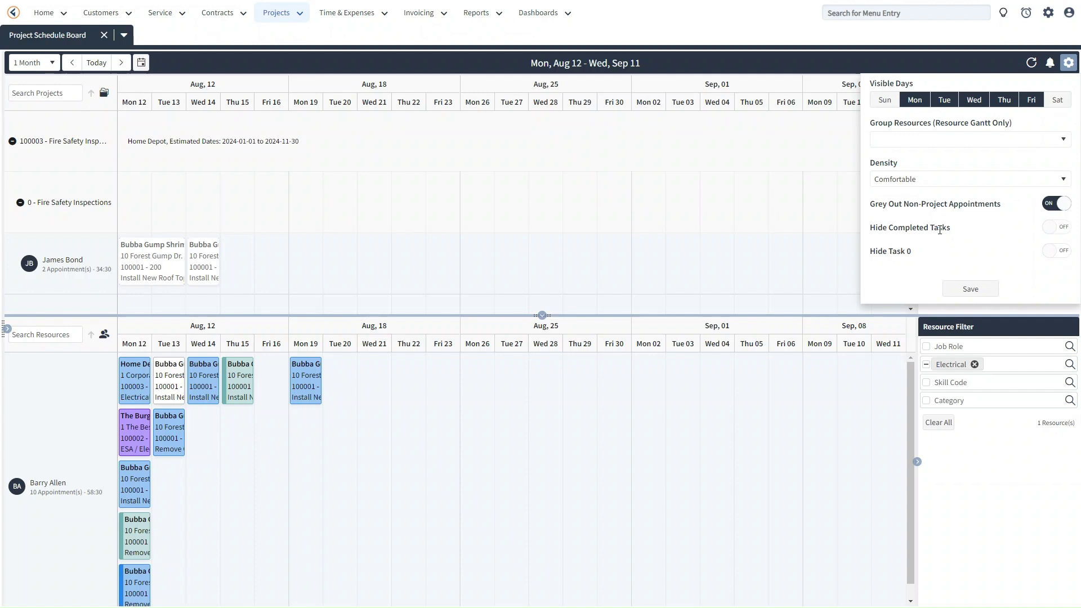
# - Preview the board with Hide Completed Tasks and with Hide Task 0, turning each option back off
pyautogui.scroll(-3, 130, 183)
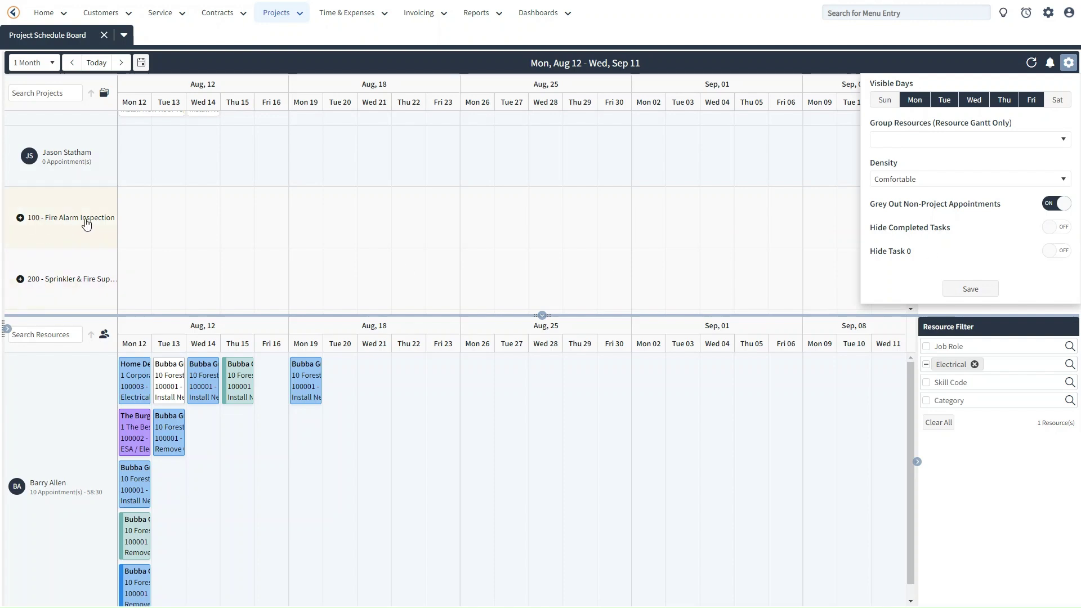
pyautogui.click(1062, 231)
pyautogui.click(1063, 231)
pyautogui.click(1061, 252)
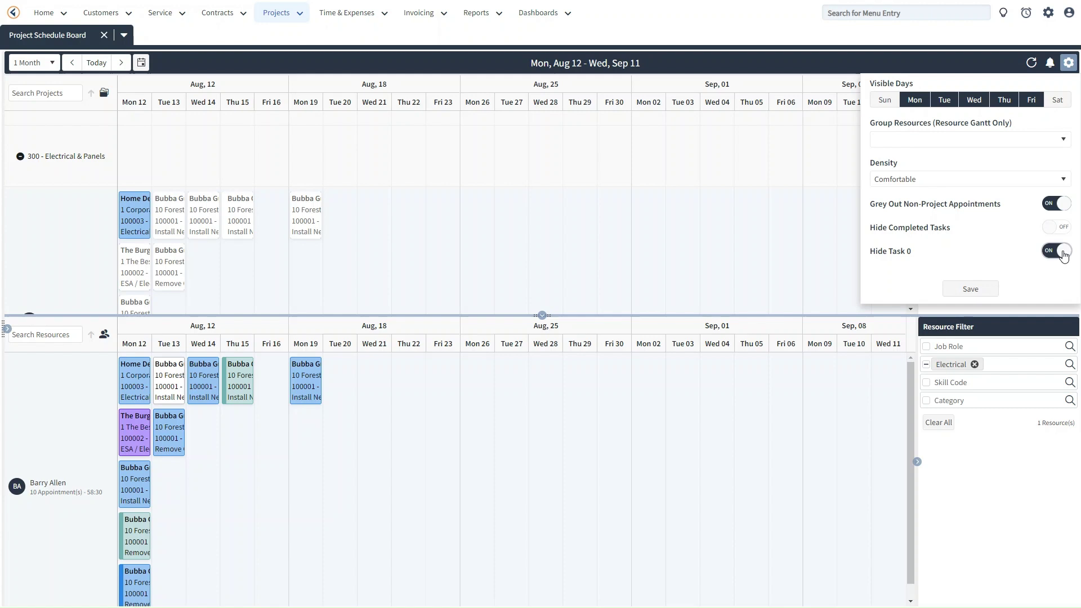
pyautogui.click(1062, 253)
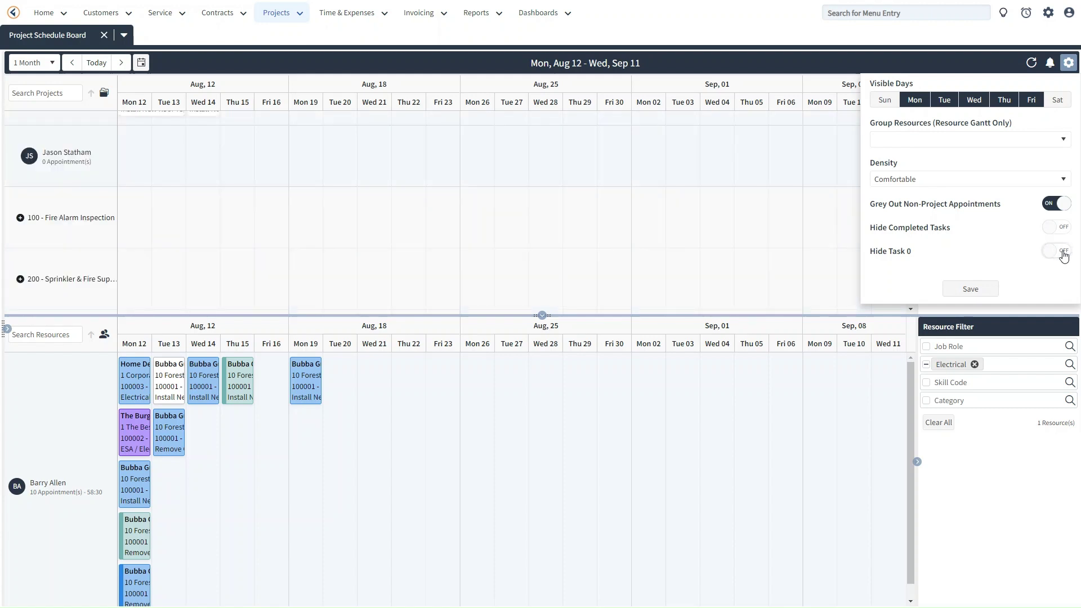
# - Save the board's display settings and clear all resource filters
pyautogui.click(978, 289)
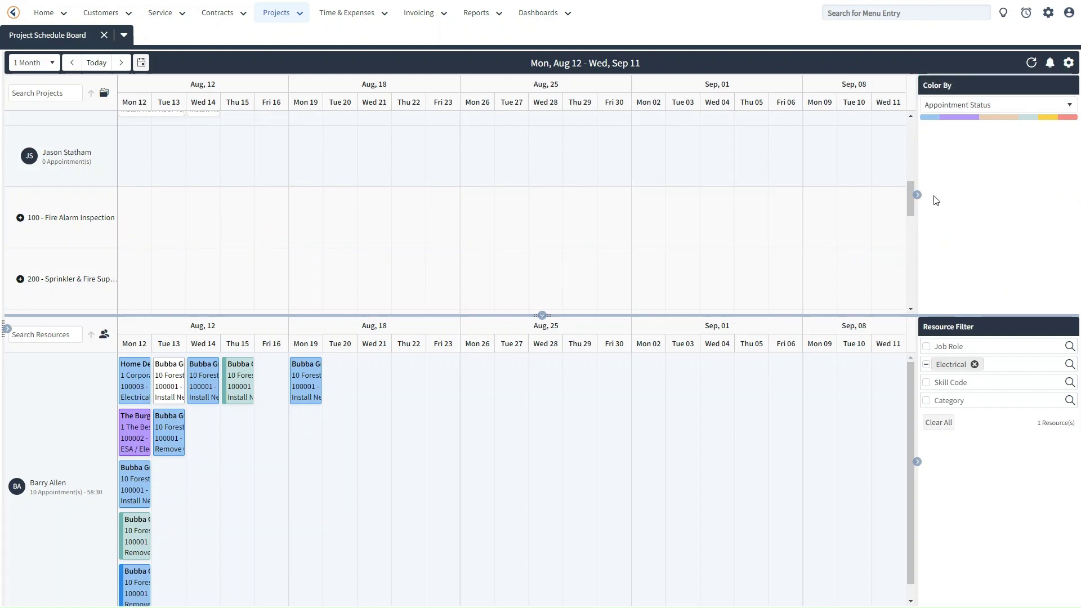
pyautogui.click(938, 423)
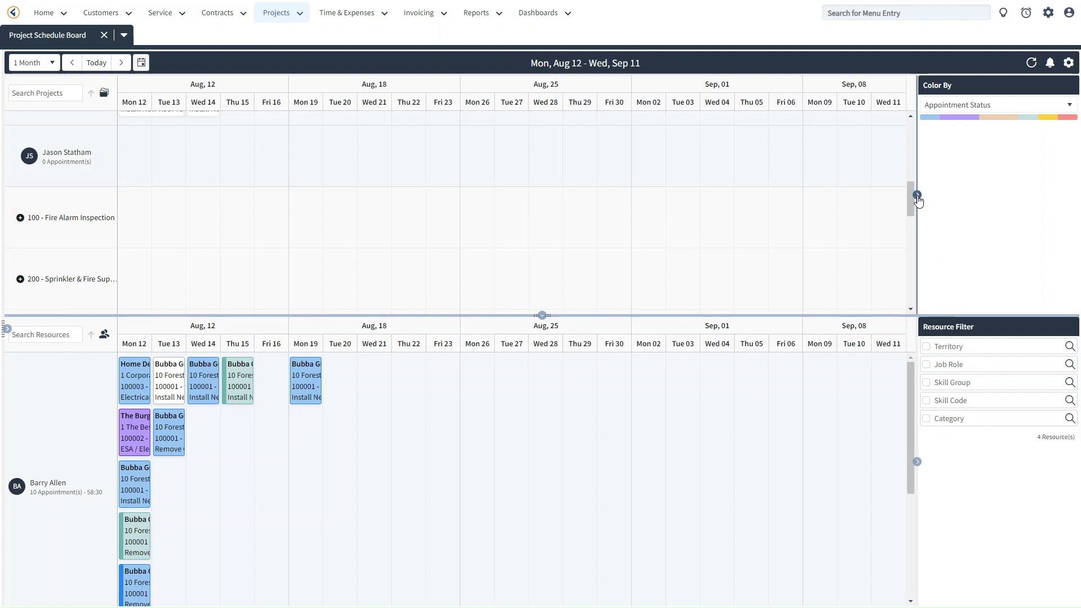
# - Collapse the Color By and Resource Filter side pane, and show the schedule for 1 Week
pyautogui.click(917, 195)
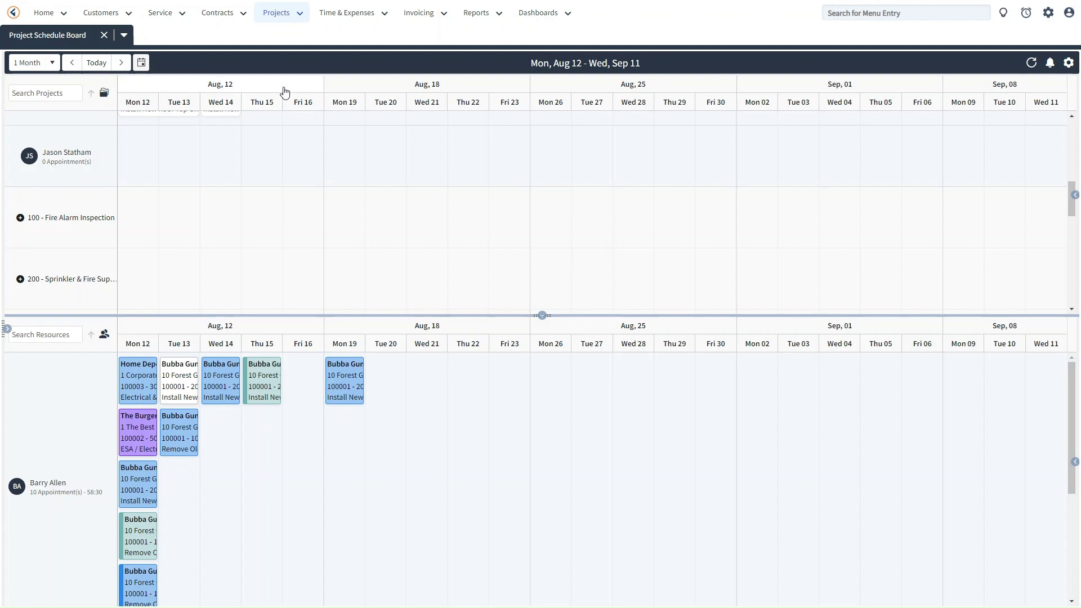
pyautogui.click(46, 63)
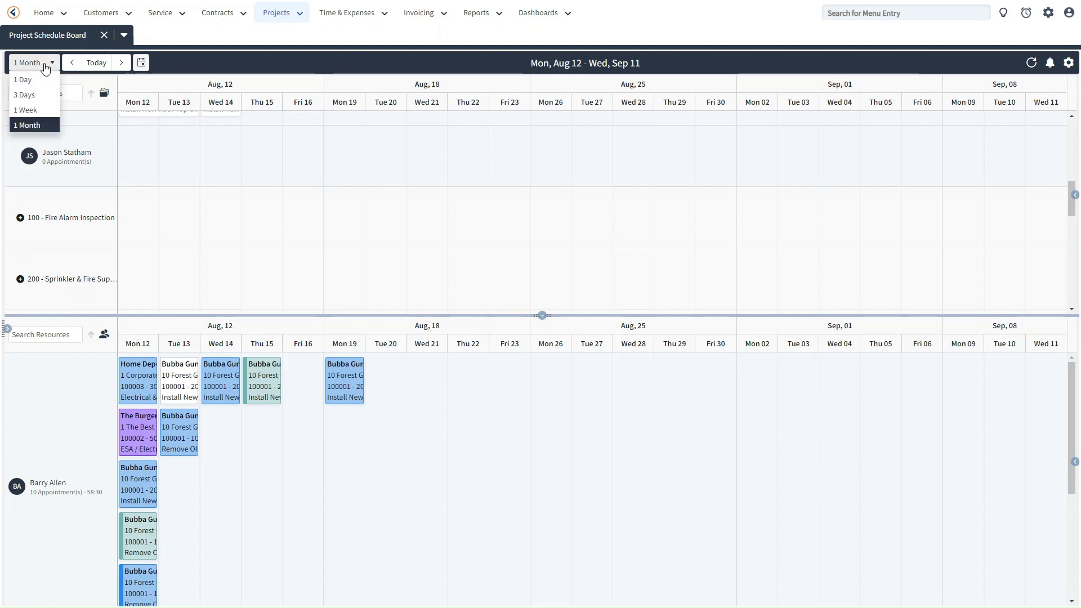
pyautogui.click(36, 109)
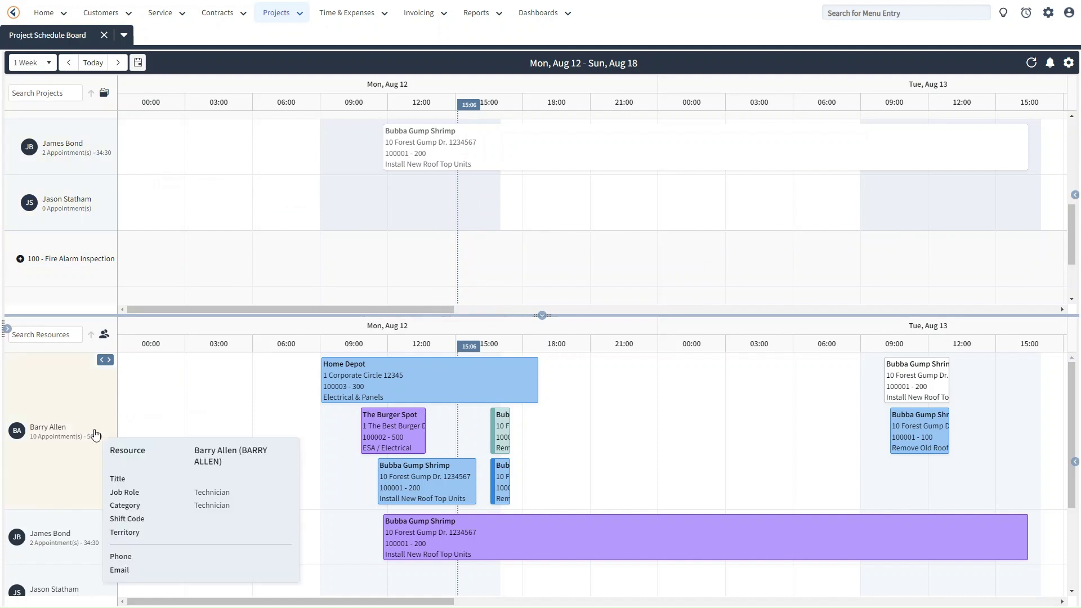
# - Assign the last resource in the resource list to task 0 - Fire Safety Inspections of project 100003
pyautogui.scroll(-2, 84, 473)
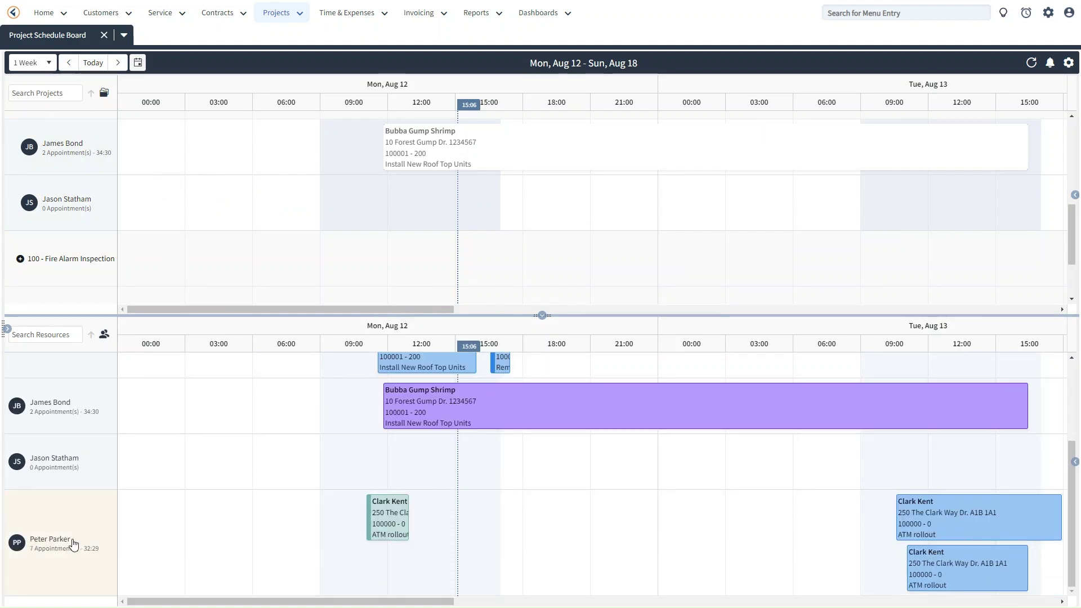
pyautogui.moveTo(47, 552)
pyautogui.moveTo(48, 552); pyautogui.dragTo(64, 147)
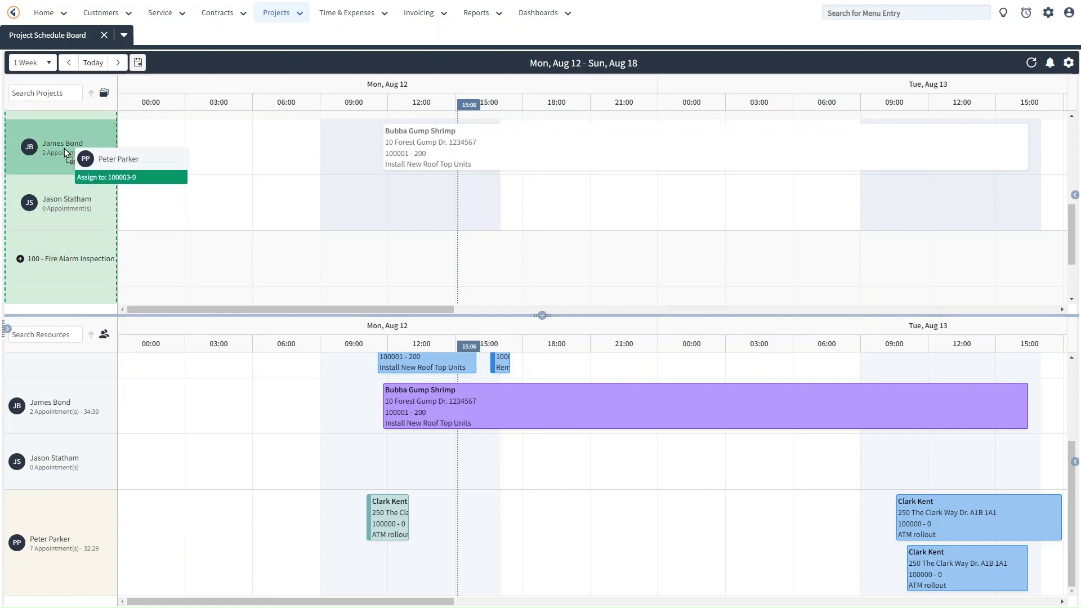
pyautogui.moveTo(64, 148); pyautogui.dragTo(64, 148)
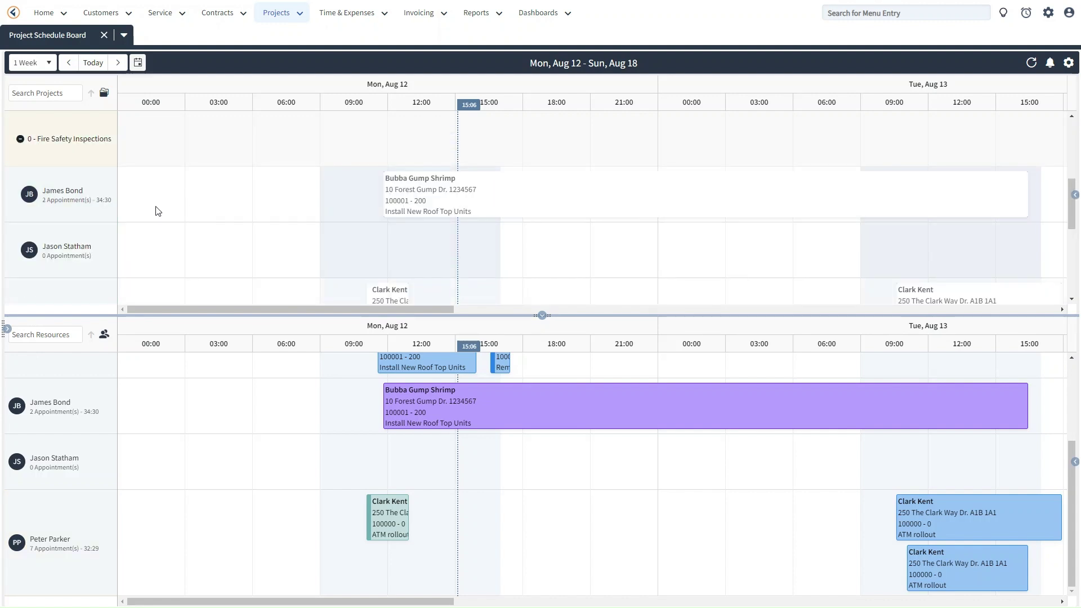
# - Create an appointment of about 7 hours for the newly assigned resource on Fire Safety Inspections, Mon, Aug 12, starting around 15:45
pyautogui.scroll(-2, 97, 206)
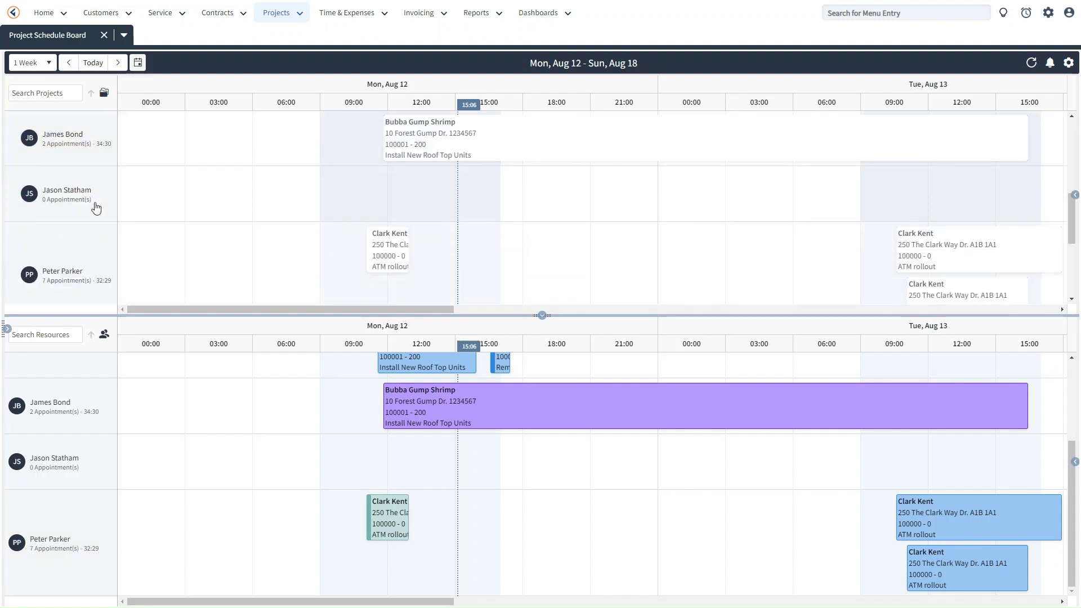
pyautogui.scroll(-1, 124, 262)
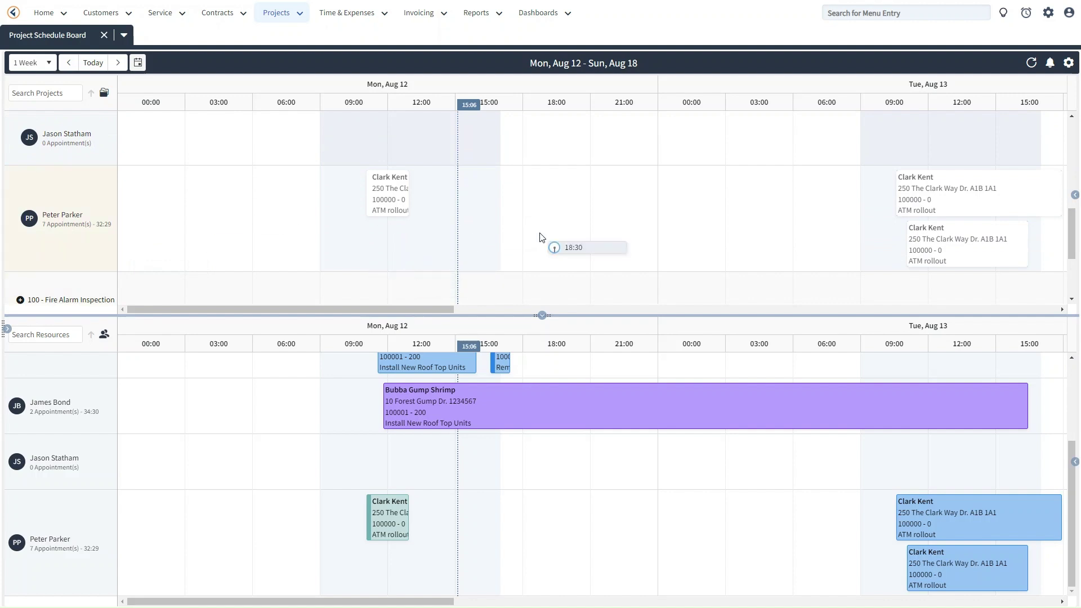
pyautogui.moveTo(475, 221); pyautogui.dragTo(633, 230)
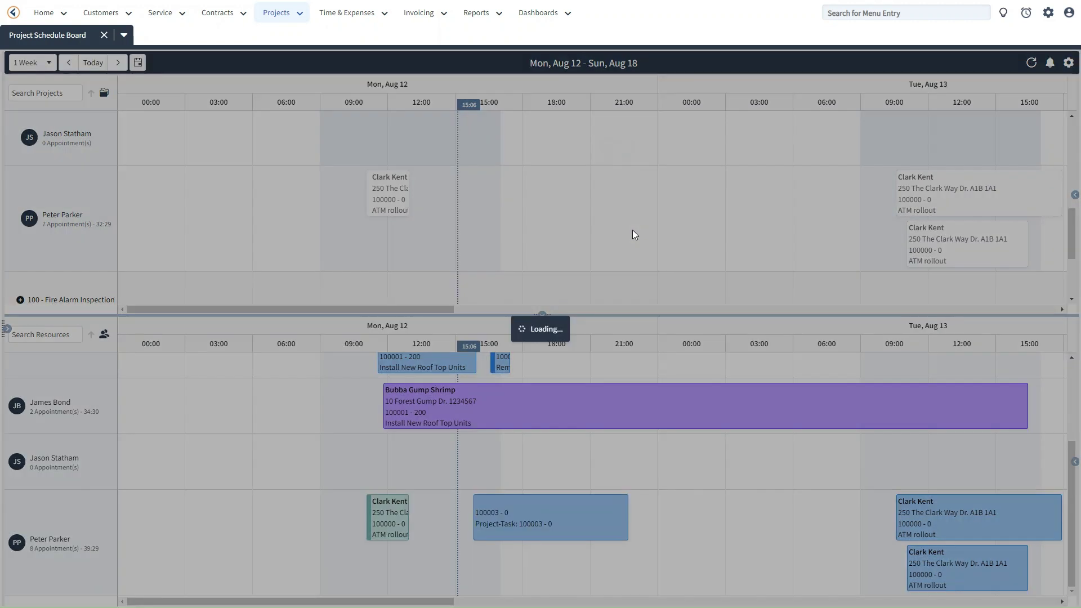
# - Copy the new Home Depot appointment and paste it in the same resource's row early on Tue, Aug 13
pyautogui.moveTo(535, 197)
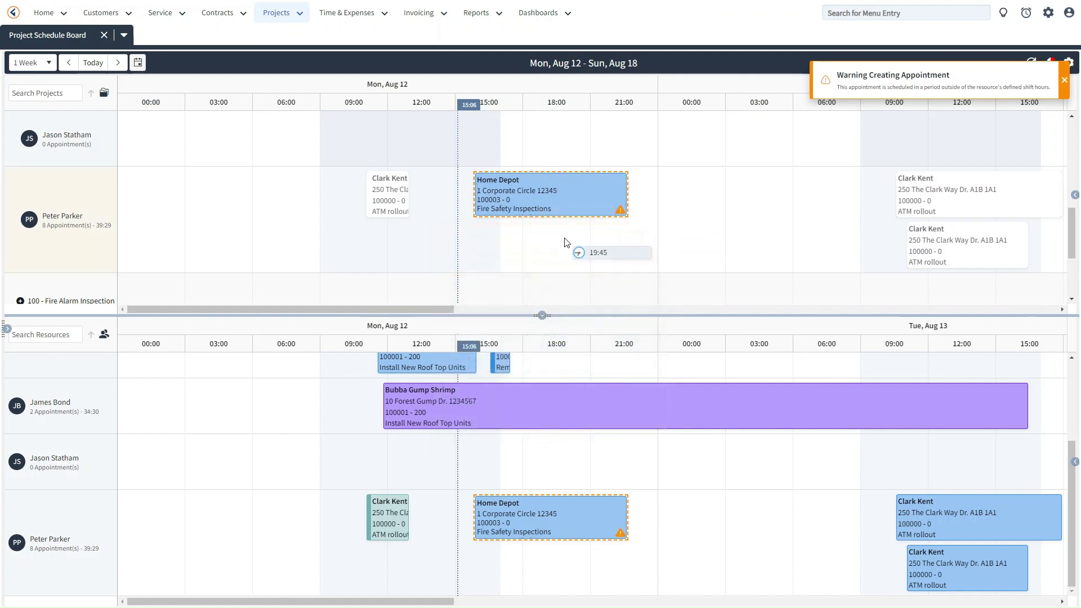
pyautogui.rightClick(541, 194)
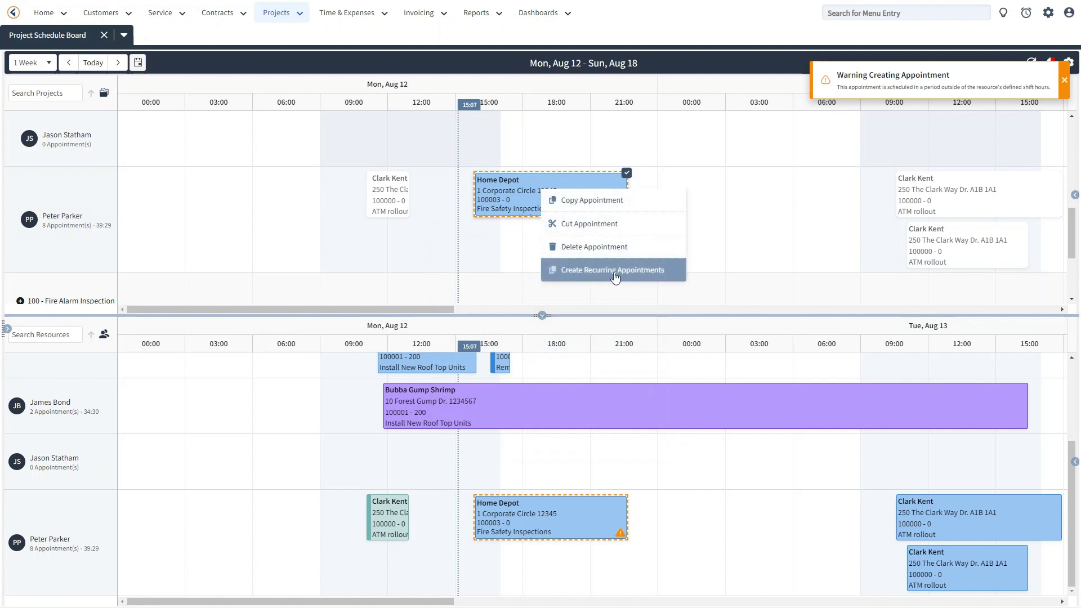
pyautogui.click(596, 201)
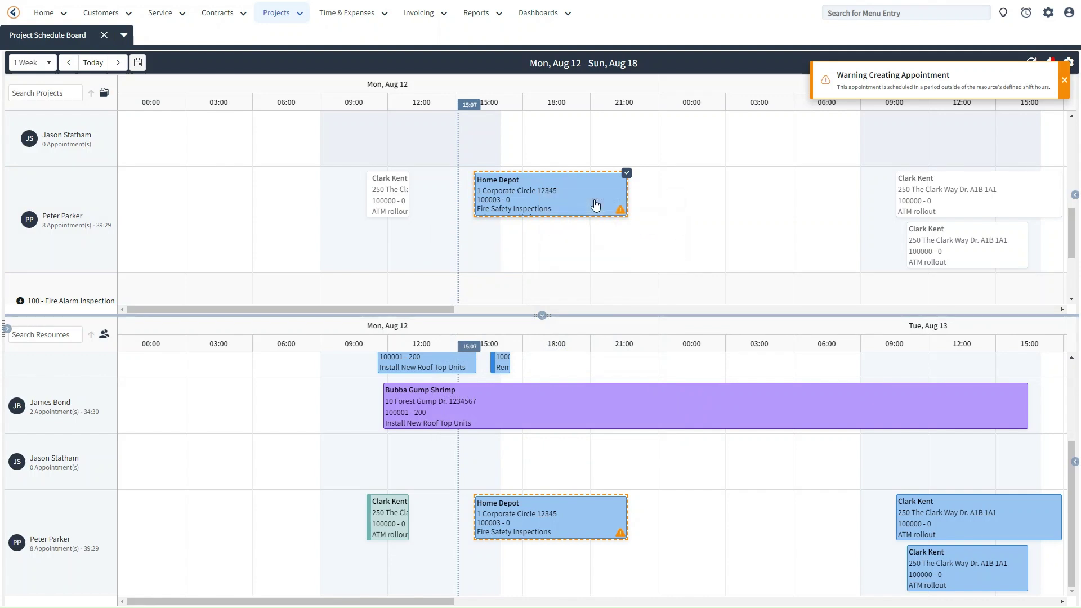
pyautogui.rightClick(694, 182)
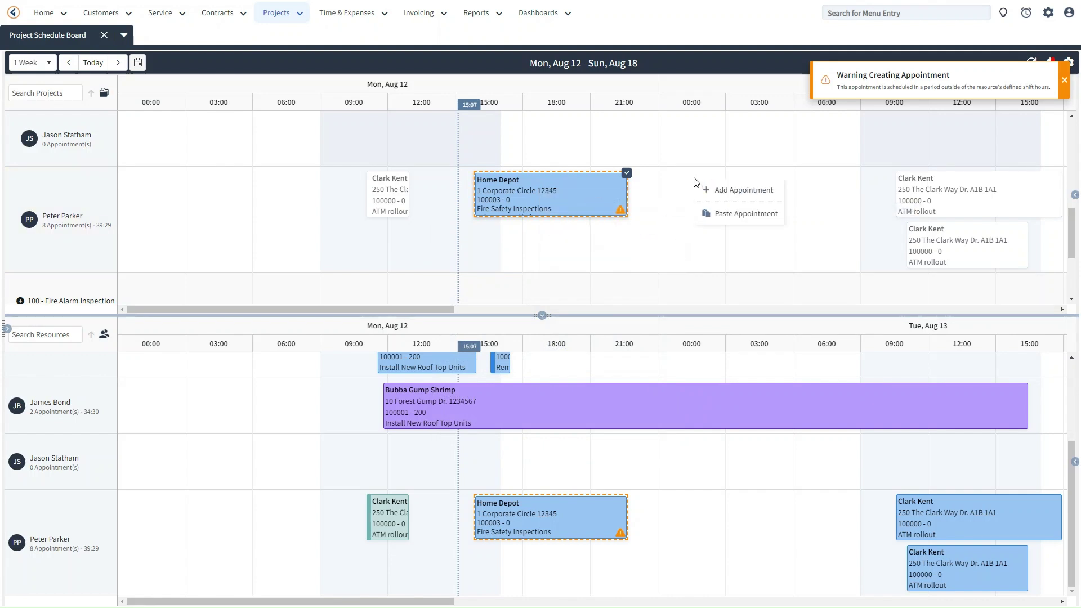
pyautogui.click(729, 214)
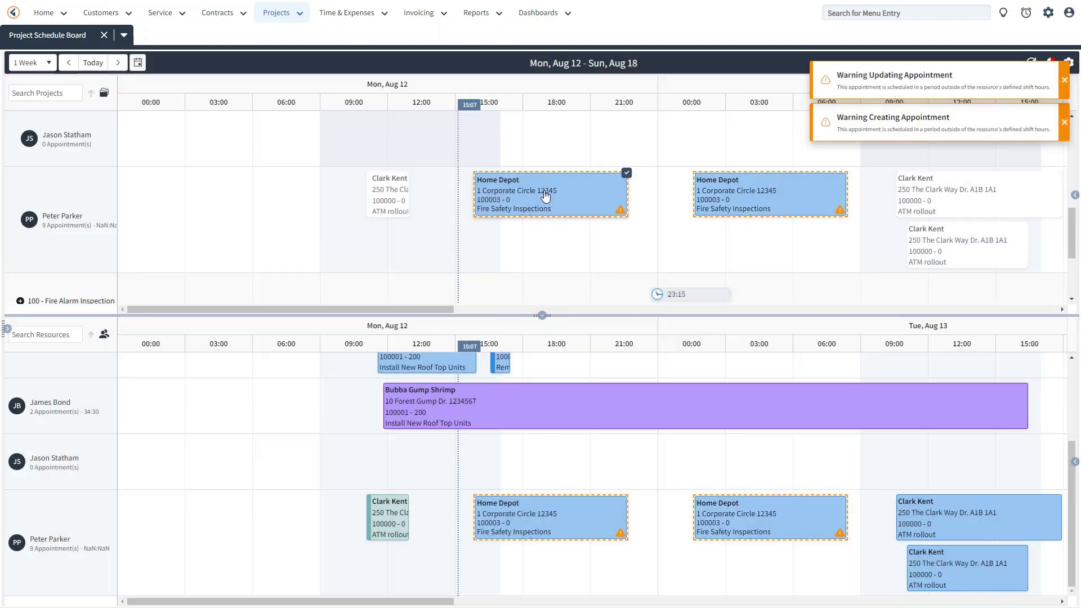
# - Cut the original Monday Home Depot appointment and paste it at about 17:45 in the row of the resource directly above
pyautogui.moveTo(531, 195)
pyautogui.scroll(1, 723, 248)
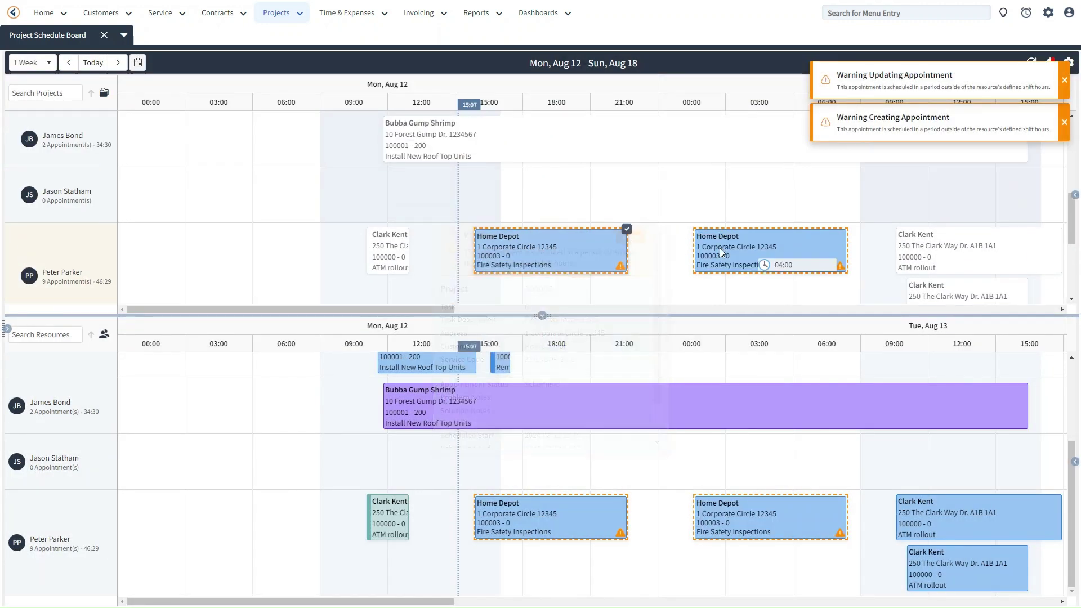
pyautogui.rightClick(534, 248)
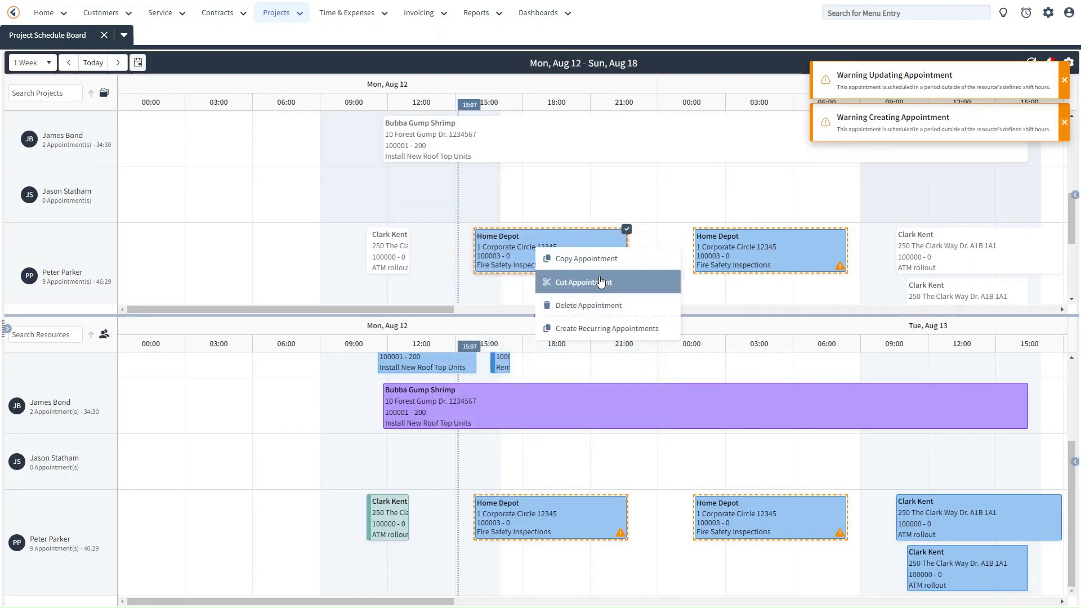
pyautogui.click(595, 282)
pyautogui.scroll(1, 534, 215)
pyautogui.rightClick(524, 241)
pyautogui.click(509, 239)
pyautogui.scroll(1, 509, 238)
pyautogui.scroll(-1, 553, 243)
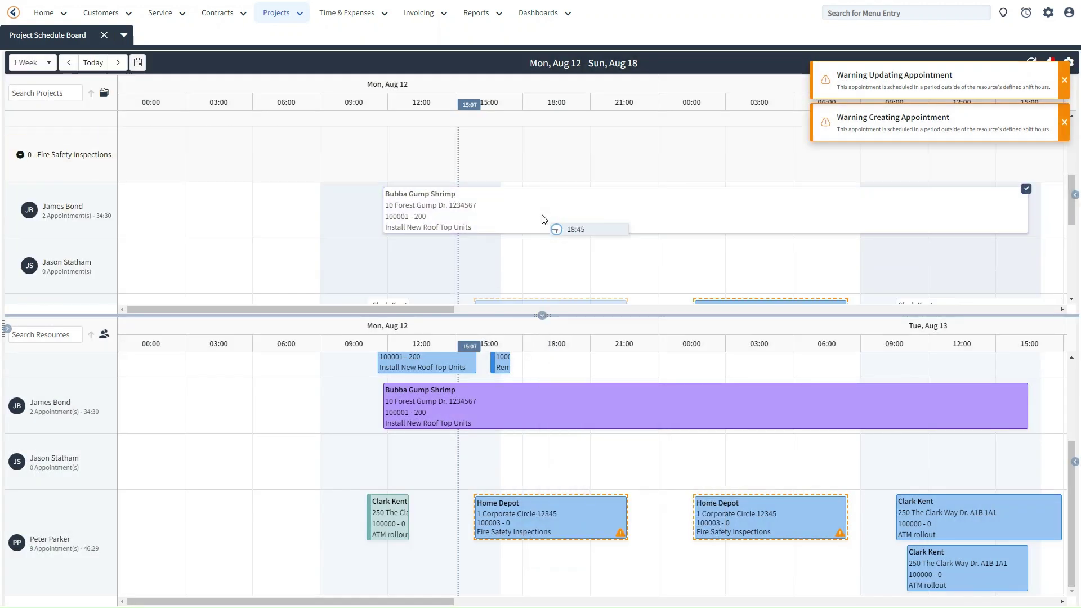
pyautogui.rightClick(523, 259)
pyautogui.click(573, 292)
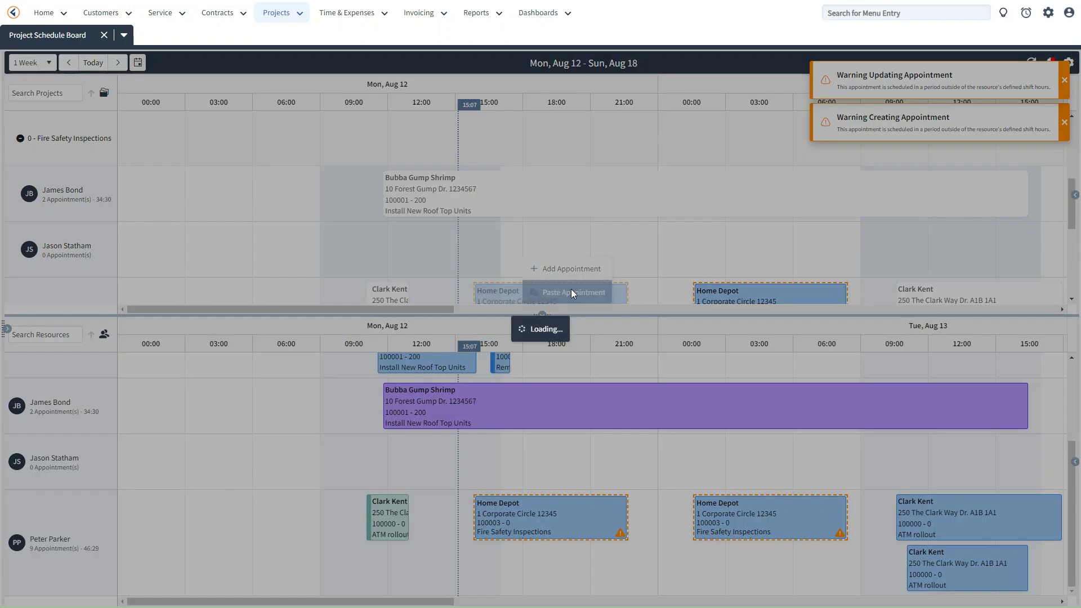
pyautogui.scroll(-1, 680, 257)
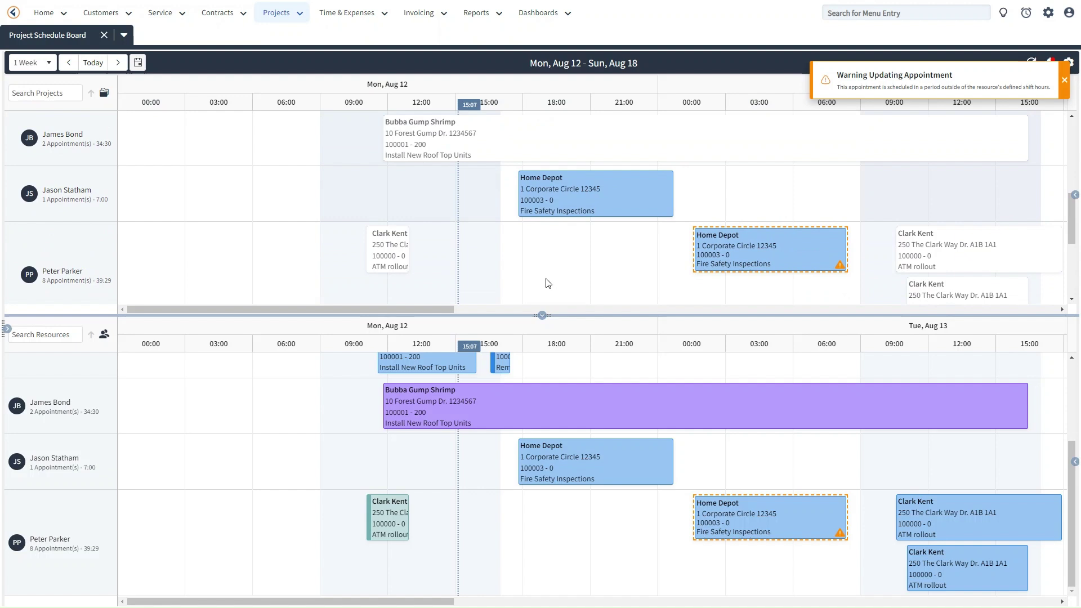
# - Create recurring copies of the moved Home Depot appointment, Monday to Friday, from Aug 13 through Aug 23
pyautogui.rightClick(603, 192)
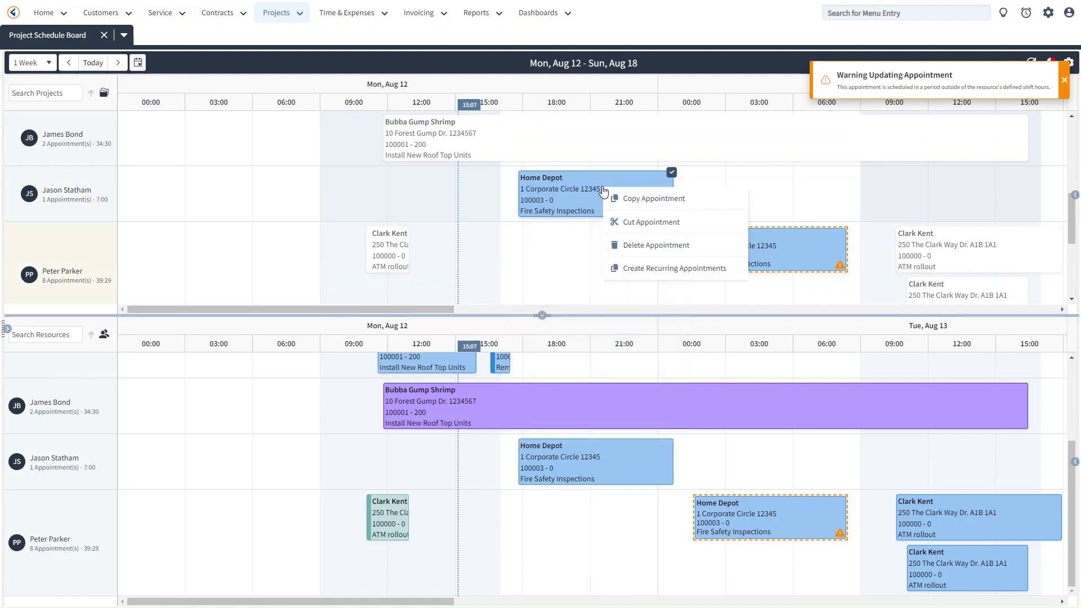
pyautogui.click(688, 266)
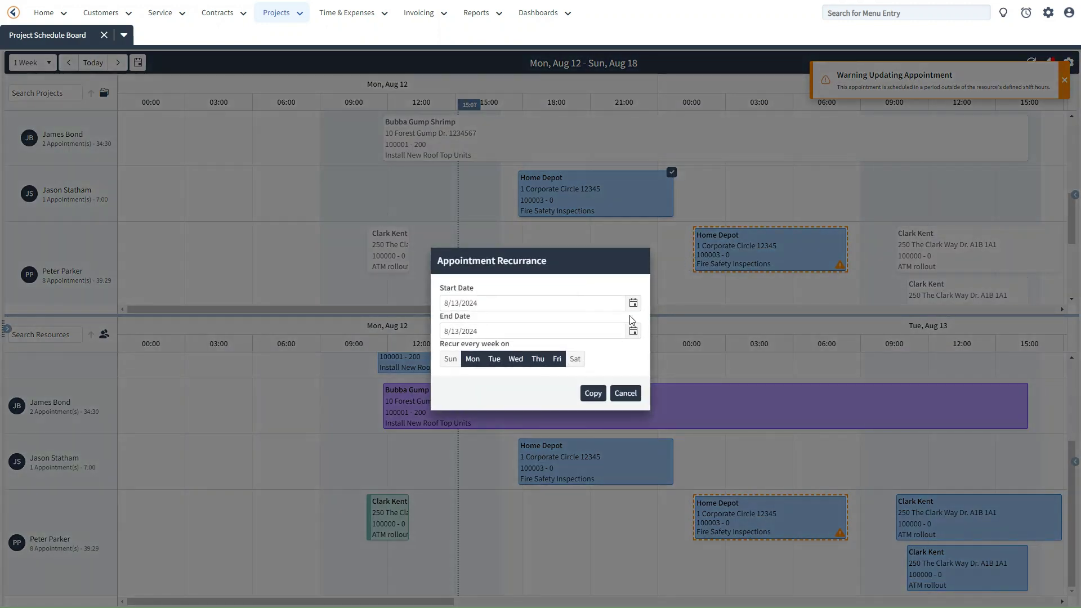
pyautogui.click(633, 331)
pyautogui.click(596, 445)
pyautogui.click(593, 394)
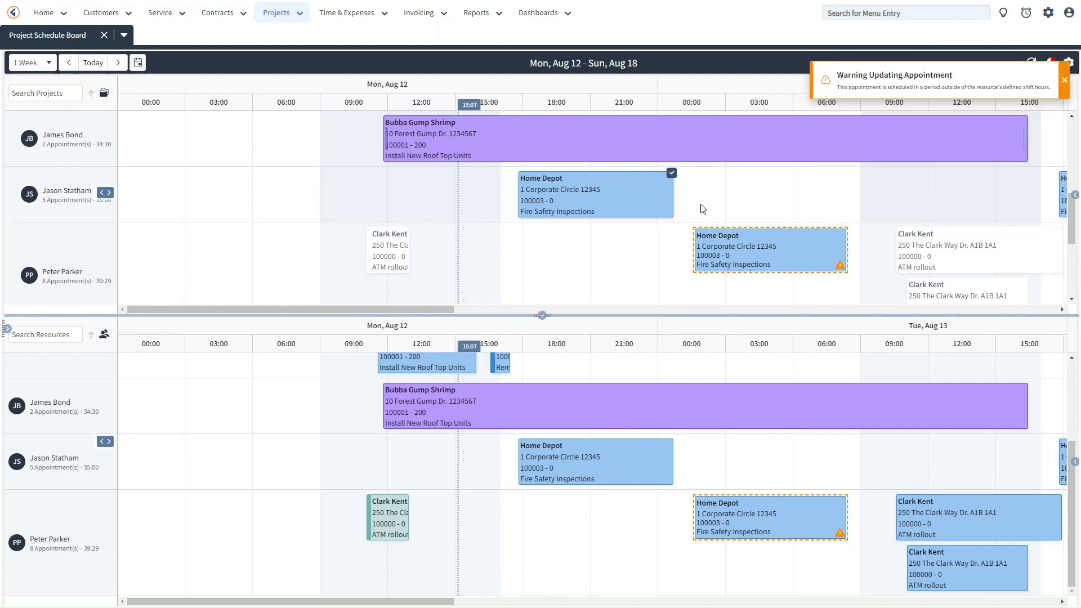
# - Review the recurring appointments across the week, and switch the schedule to 1 Month, ignoring the unresolved warnings
pyautogui.moveTo(388, 310); pyautogui.dragTo(1014, 294)
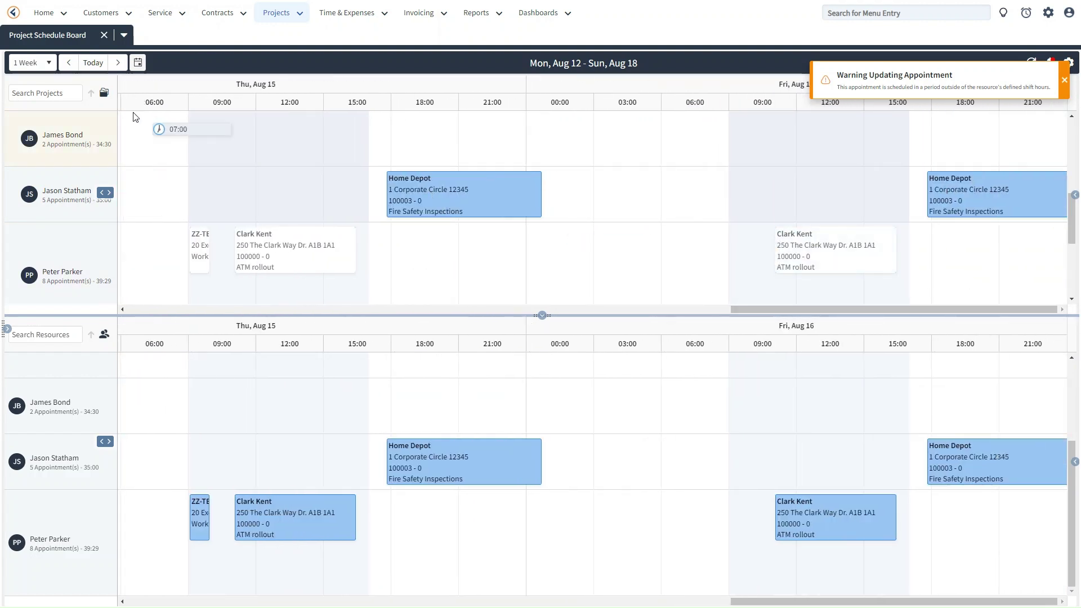
pyautogui.click(31, 63)
pyautogui.click(34, 126)
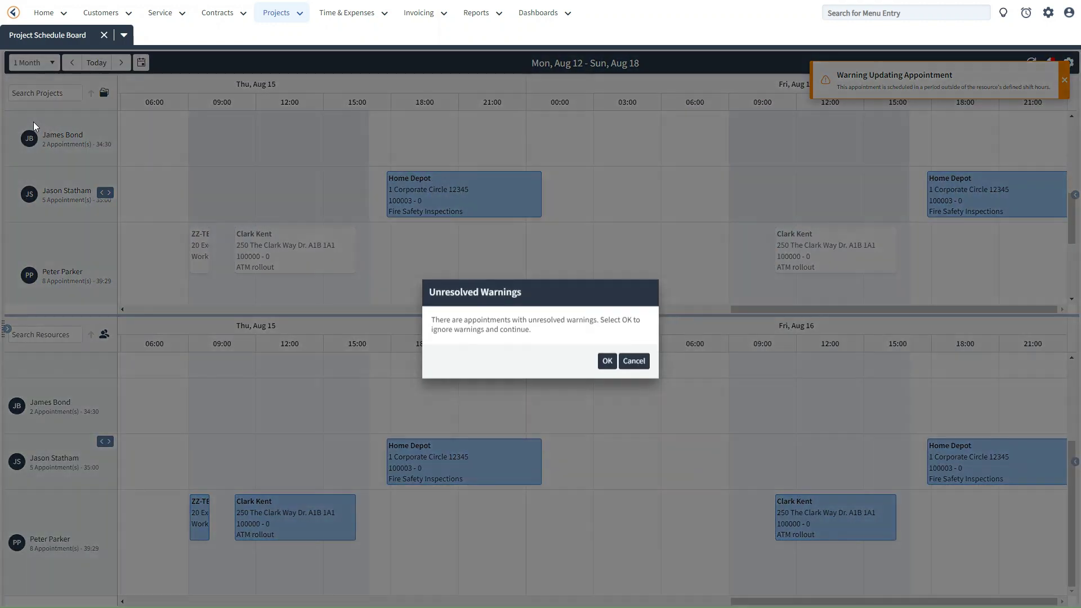
pyautogui.click(606, 363)
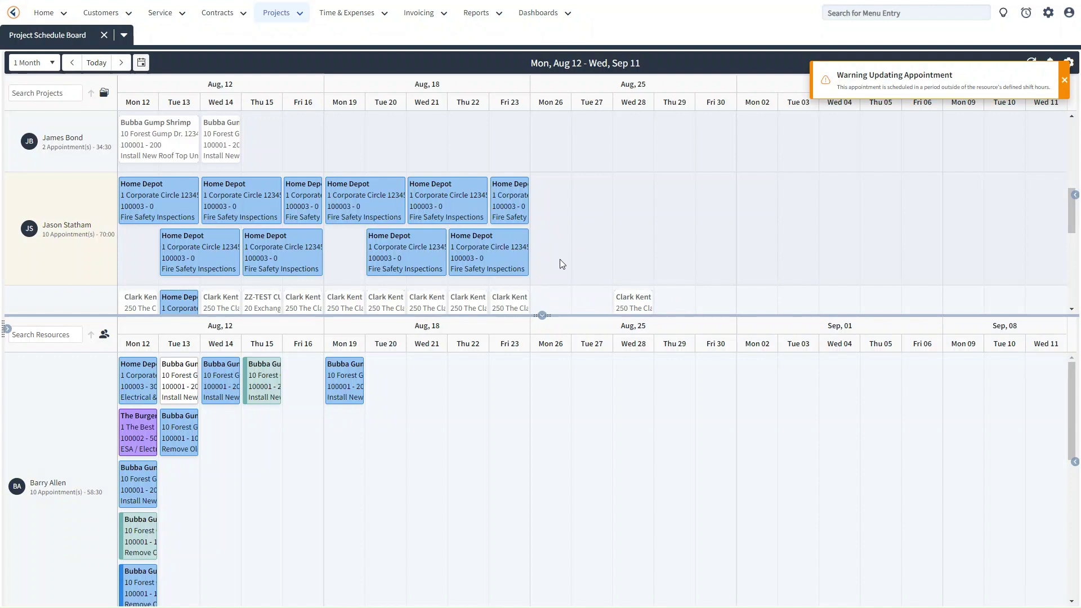
# - Move the Thu, Aug 22 Home Depot appointment to Mon, Aug 26, and reassign the Aug 19 one to the resource above
pyautogui.moveTo(480, 260); pyautogui.dragTo(560, 236)
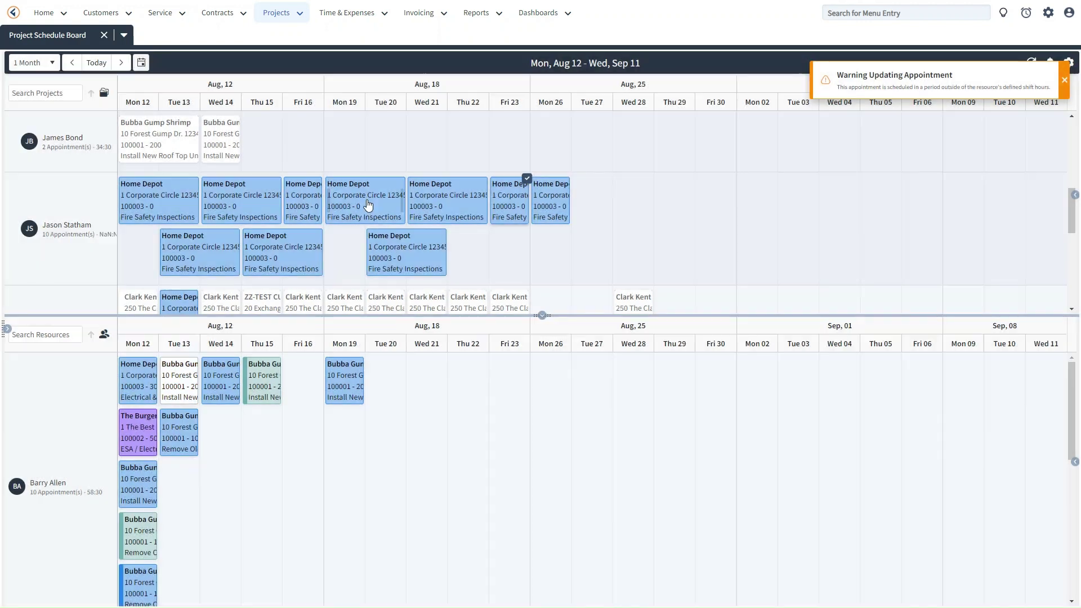
pyautogui.moveTo(368, 204); pyautogui.dragTo(383, 141)
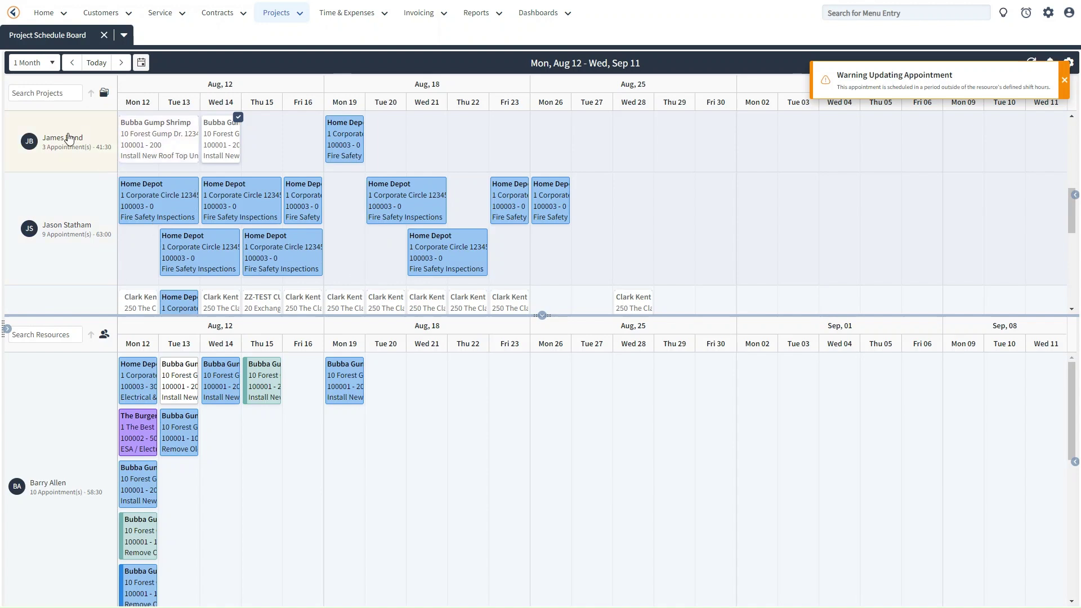
# - Unassign the resource holding the Aug 19 Home Depot appointment from the task 0 - Fire Safety Inspections
pyautogui.rightClick(61, 151)
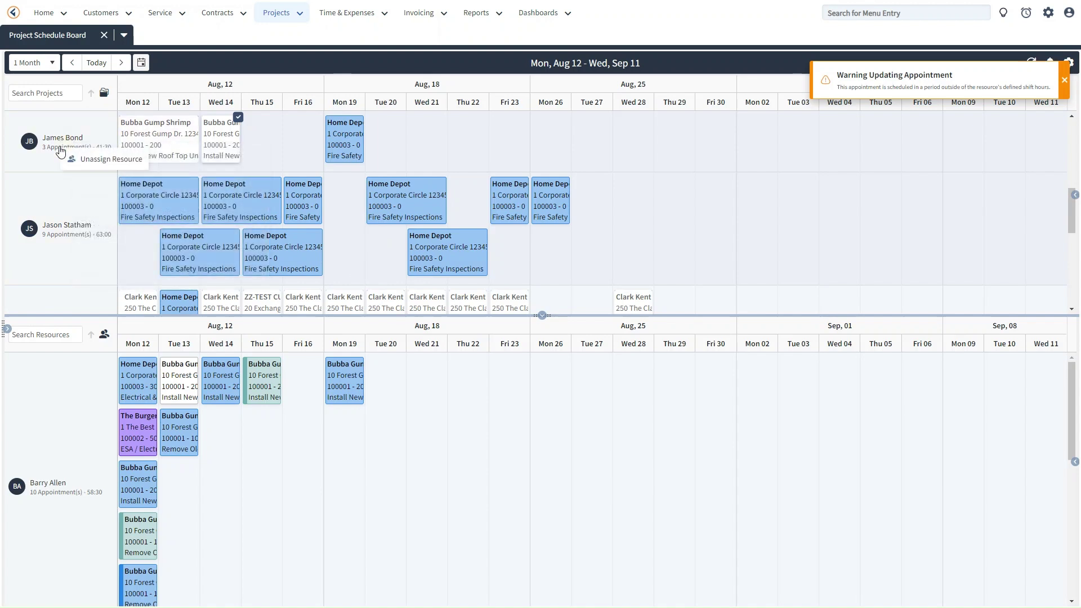
pyautogui.click(102, 162)
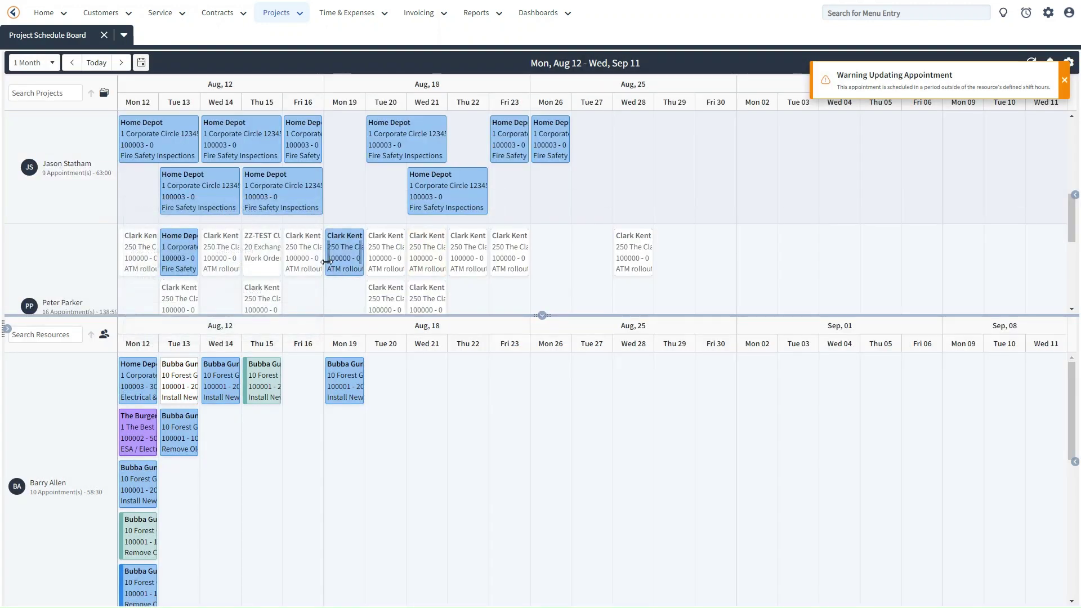
pyautogui.scroll(1, 327, 261)
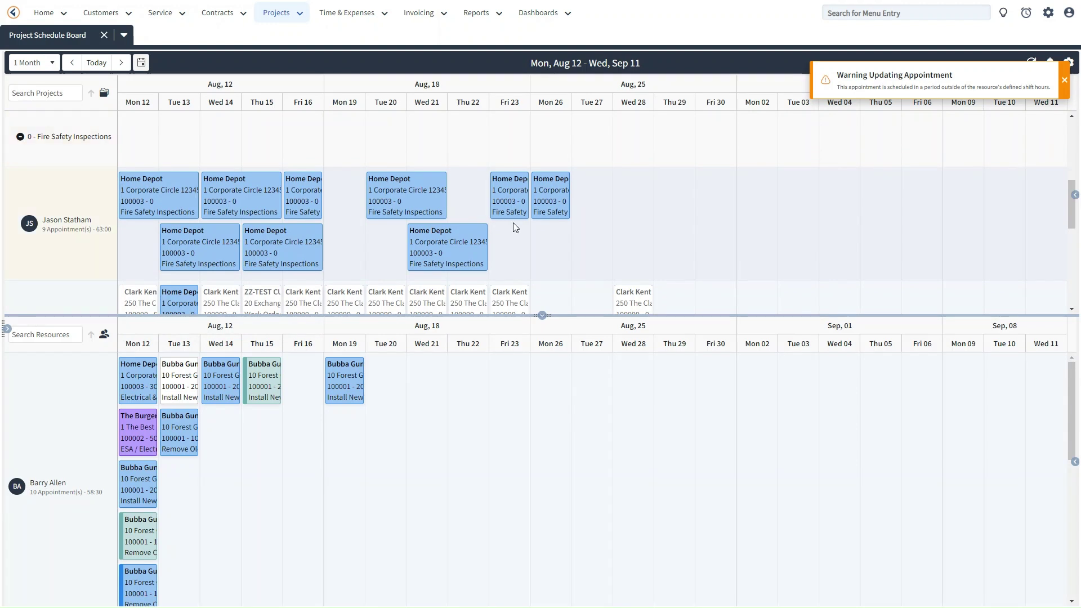
pyautogui.scroll(-1, 255, 204)
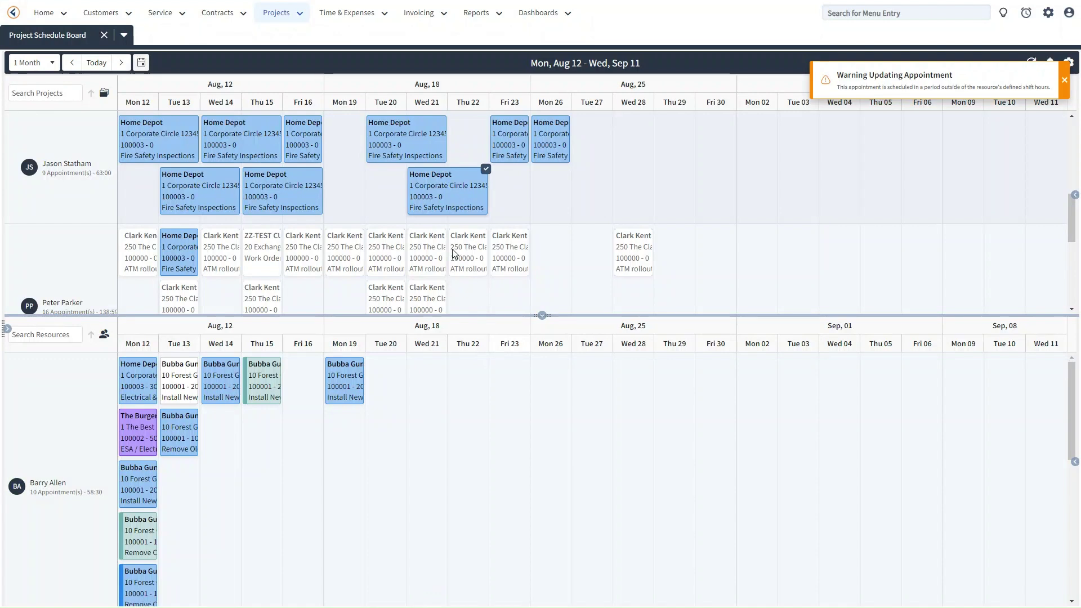
# - Open the record of project 100003 from the Aug 21 Home Depot appointment's details, examine its summary and close it
pyautogui.moveTo(453, 202)
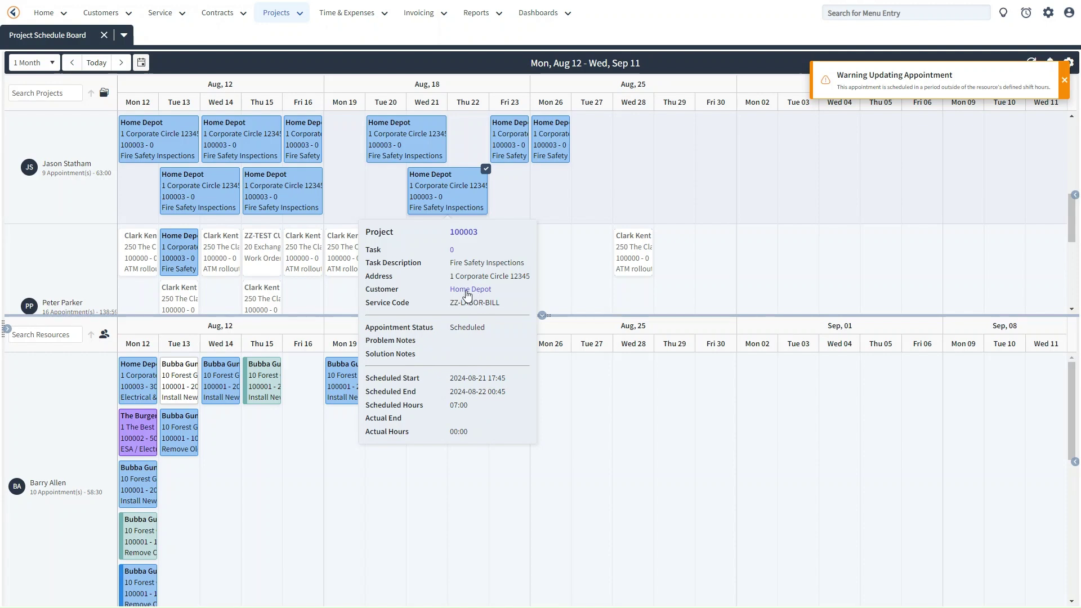
pyautogui.click(467, 237)
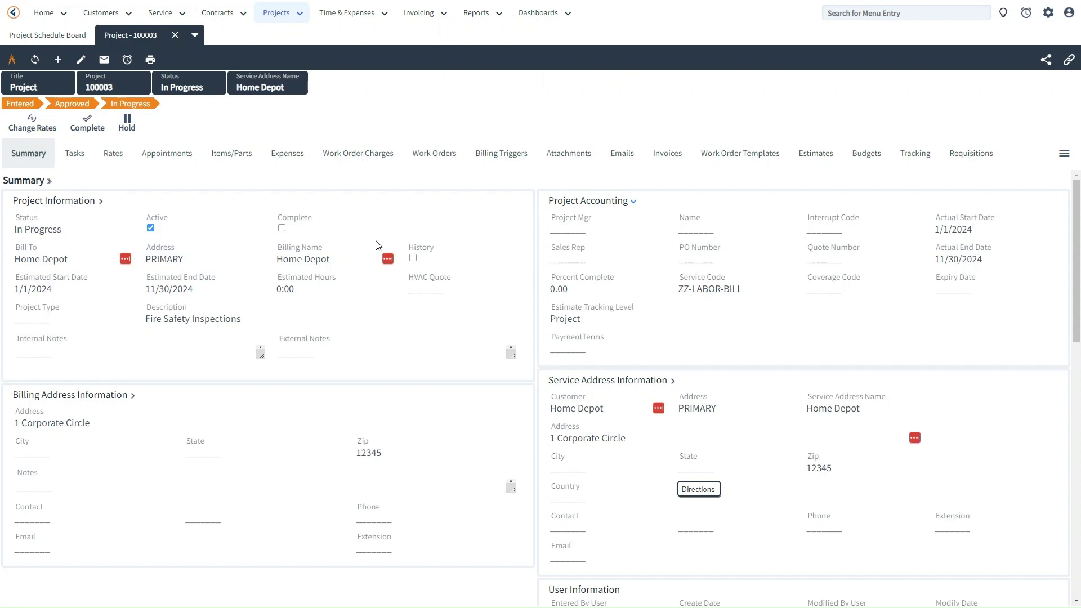
pyautogui.scroll(-2, 369, 248)
pyautogui.scroll(2, 369, 249)
pyautogui.click(175, 35)
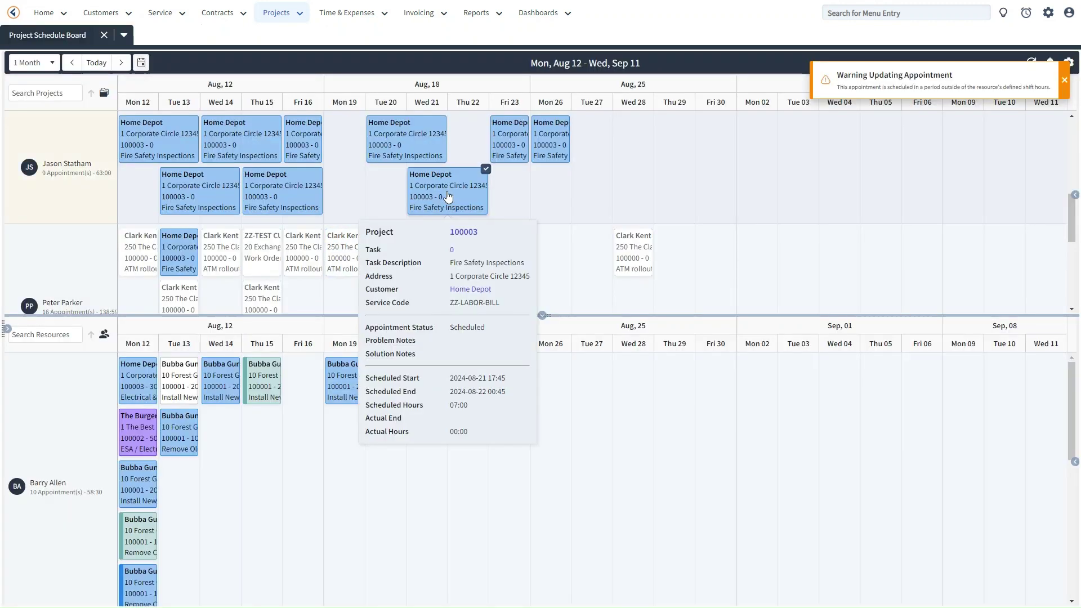
# - View the task 0 record and the Home Depot customer record from the Aug 21 appointment's details, closing each one
pyautogui.click(451, 251)
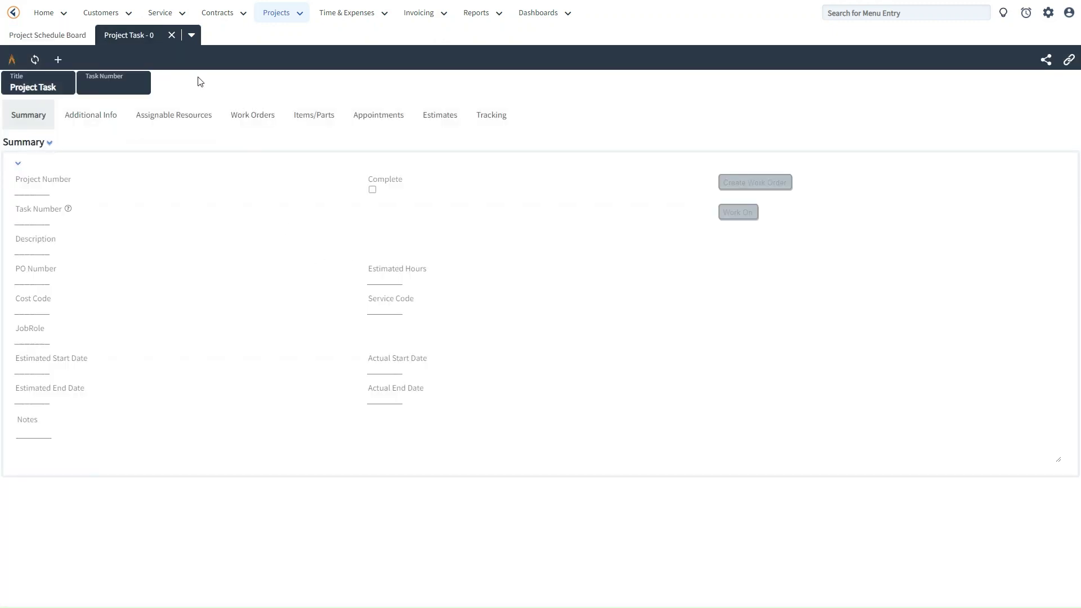
pyautogui.click(172, 35)
pyautogui.moveTo(441, 186)
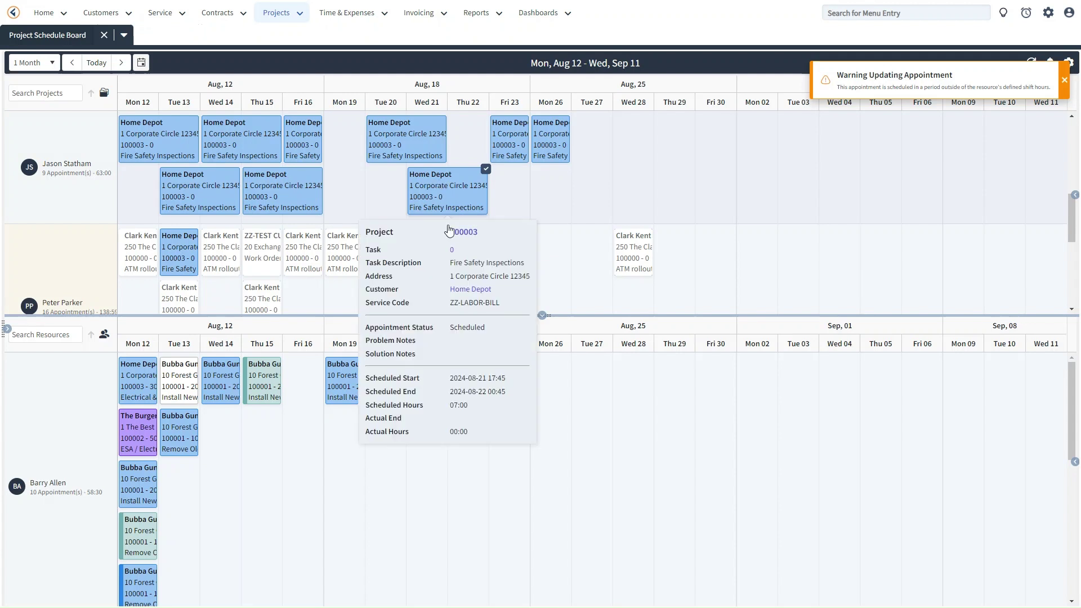
pyautogui.click(471, 290)
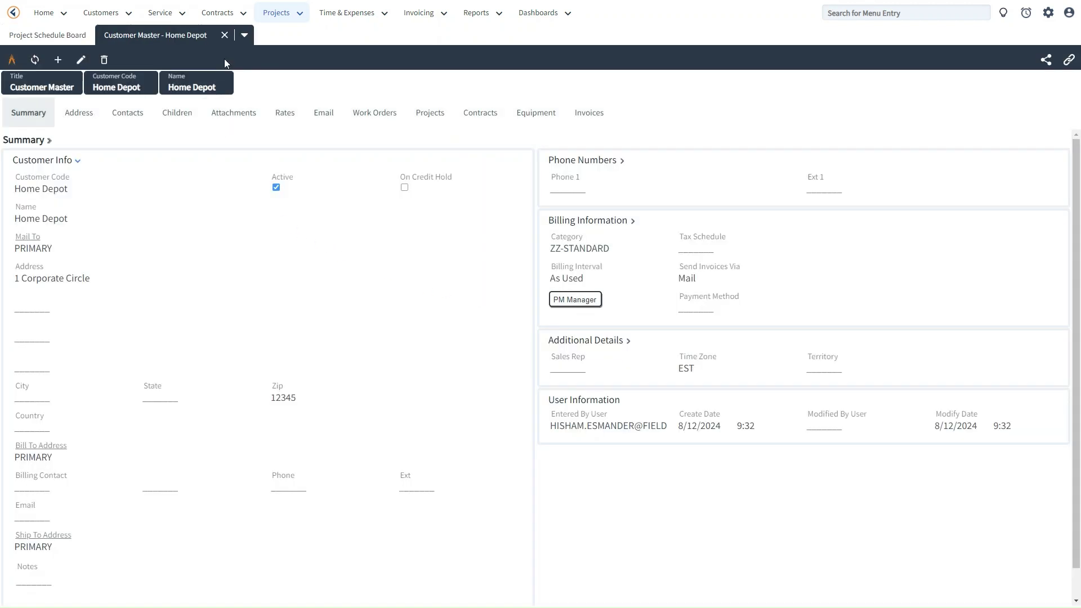
pyautogui.click(225, 35)
# - Open the Aug 21 appointment, examine its full details including the rates and labor rates, and close the full details
pyautogui.moveTo(439, 181)
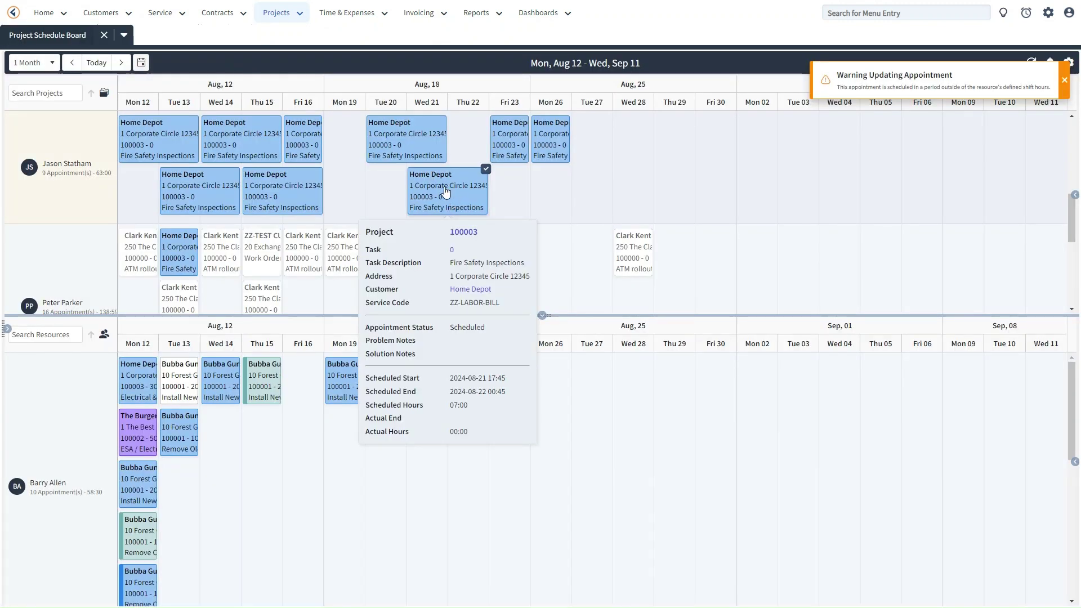
pyautogui.doubleClick(445, 193)
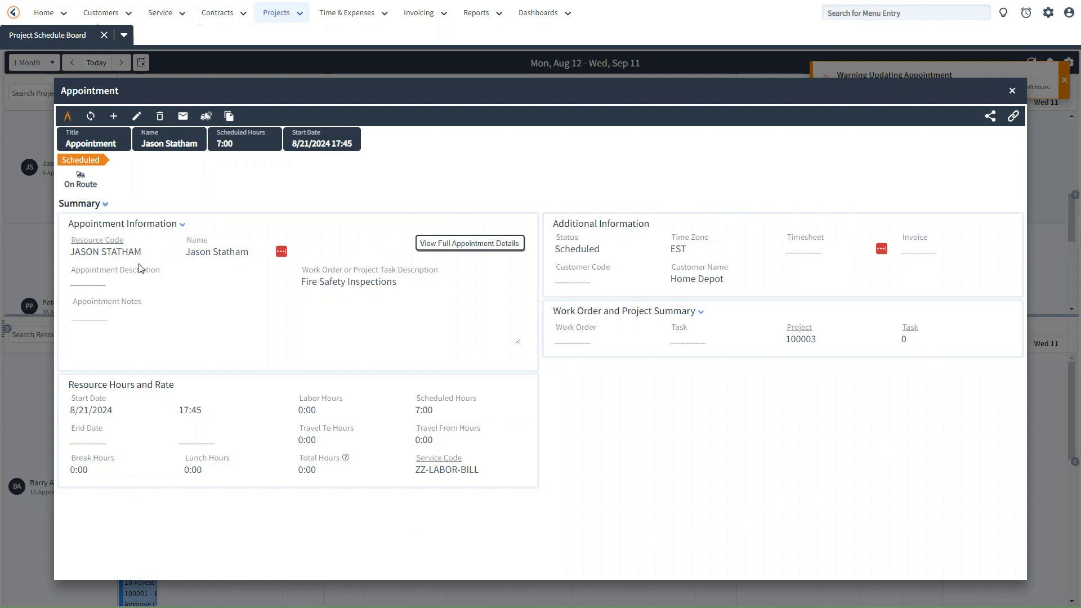
pyautogui.click(468, 244)
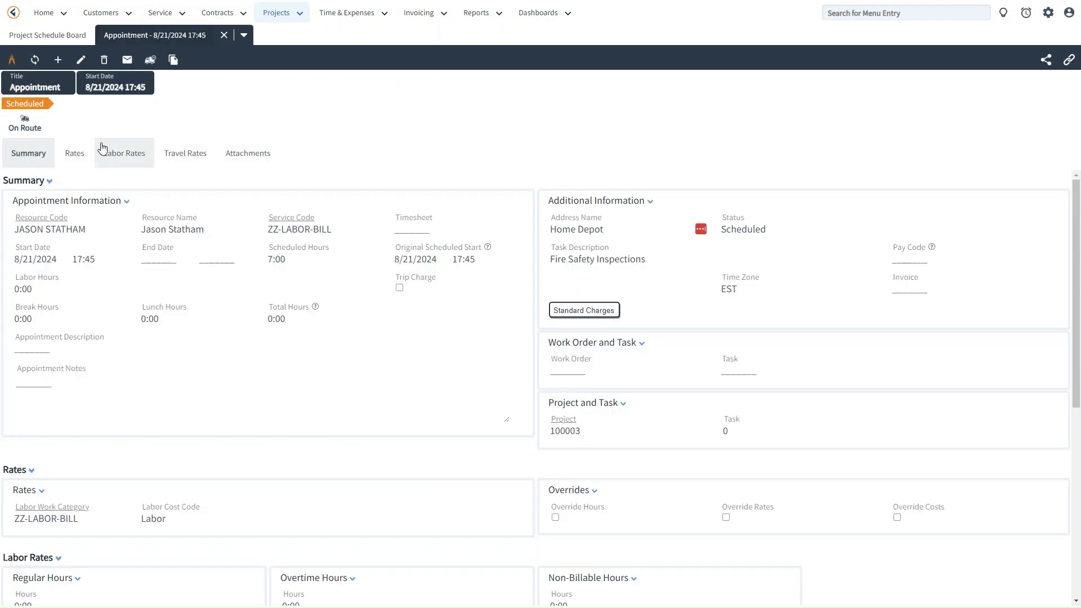
pyautogui.click(80, 163)
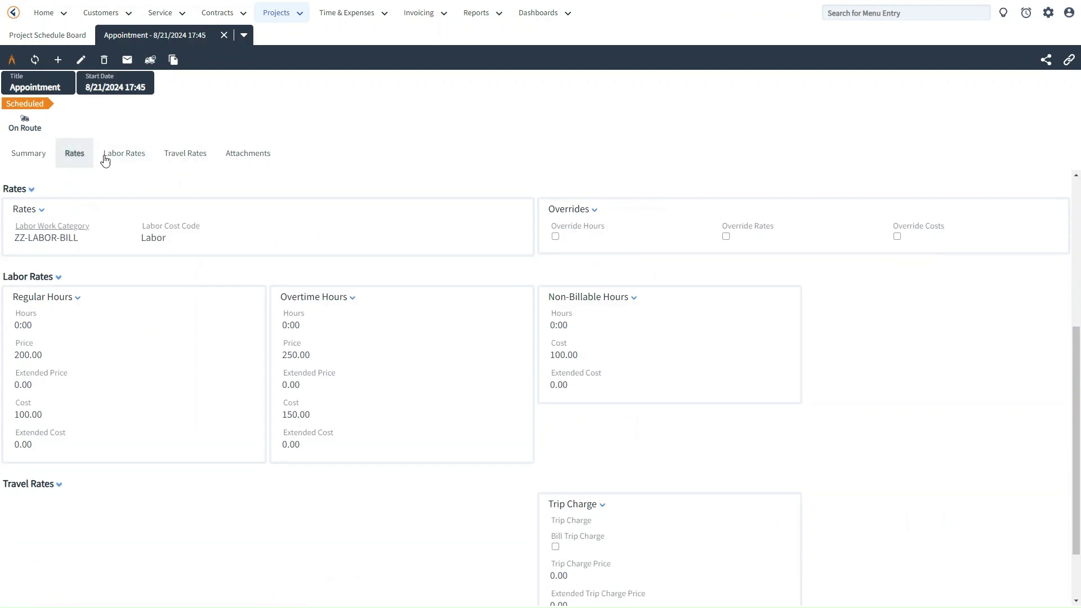
pyautogui.scroll(3, 242, 236)
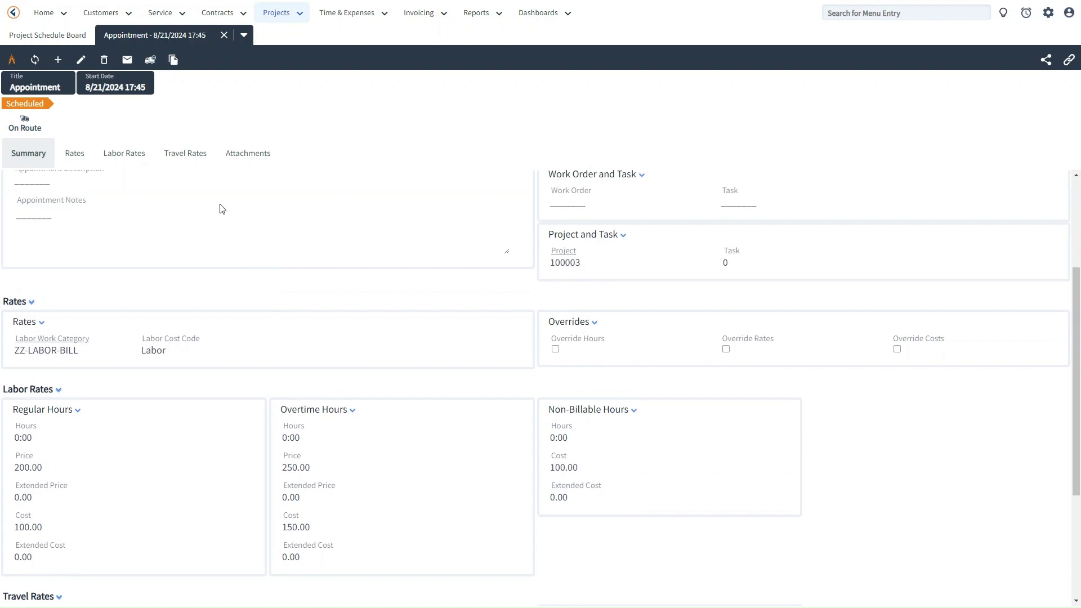
pyautogui.scroll(-2, 213, 200)
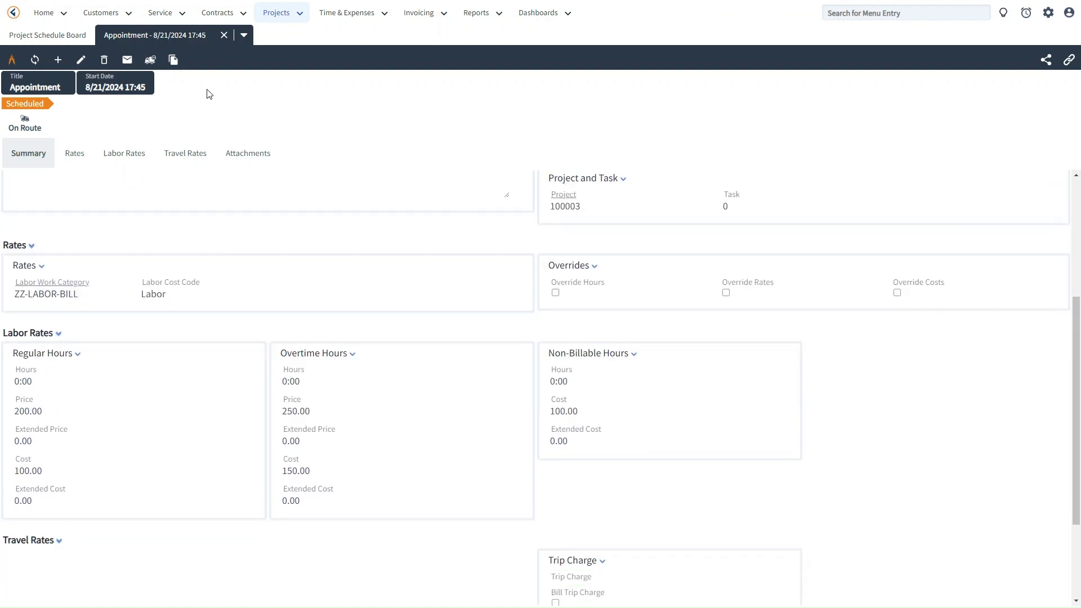
pyautogui.click(225, 36)
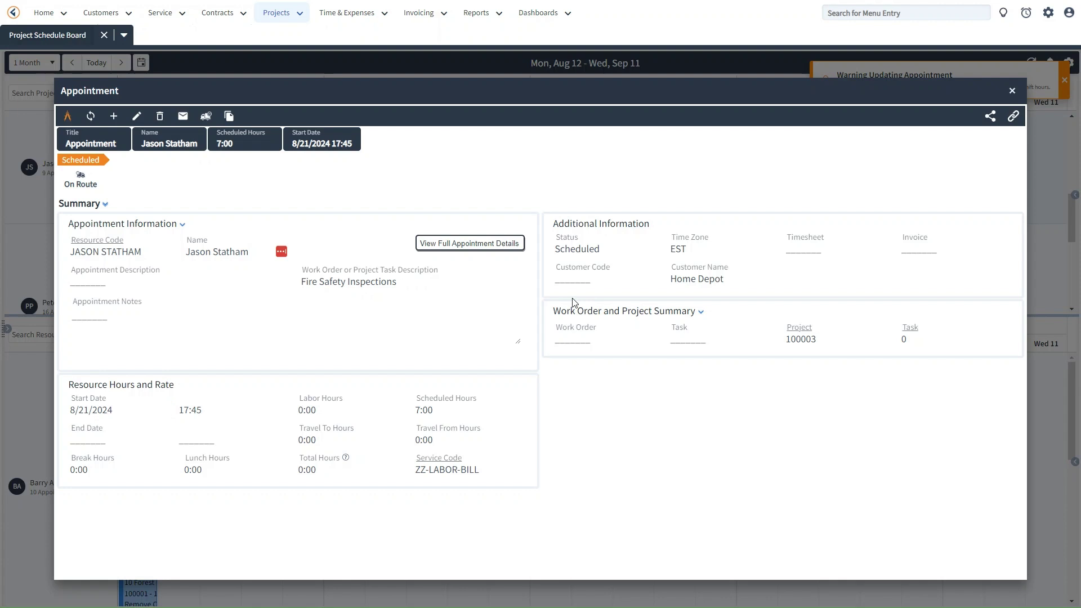
# - Examine the Aug 21 appointment's editable fields, including Labor Hours, cancel the edit and close the appointment
pyautogui.click(137, 117)
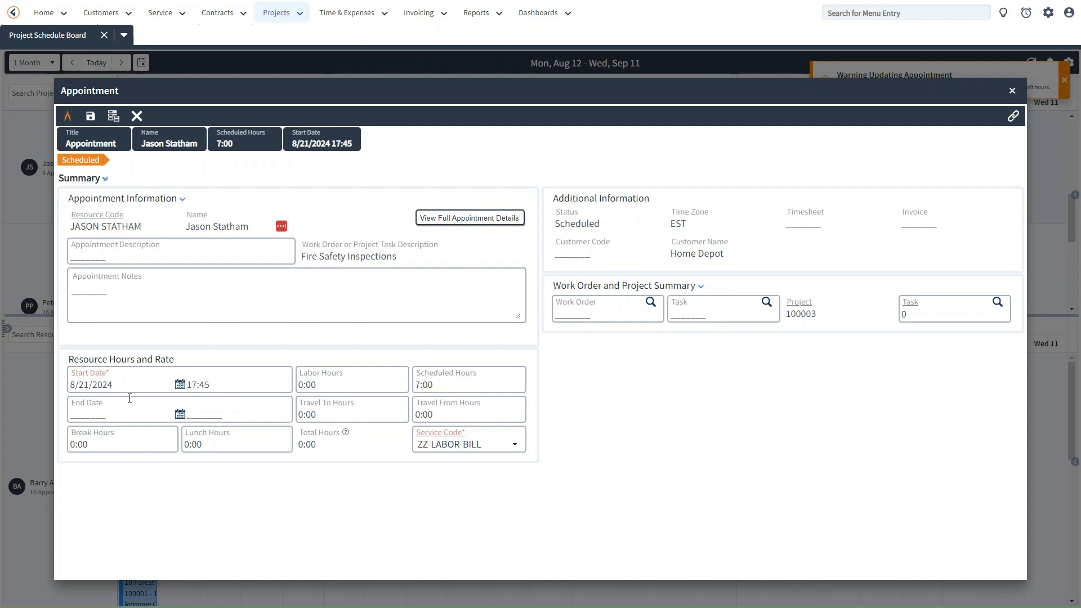
pyautogui.doubleClick(301, 385)
pyautogui.click(137, 117)
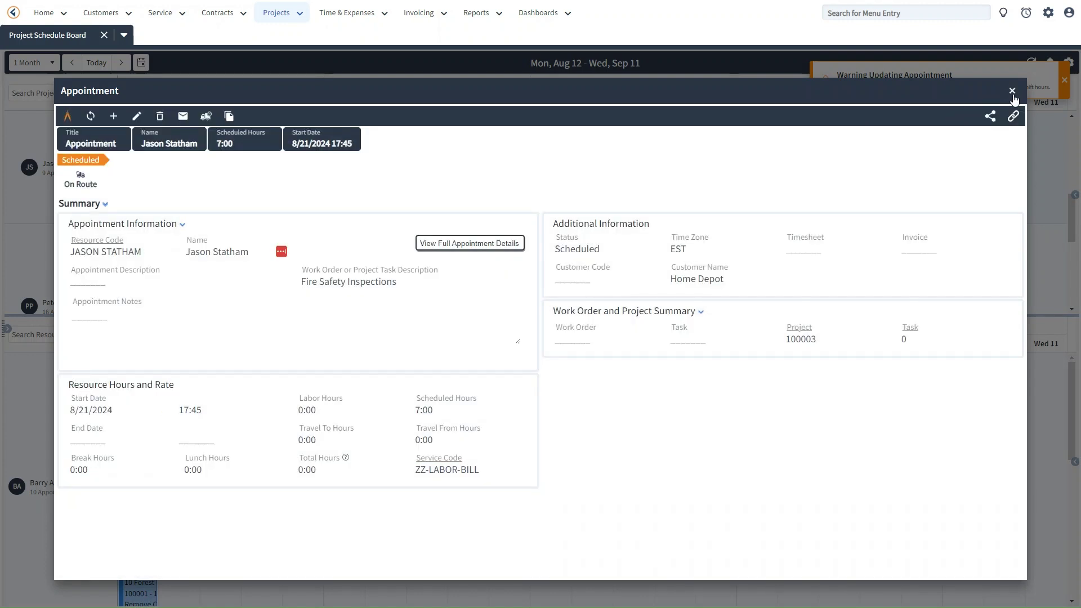
pyautogui.click(1012, 90)
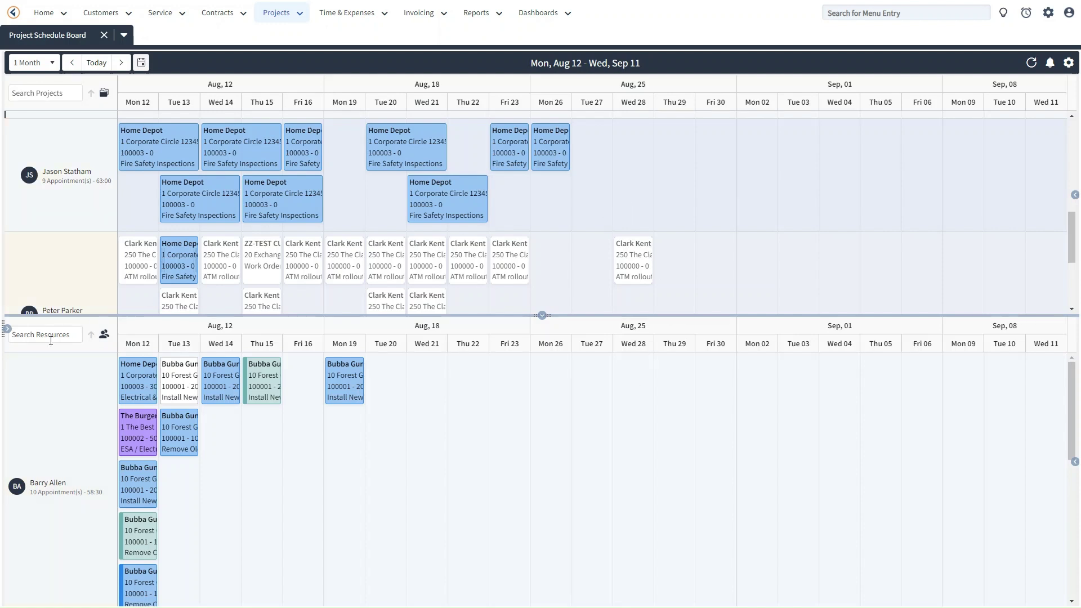
# - View the details of the resource assigned to the recurring Home Depot appointments, and view and close the project 100002 - New Construction record
pyautogui.moveTo(96, 224)
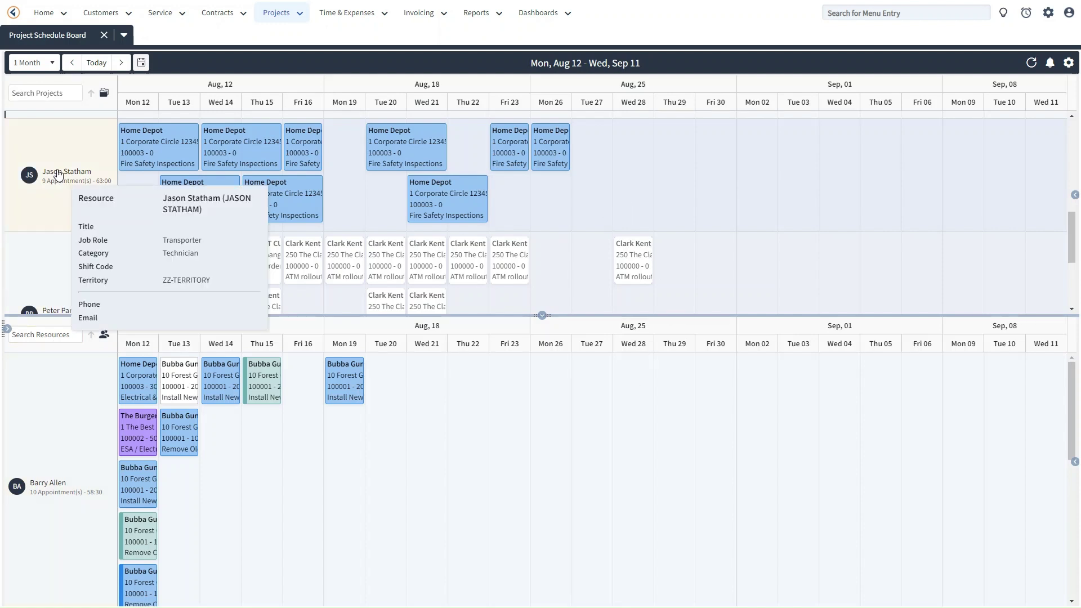
pyautogui.click(59, 172)
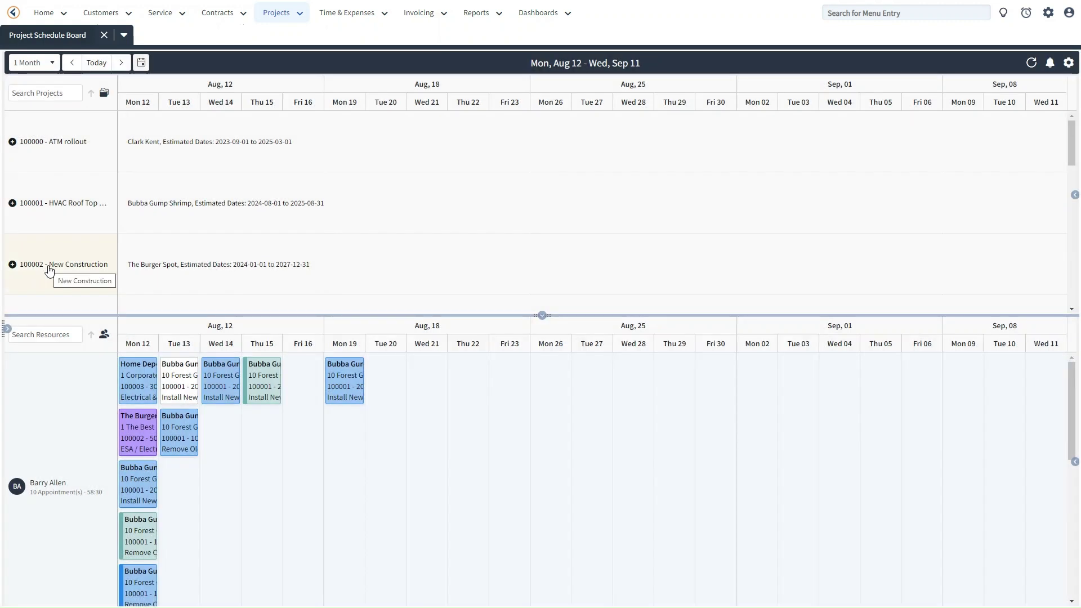
pyautogui.click(49, 267)
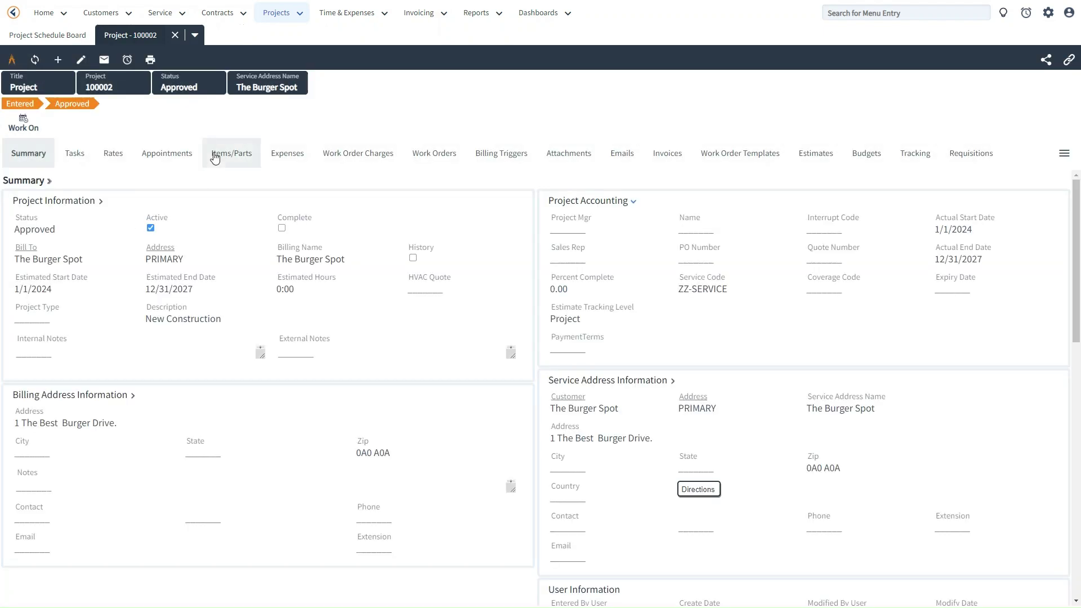
pyautogui.click(176, 35)
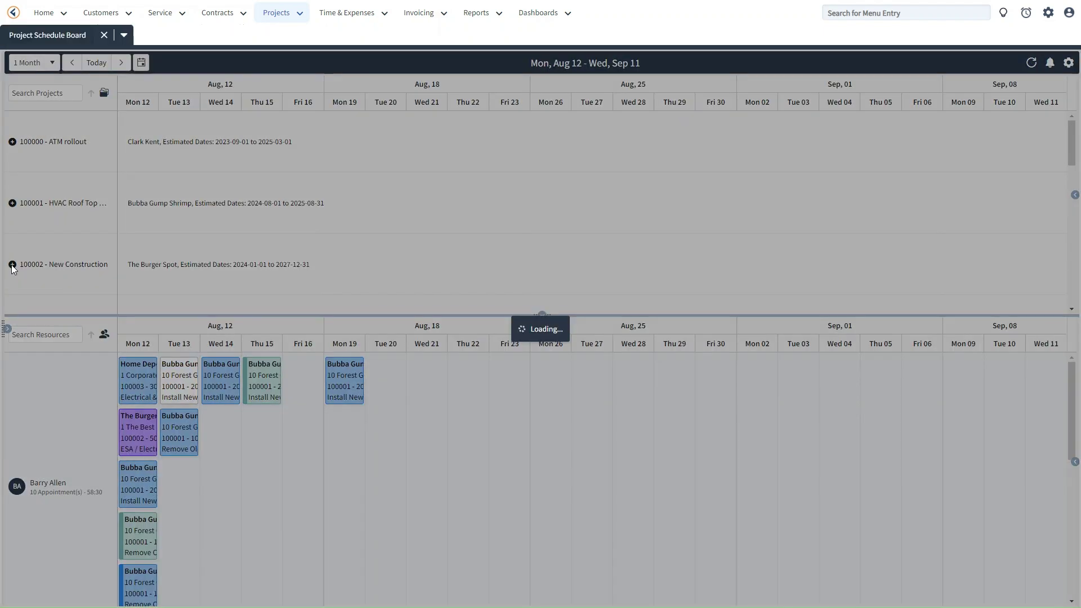
# - Open the record of task 100 - Fire Alarm Inspection under project 100003, view its summary and close it
pyautogui.scroll(-5, 25, 259)
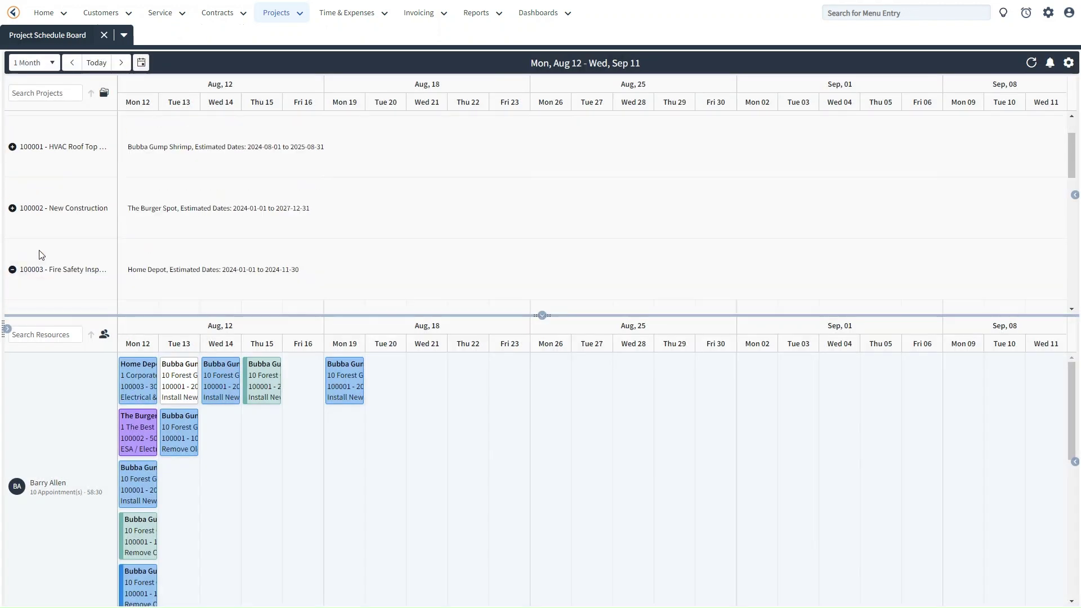
pyautogui.scroll(-5, 73, 261)
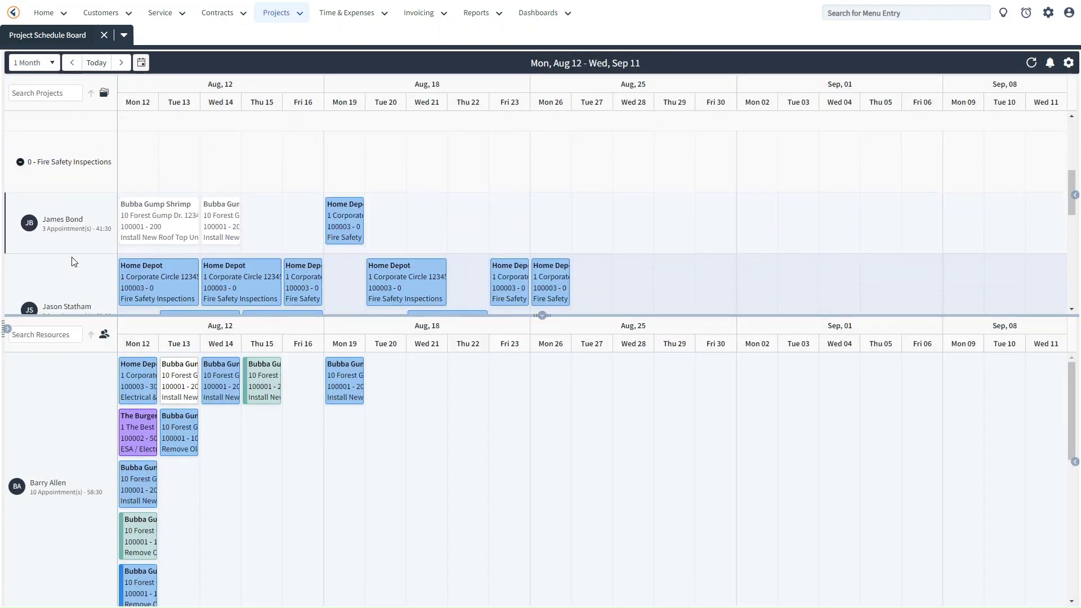
pyautogui.scroll(-1, 74, 260)
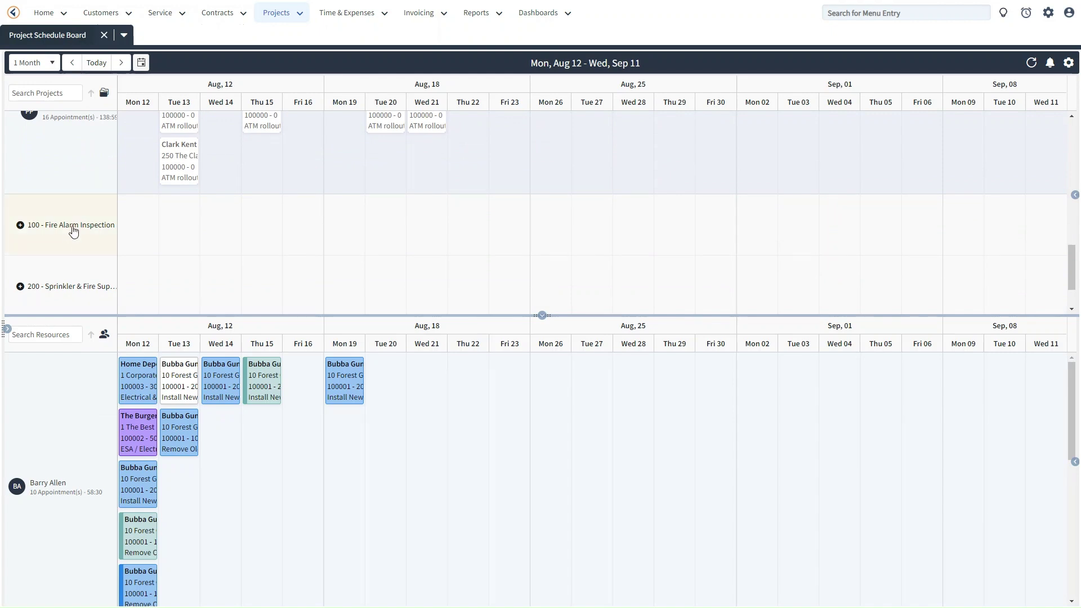
pyautogui.doubleClick(72, 226)
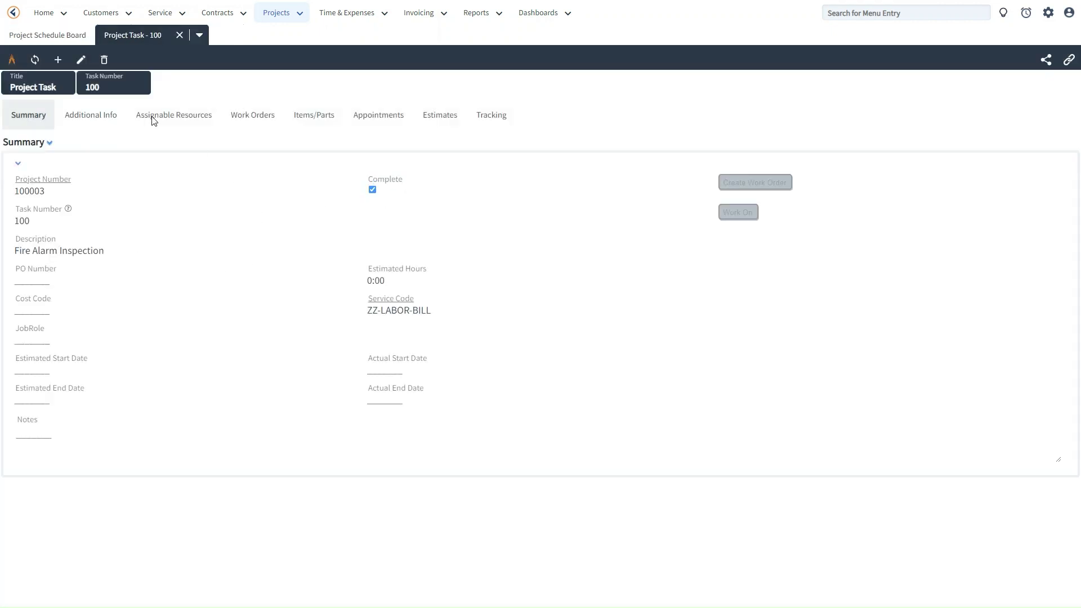
pyautogui.click(180, 35)
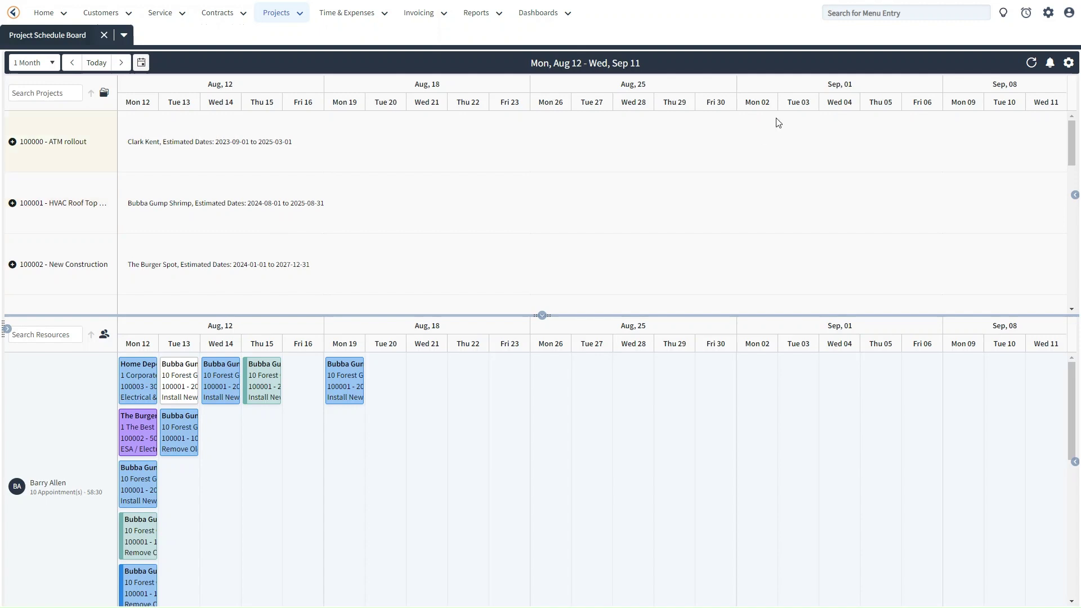
# - Refresh the schedule board and collapse the resource schedule so that only the project schedule is shown
pyautogui.click(1026, 63)
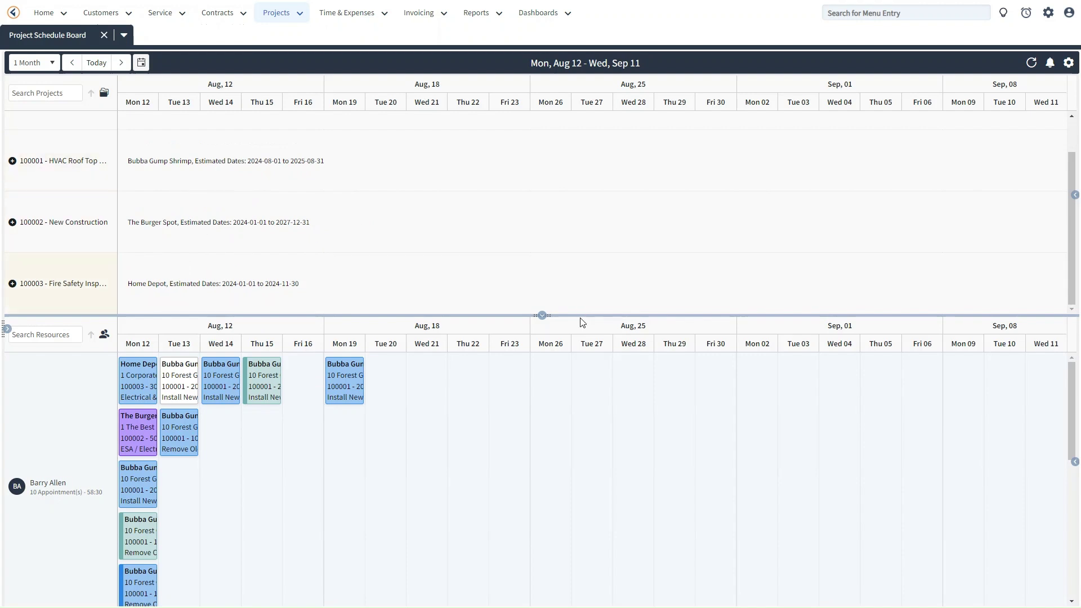
pyautogui.click(542, 316)
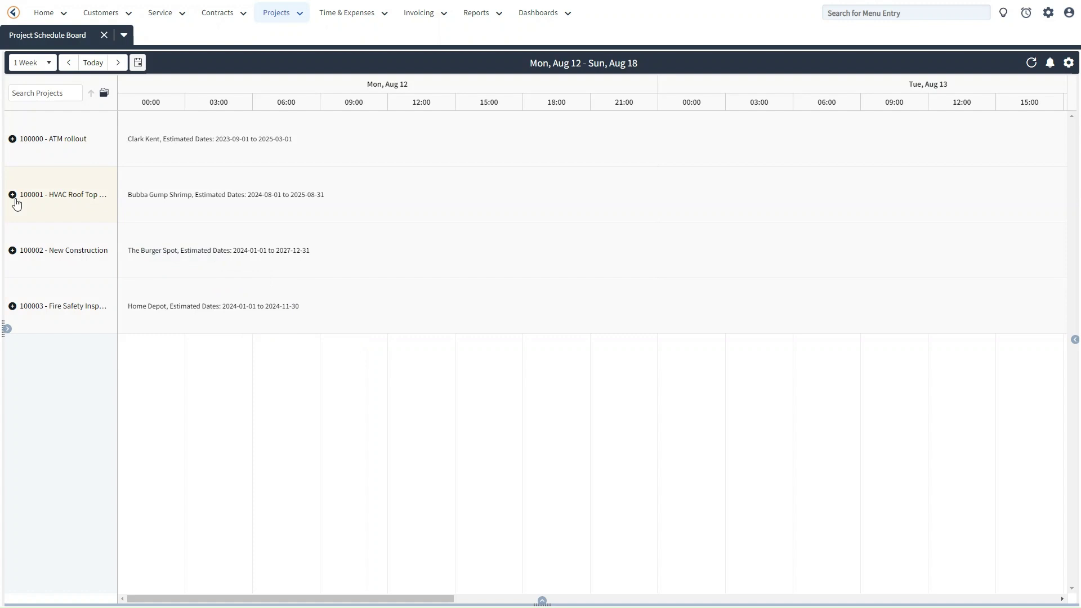
pyautogui.click(295, 16)
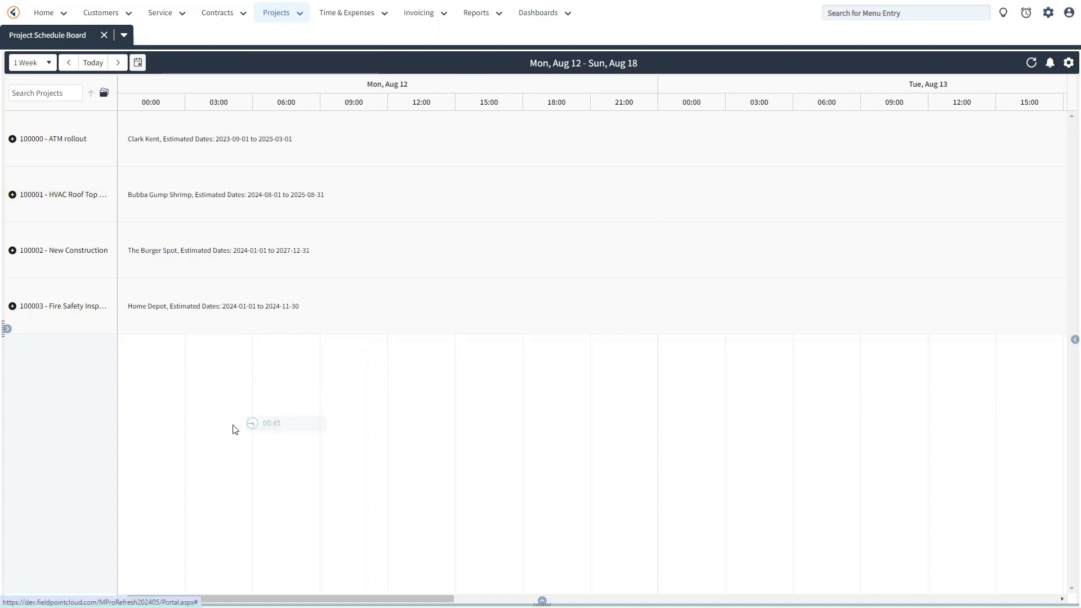
# - Create a work order of type ZZ-INSPECTION with a severity code from task 1 - Surveys & Permits under project 100001, and close the task
pyautogui.click(13, 196)
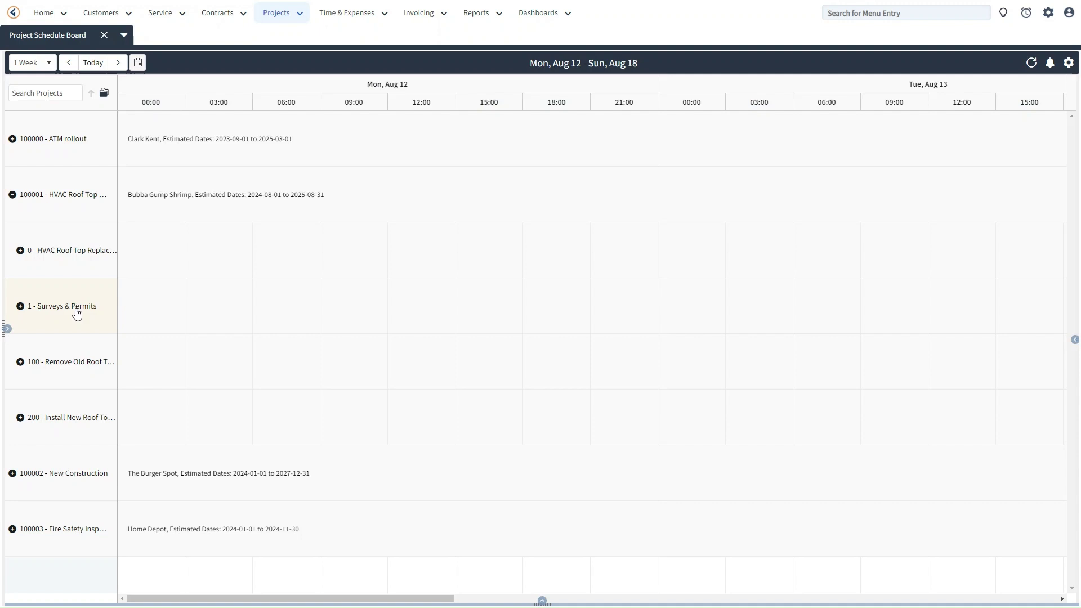
pyautogui.doubleClick(77, 310)
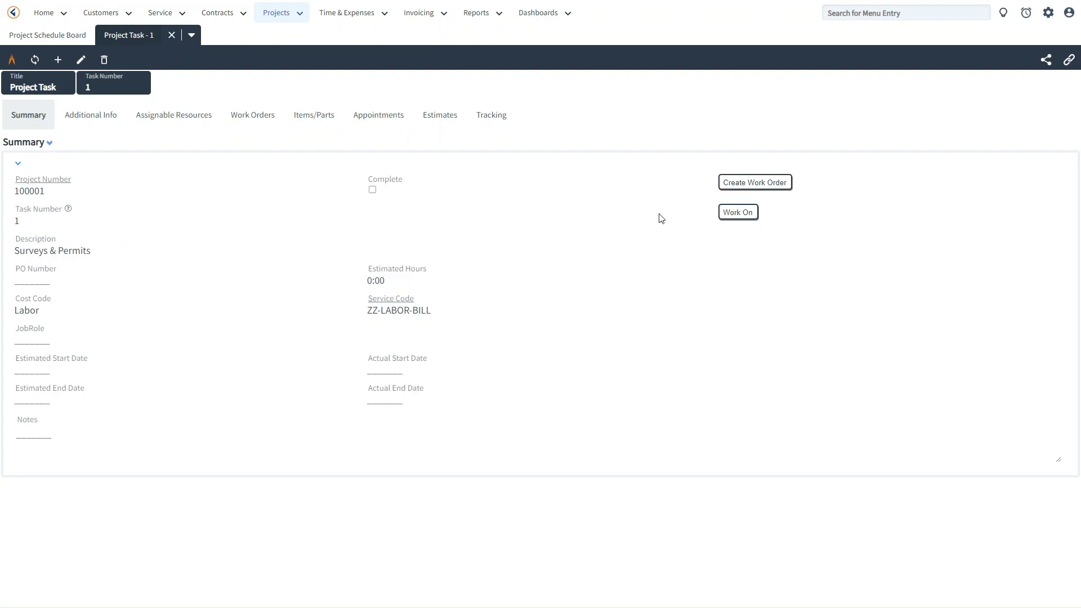
pyautogui.click(750, 190)
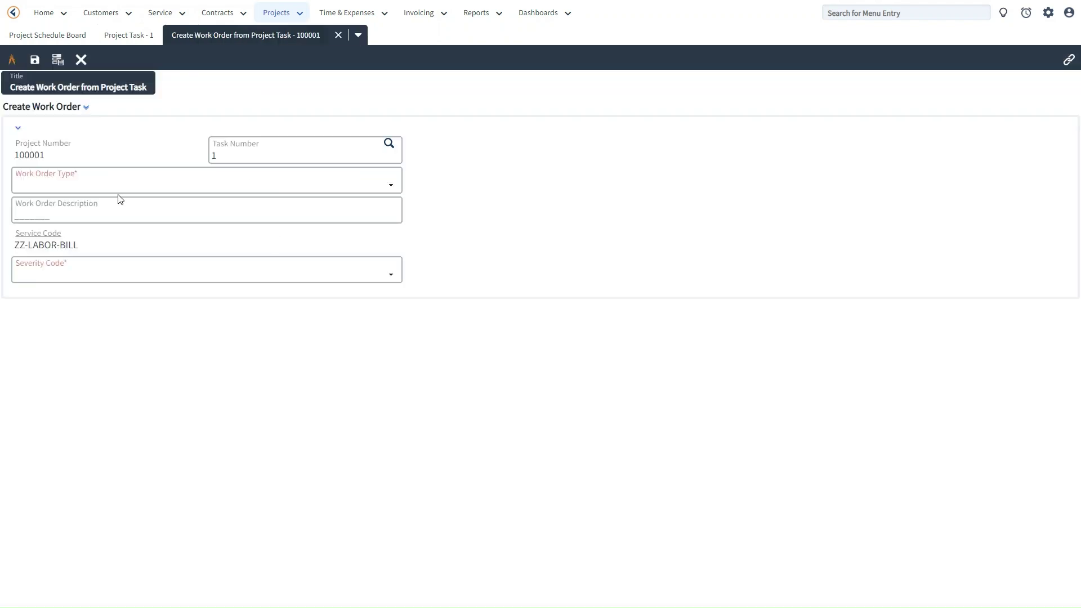
pyautogui.click(132, 184)
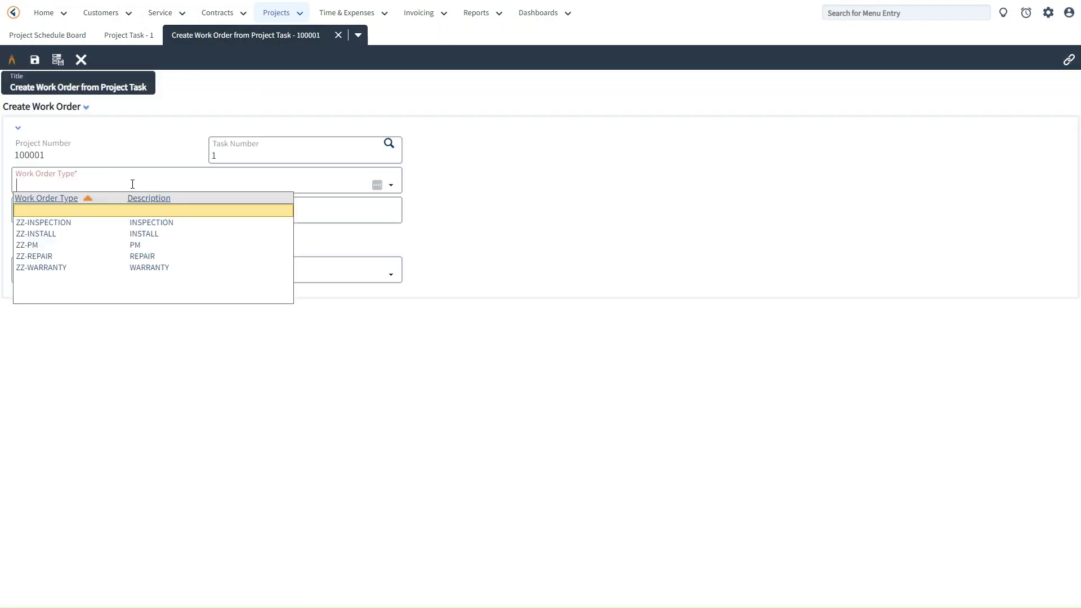
pyautogui.click(113, 220)
pyautogui.click(119, 278)
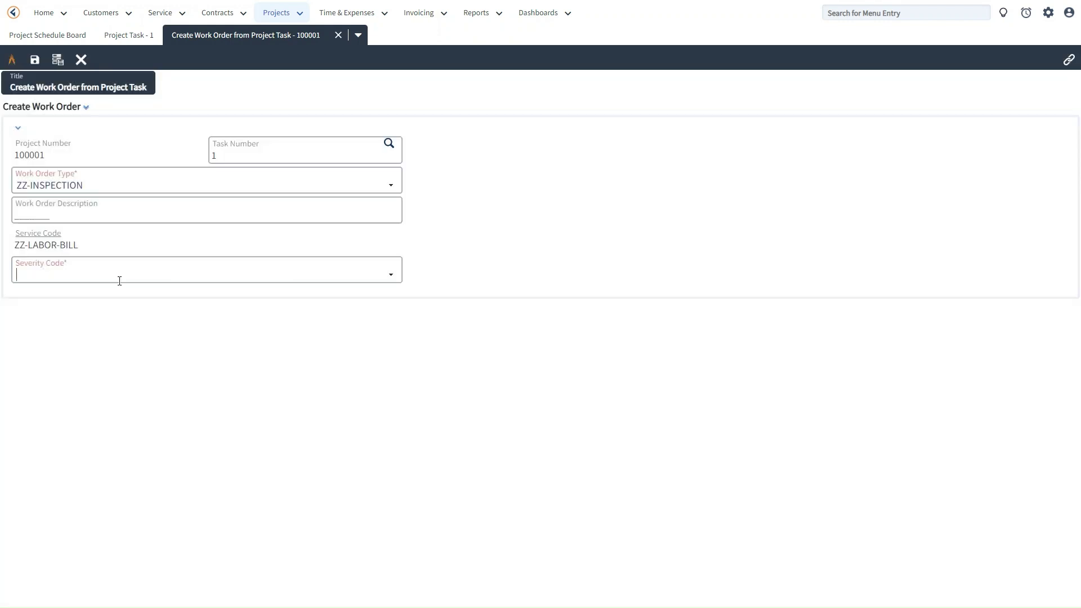
pyautogui.click(83, 326)
pyautogui.click(57, 60)
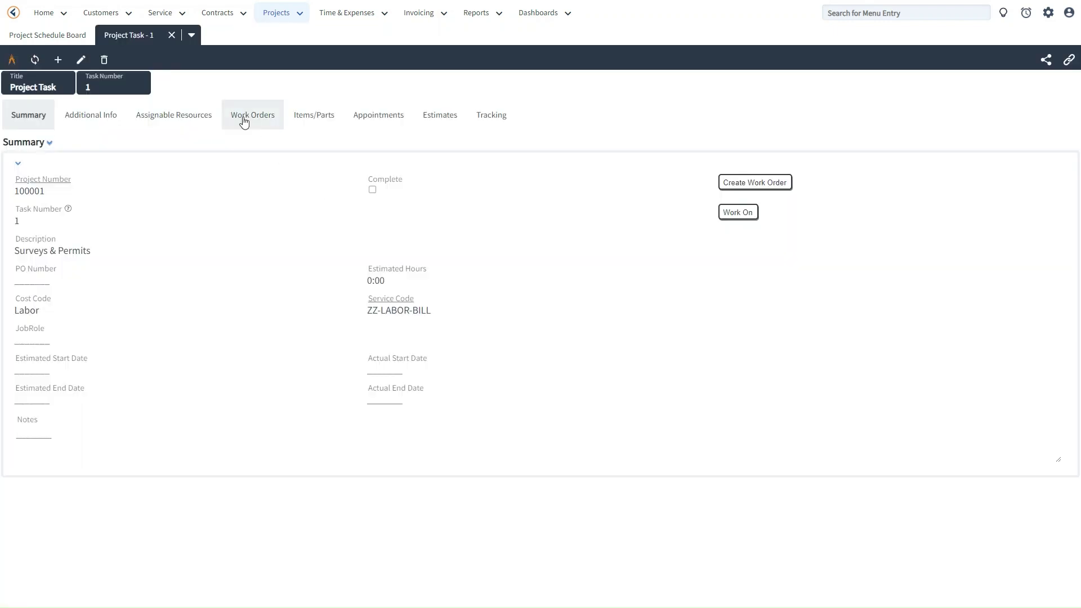
pyautogui.click(171, 34)
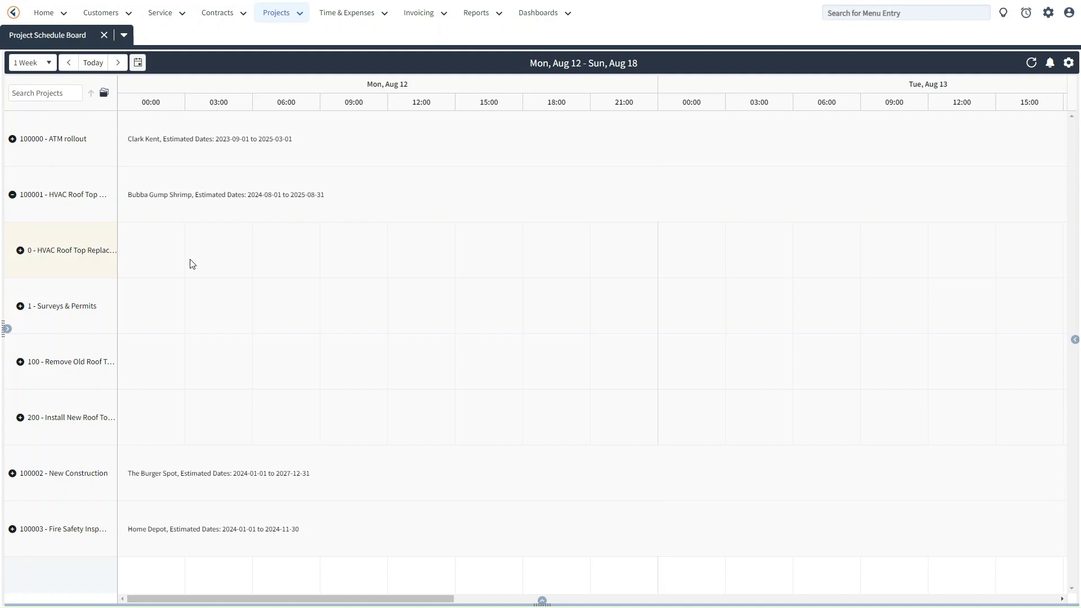
pyautogui.click(12, 195)
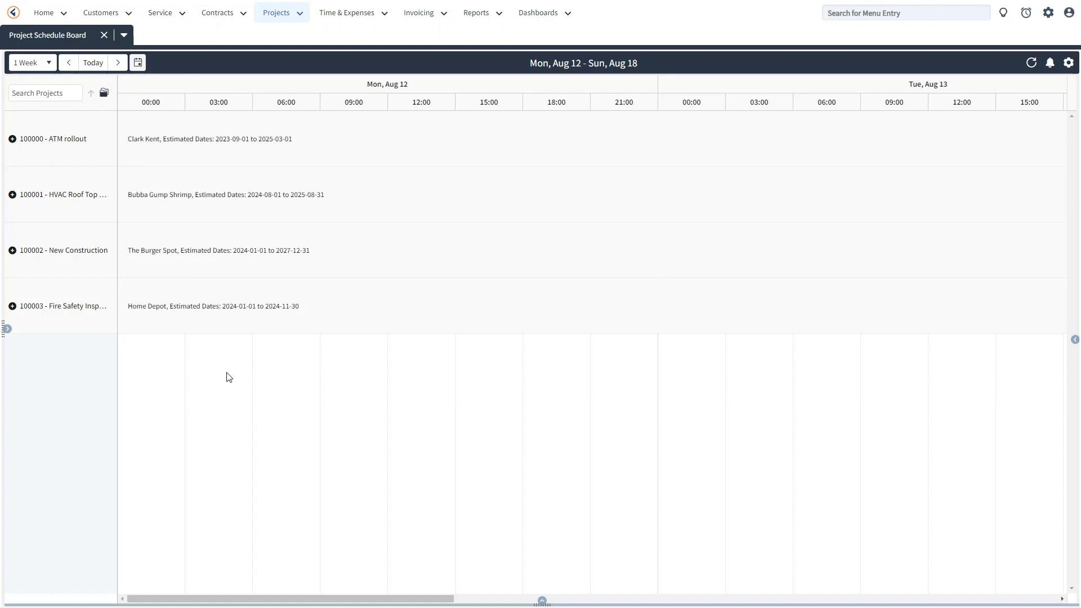
# - Show and widen the work order list, view all and scheduled work orders, and return to Unscheduled Work Orders
pyautogui.click(7, 332)
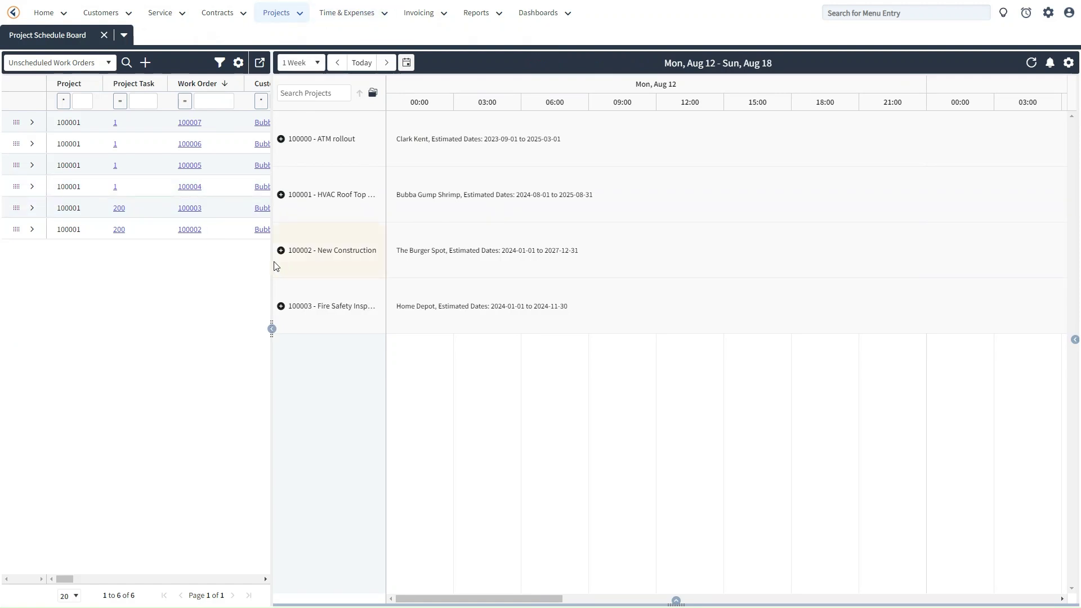
pyautogui.moveTo(274, 266); pyautogui.dragTo(495, 257)
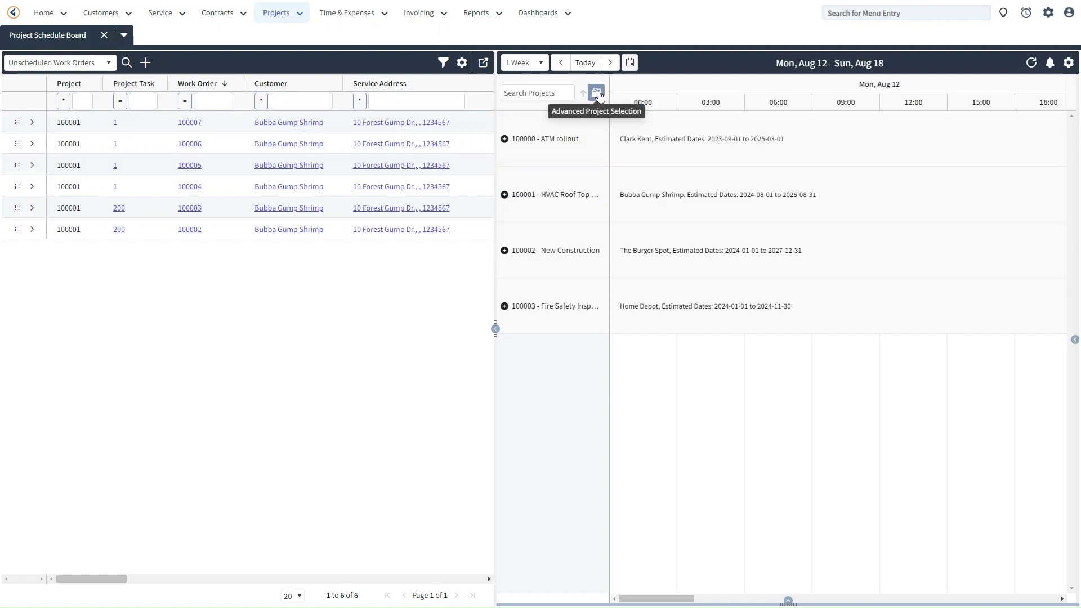
pyautogui.click(108, 66)
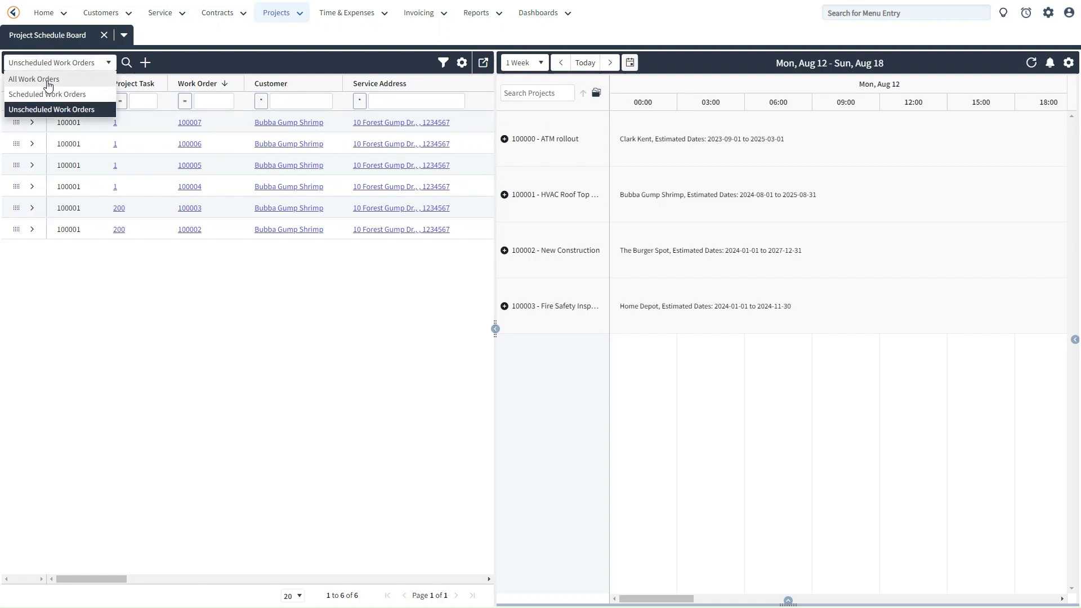
pyautogui.click(48, 82)
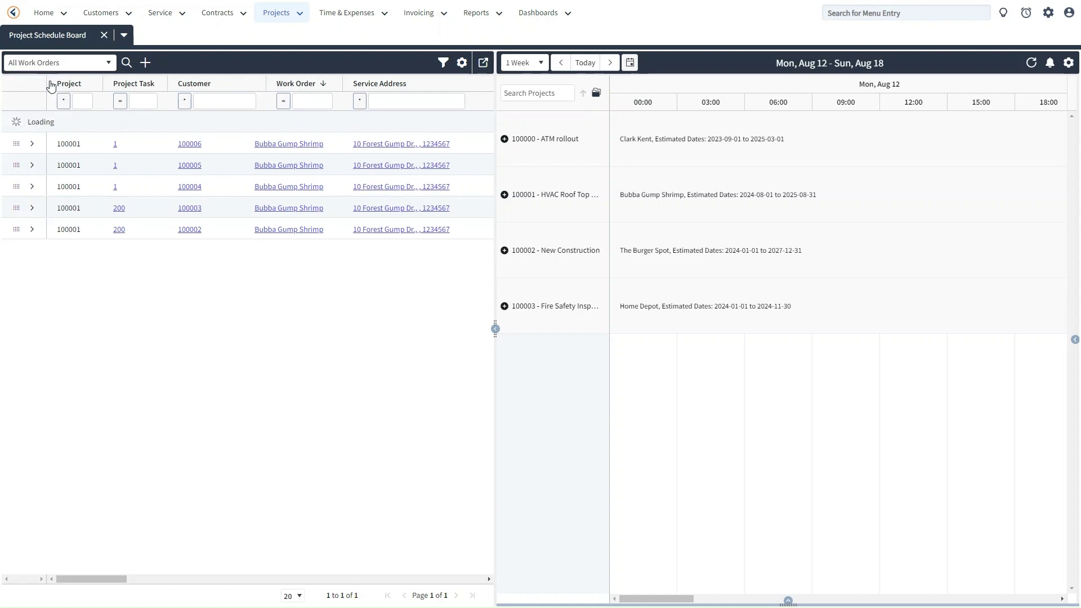
pyautogui.click(76, 68)
pyautogui.click(57, 93)
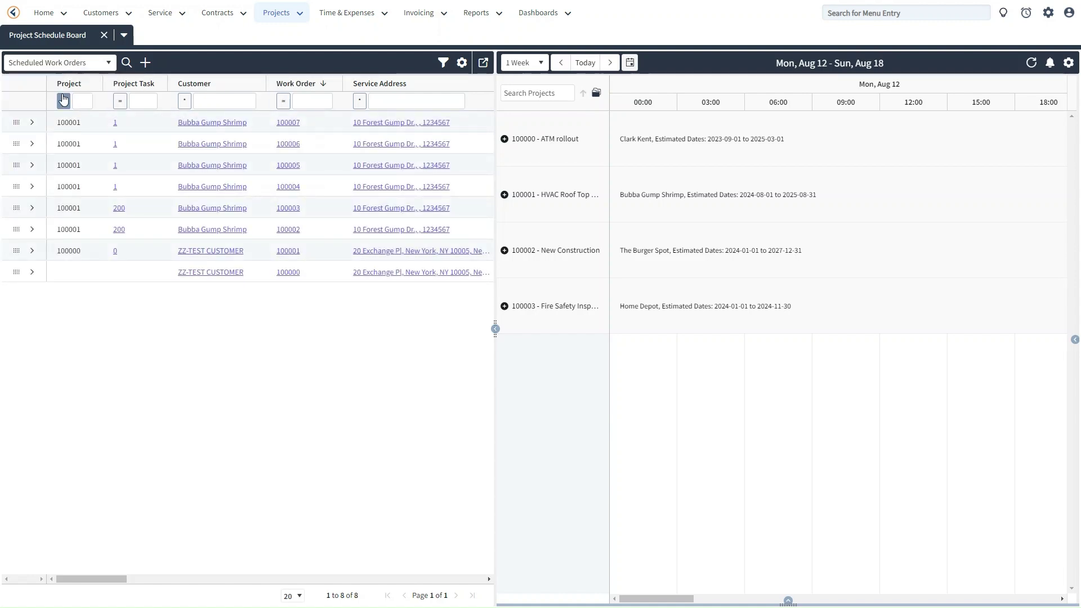
pyautogui.click(85, 63)
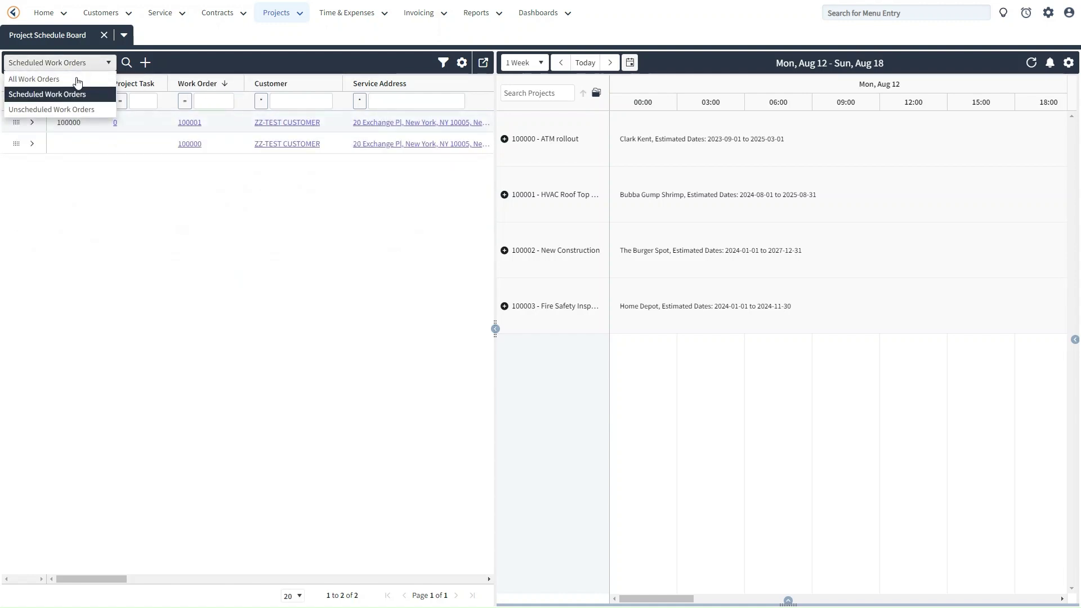
pyautogui.click(61, 109)
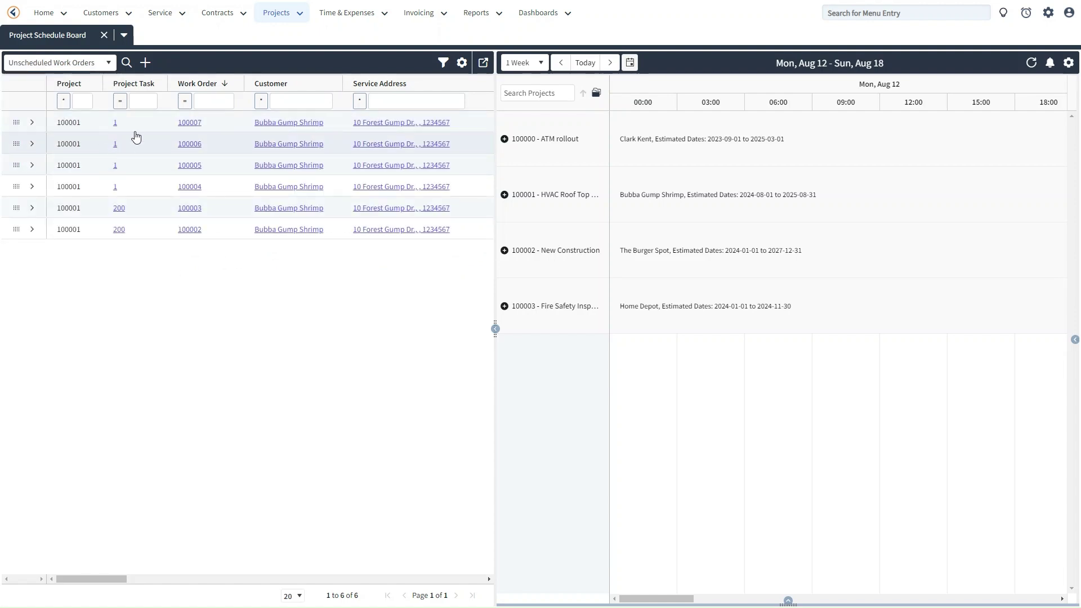
# - Examine the advanced filter conditions of the unscheduled work orders and the expanded details of the New Install Unit#1 work order
pyautogui.click(443, 63)
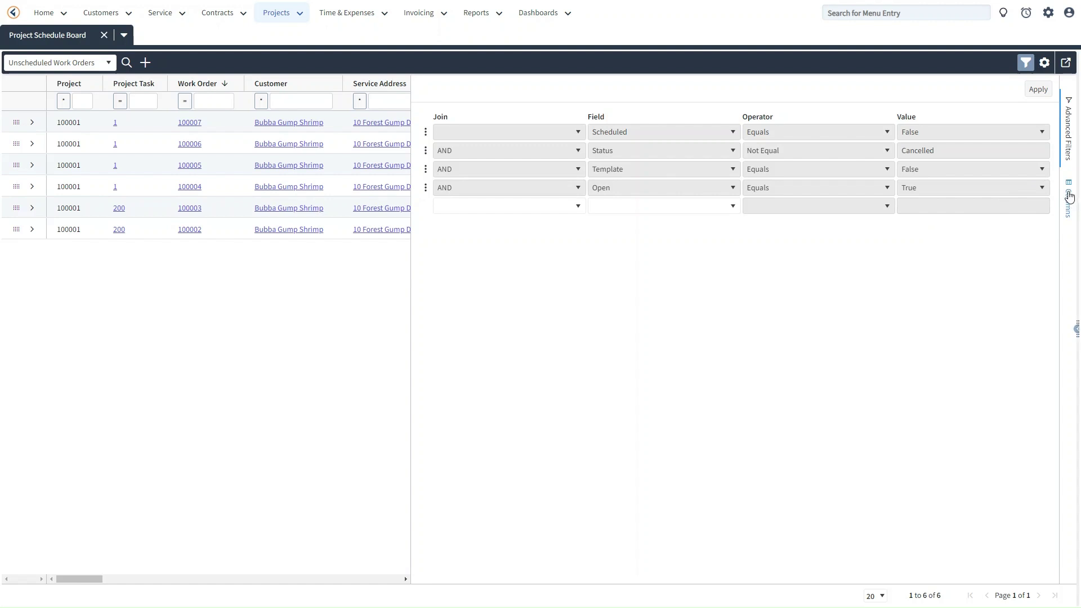
pyautogui.click(1025, 62)
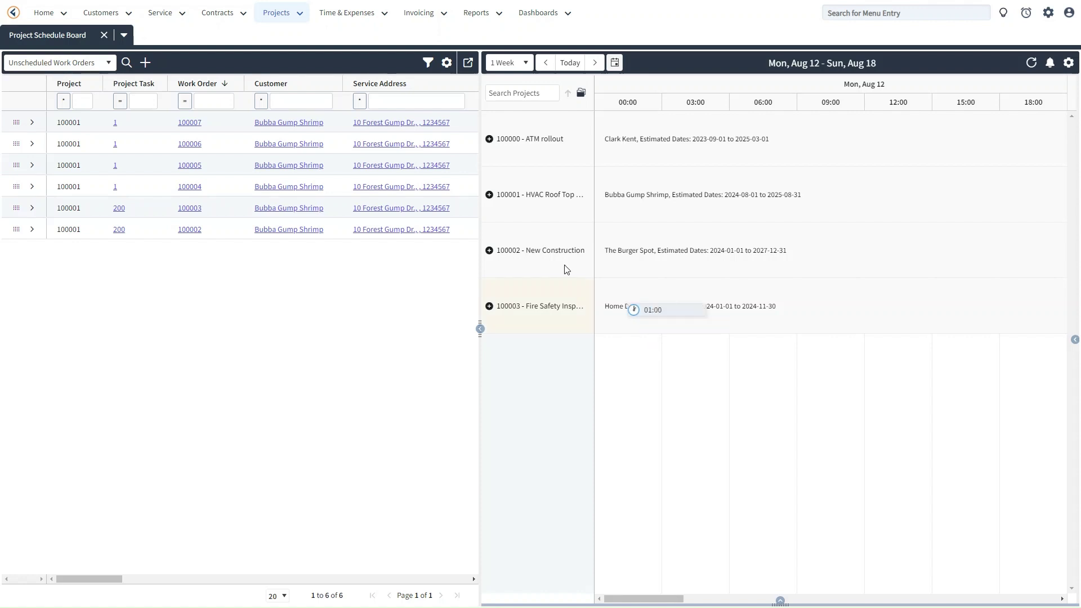
pyautogui.click(32, 230)
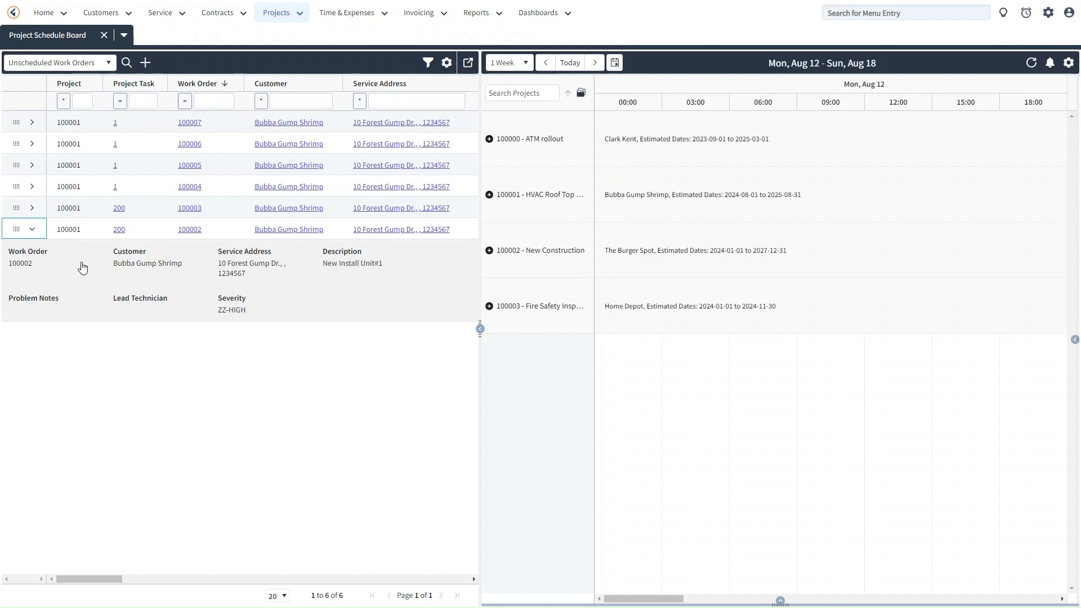
pyautogui.click(32, 232)
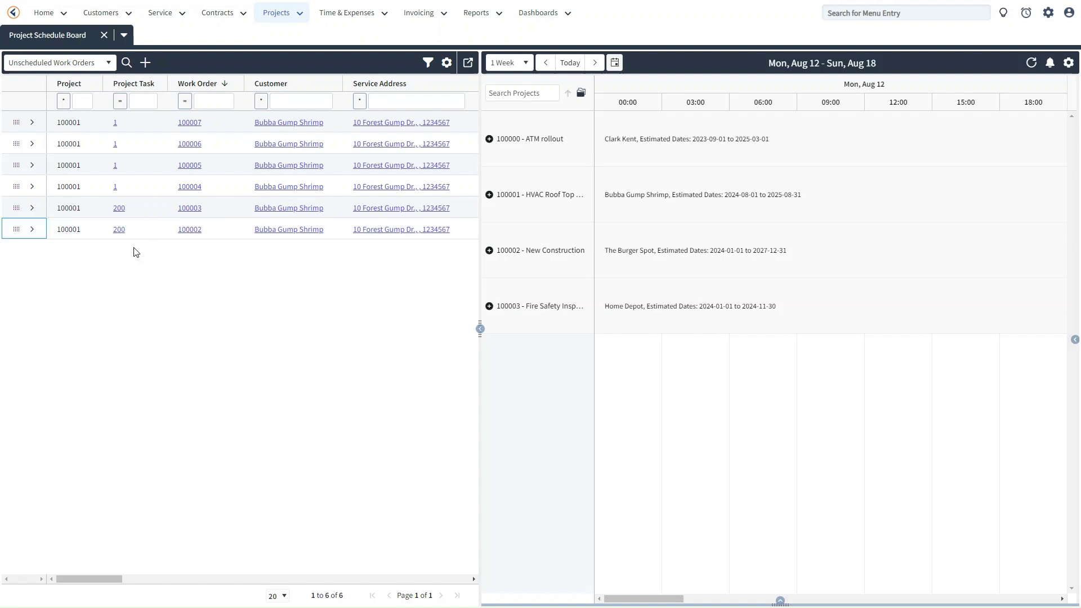
# - Schedule the New Install Unit#1 work order for the first resource under task 200 of project 100001, at about 06:00 on Mon, Aug 12
pyautogui.click(77, 237)
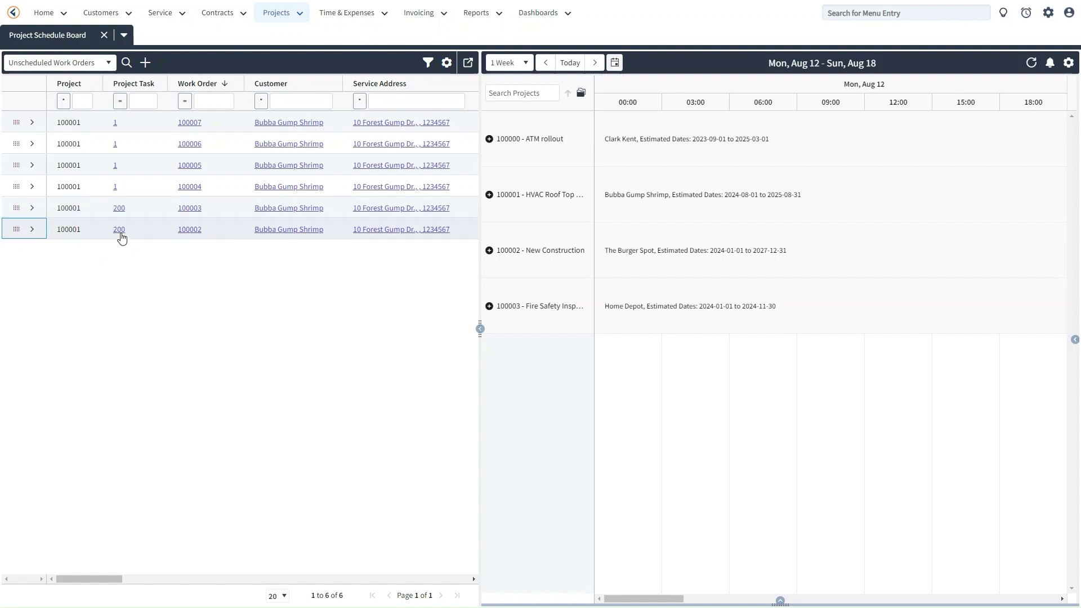
pyautogui.click(489, 195)
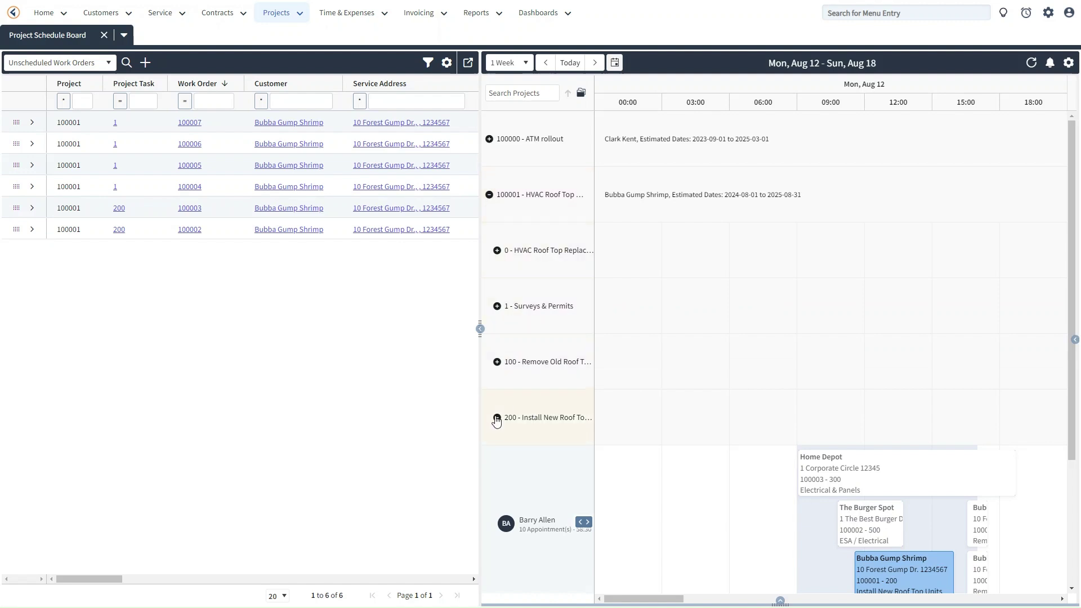
pyautogui.scroll(-2, 496, 423)
pyautogui.moveTo(22, 231); pyautogui.dragTo(725, 380)
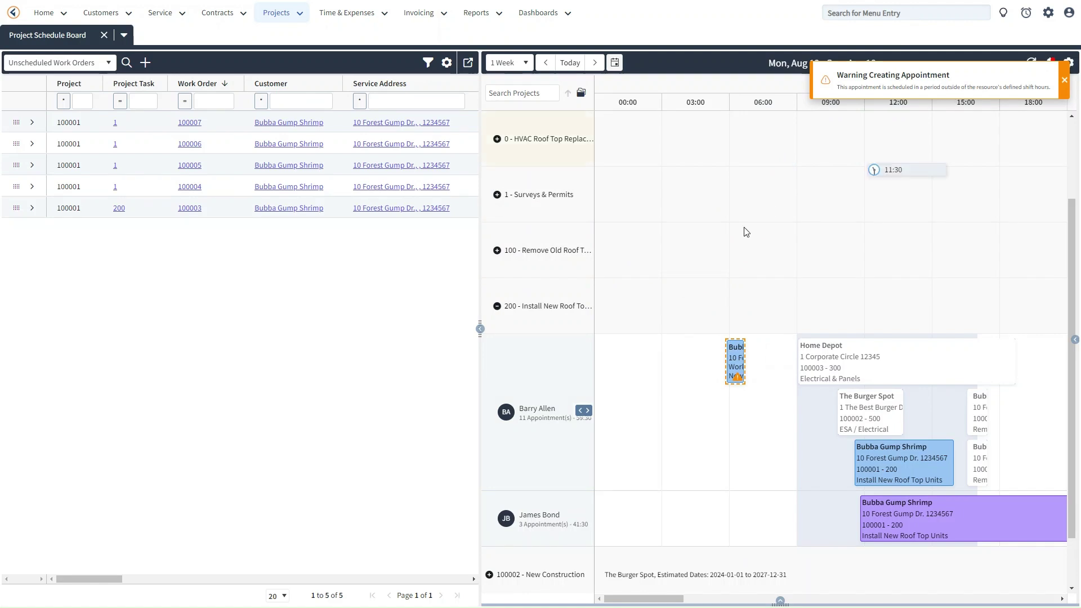
pyautogui.moveTo(744, 358)
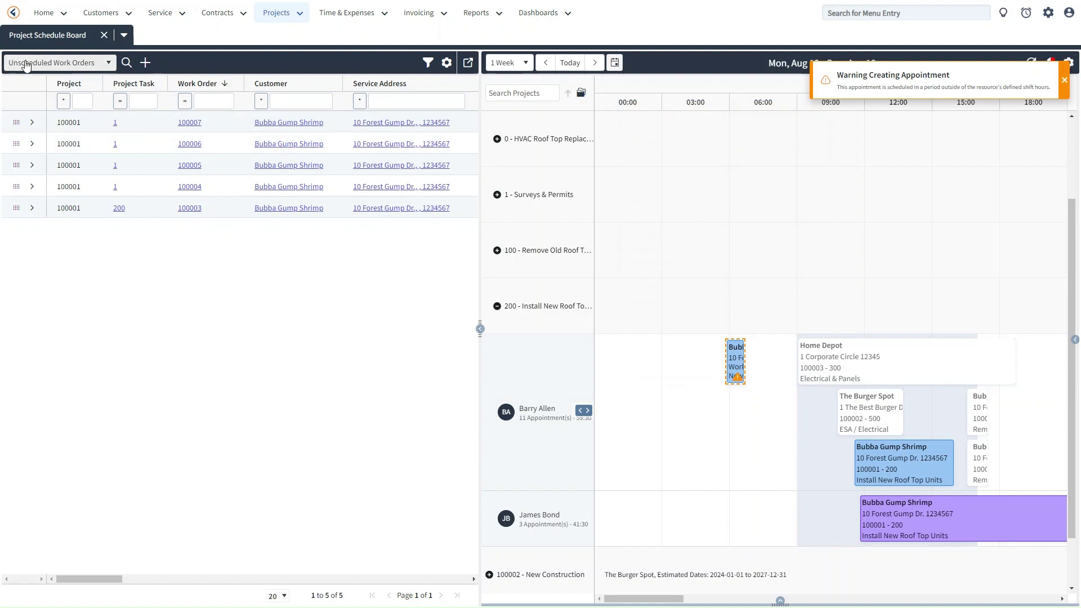
# - Filter the unscheduled work orders by project number and task 200, and search the project schedule for 100001
pyautogui.click(82, 101)
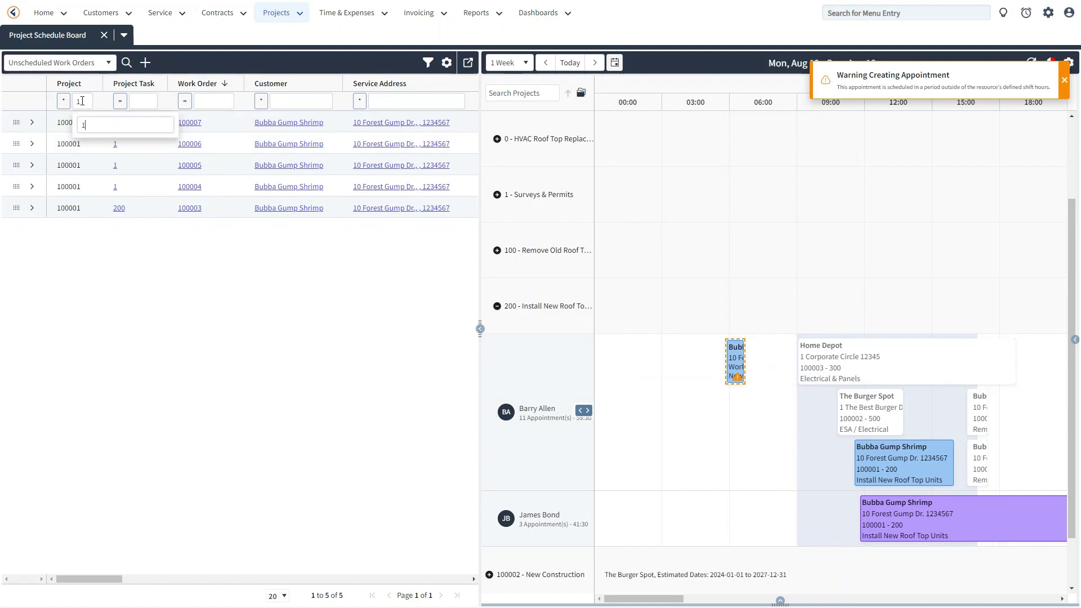
pyautogui.press('Return')
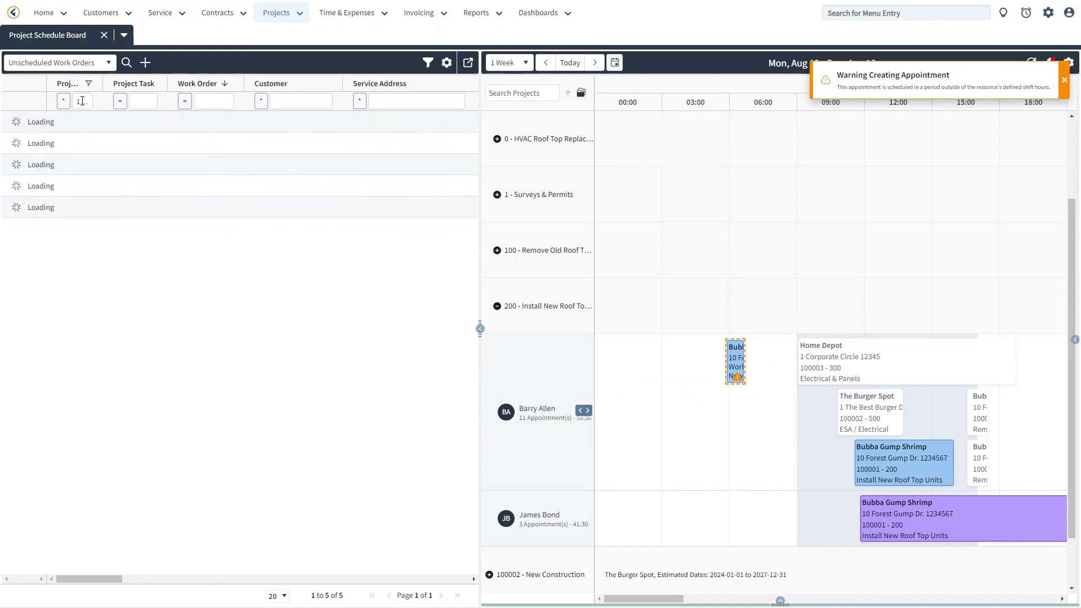
pyautogui.click(149, 101)
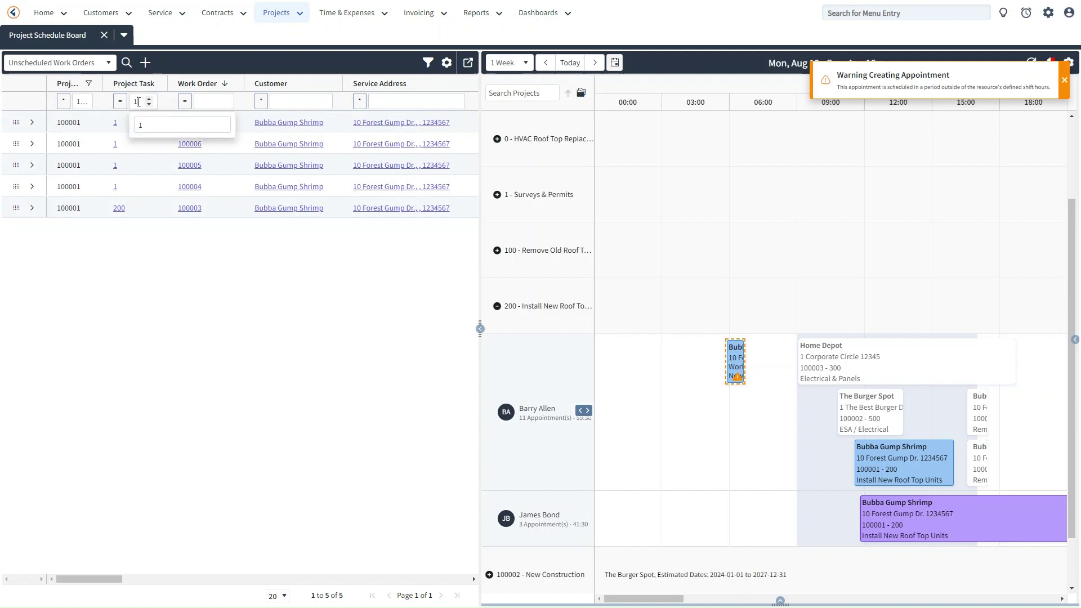
pyautogui.write('200')
pyautogui.press('Return')
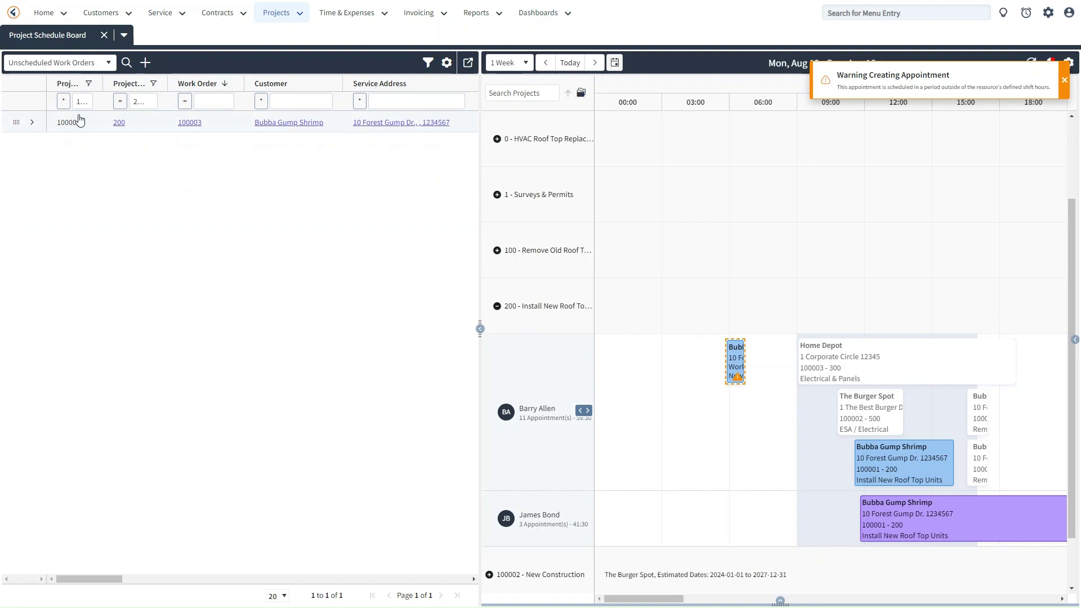
pyautogui.click(518, 94)
pyautogui.write('100001')
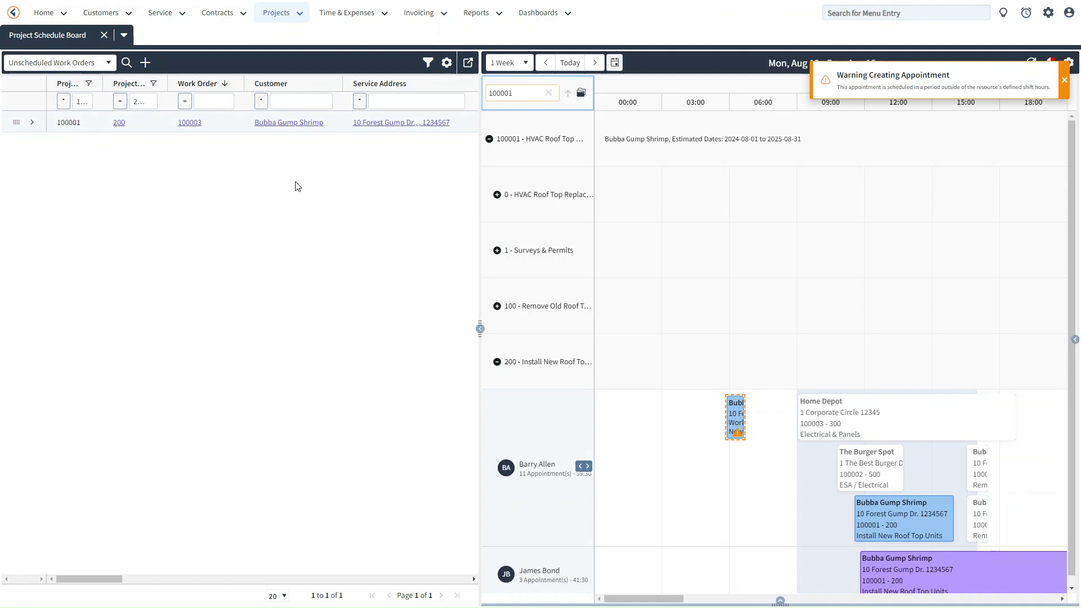
# - Pop the work order list out beside the schedule and schedule its task 200 work order for the first resource at about 07:30 on Aug 12
pyautogui.click(469, 64)
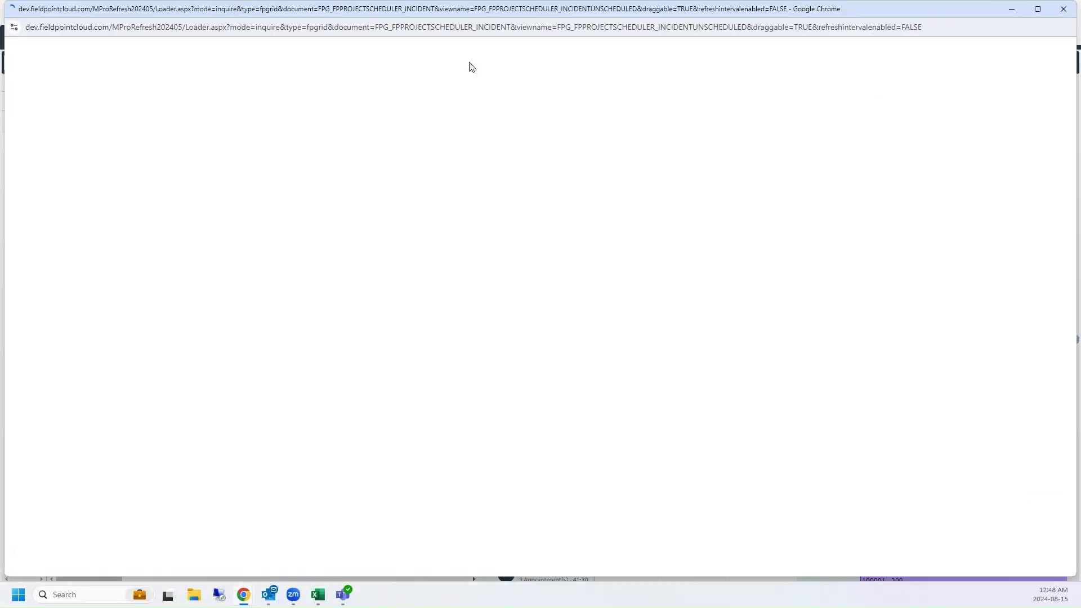
pyautogui.moveTo(445, 13); pyautogui.dragTo(677, 228)
pyautogui.moveTo(483, 225); pyautogui.dragTo(783, 172)
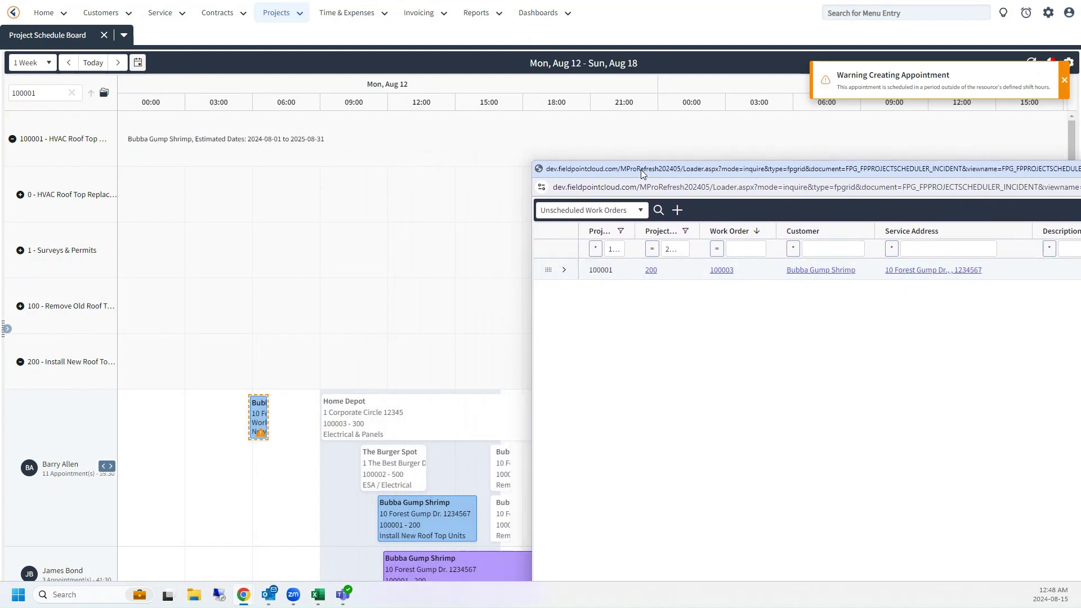
pyautogui.moveTo(642, 168); pyautogui.dragTo(725, 172)
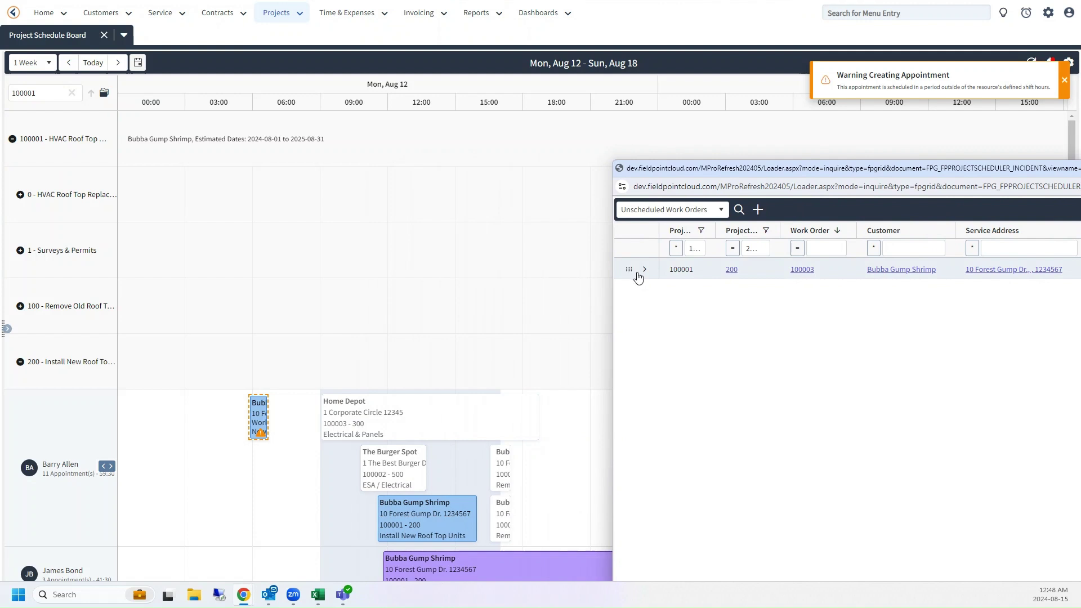
pyautogui.moveTo(633, 272); pyautogui.dragTo(286, 464)
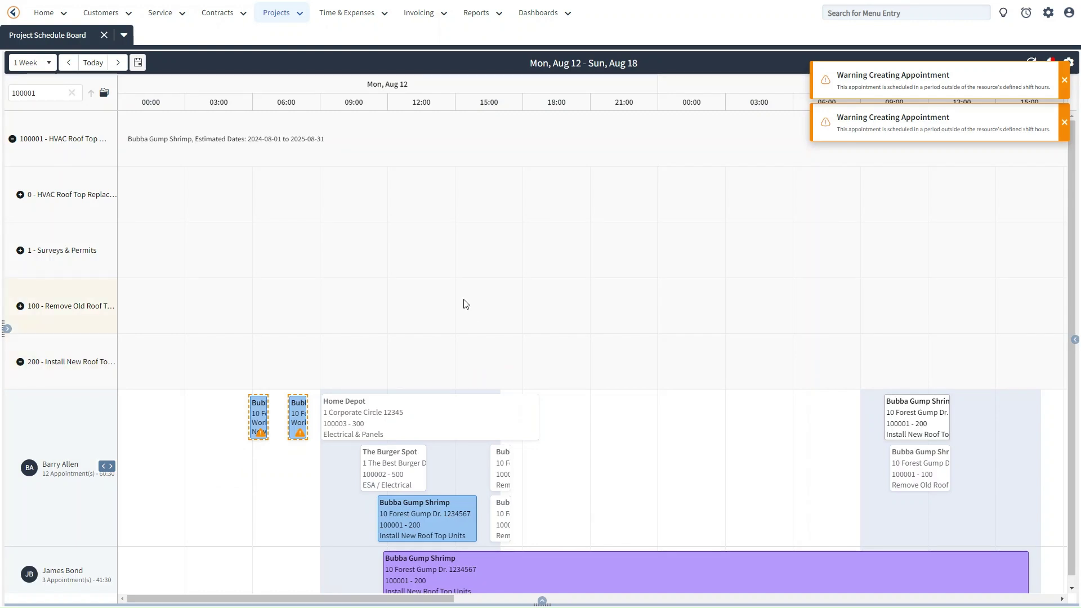
# - Bring the separate work order window back into view and close it to dock the list on the schedule board again
pyautogui.hotkey('alt', 'Tab')
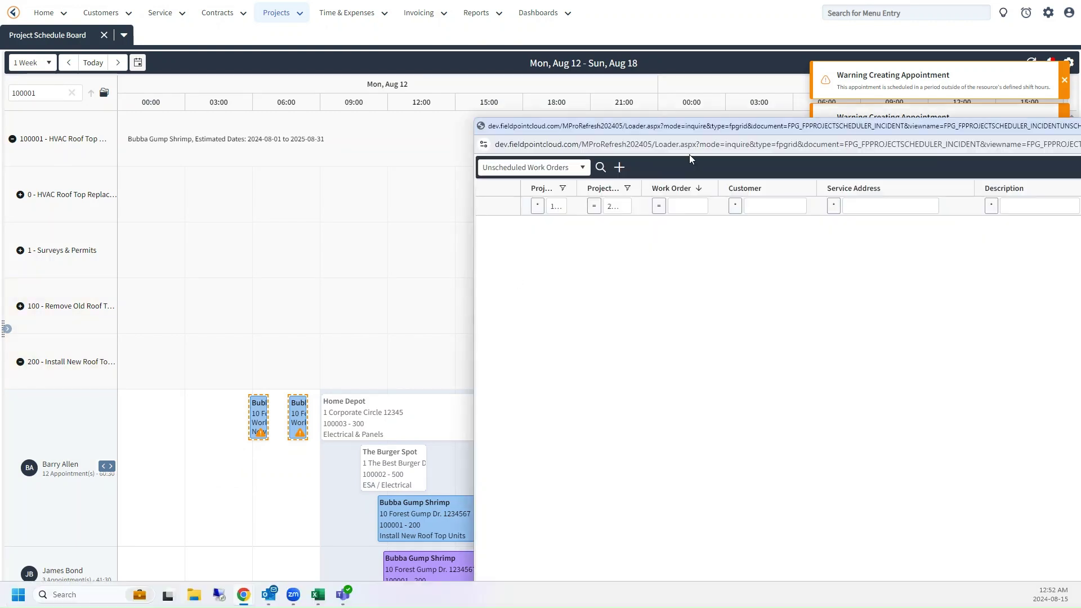
pyautogui.moveTo(753, 132); pyautogui.dragTo(242, 142)
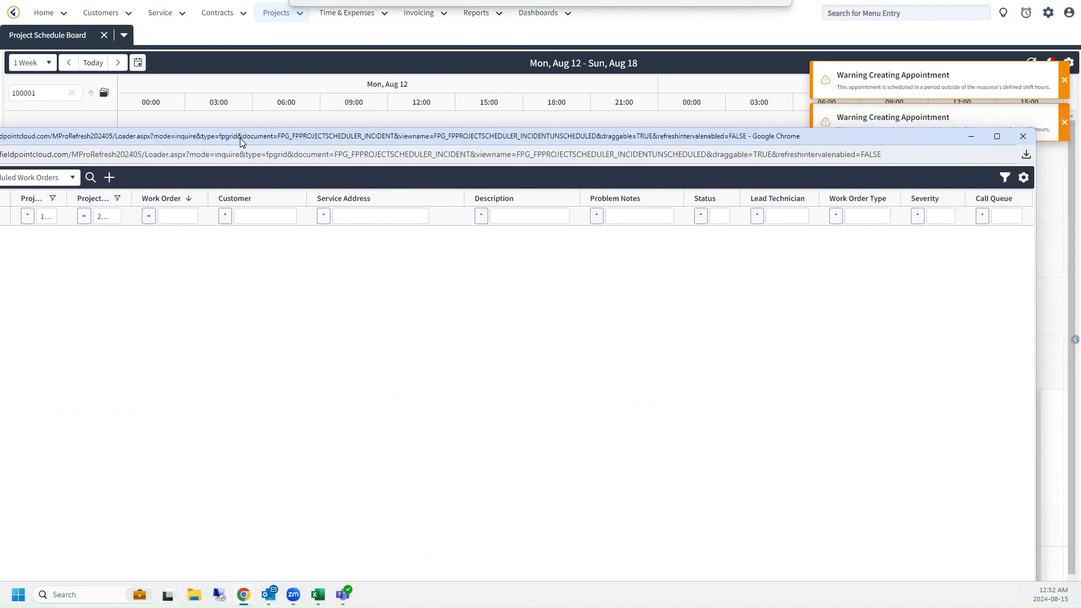
pyautogui.click(1024, 139)
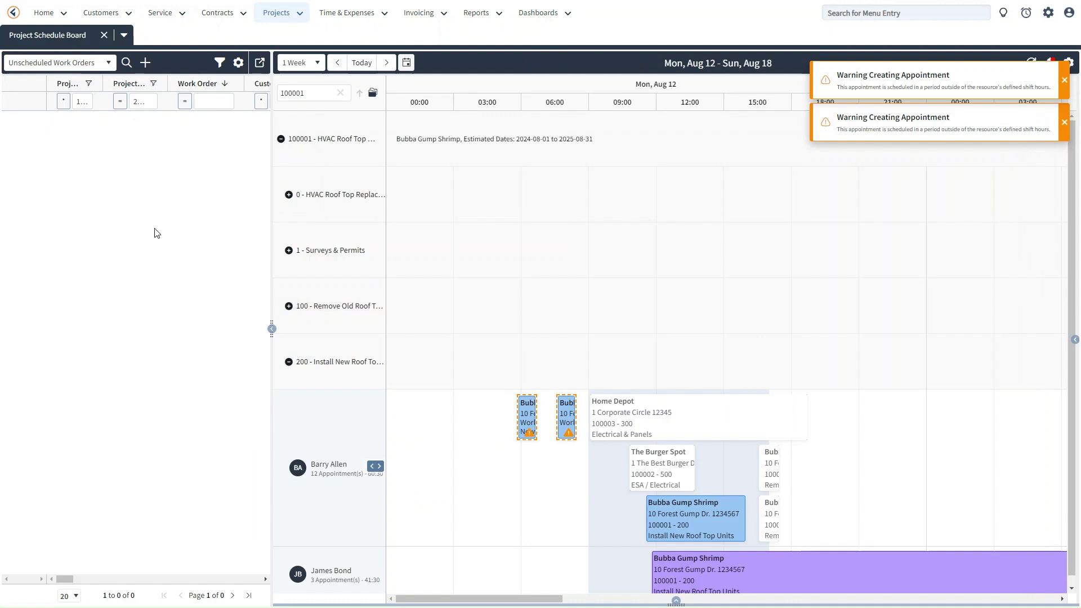
# - Collapse the unscheduled work order list and dismiss both appointment creation warnings
pyautogui.click(272, 329)
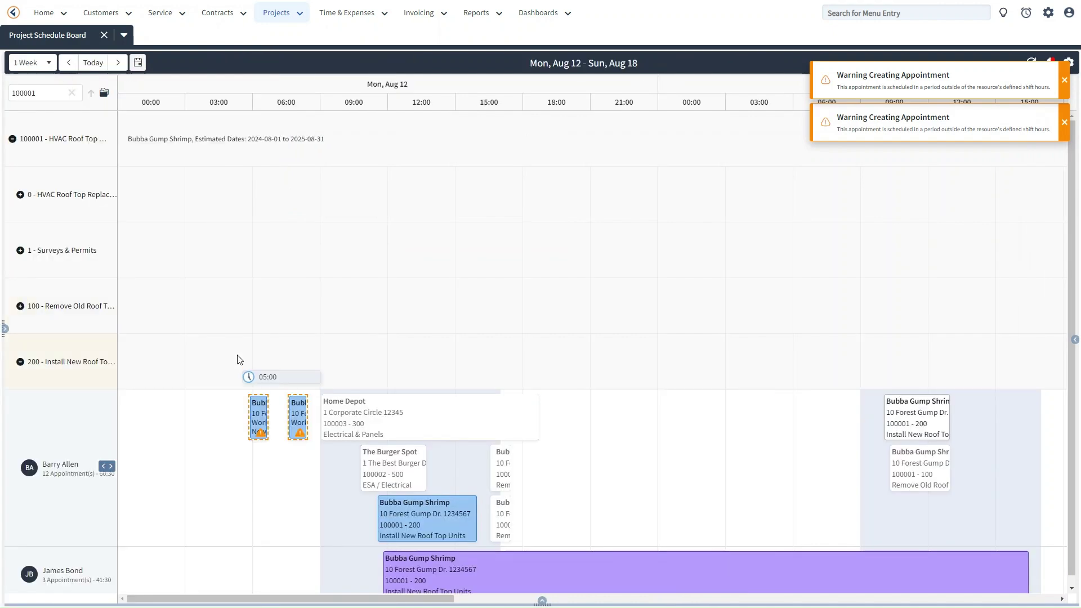
pyautogui.click(1064, 122)
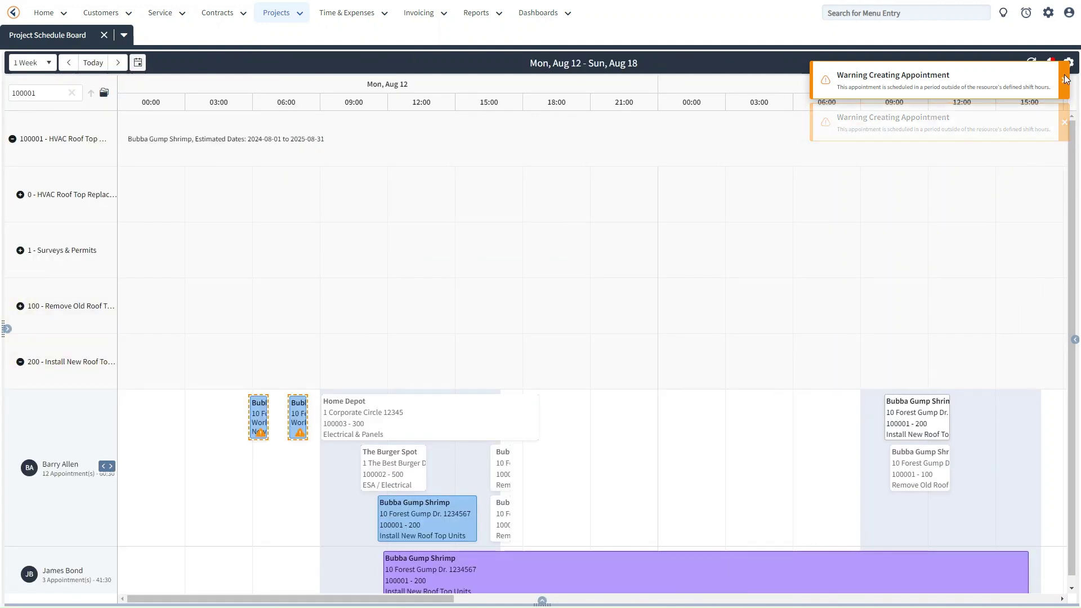
pyautogui.click(1063, 86)
# - Refresh the schedule board, ignoring the unresolved warnings, and expand project 100001 down to the resources of task 1 - Surveys & Permits
pyautogui.click(1031, 62)
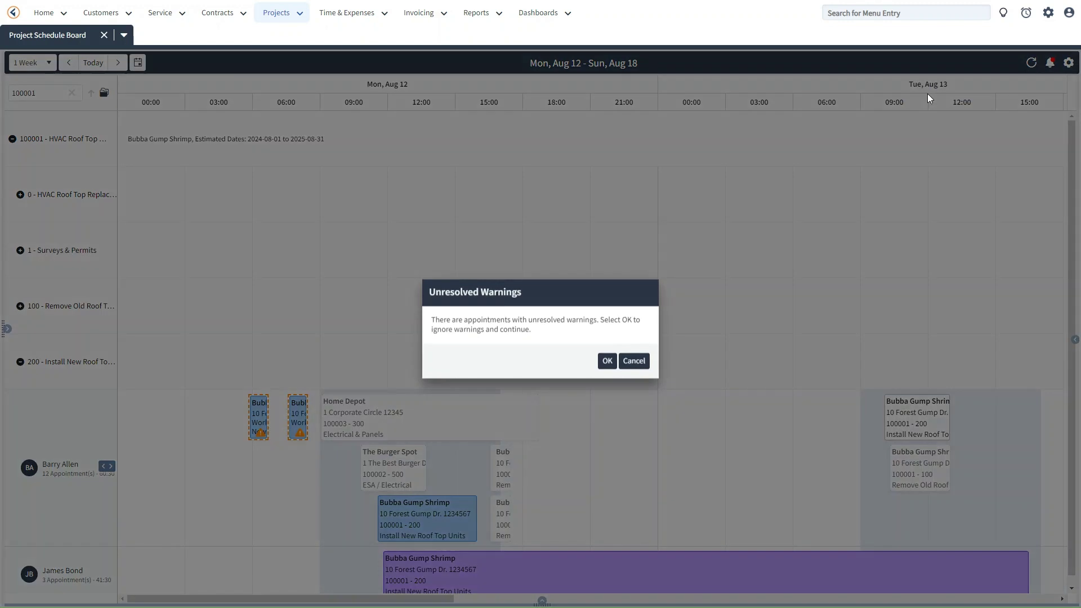
pyautogui.click(606, 363)
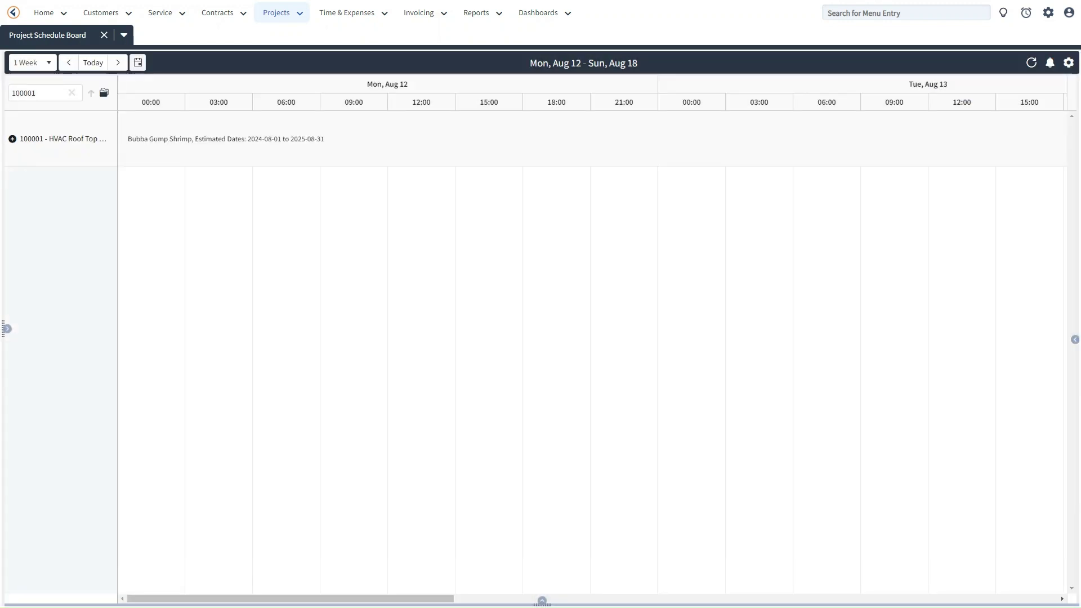
pyautogui.click(12, 140)
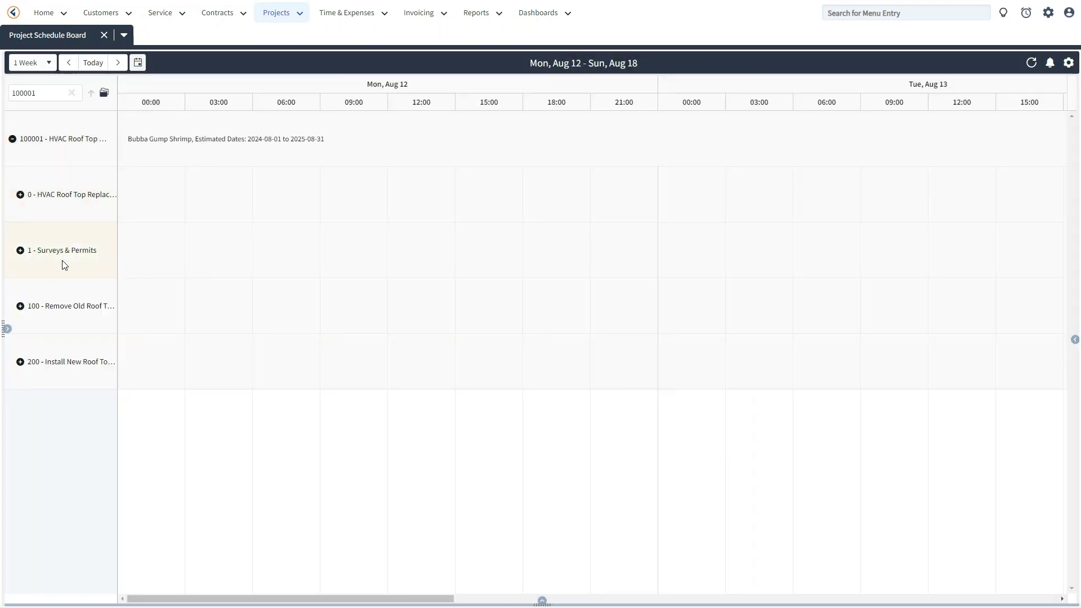
pyautogui.click(19, 251)
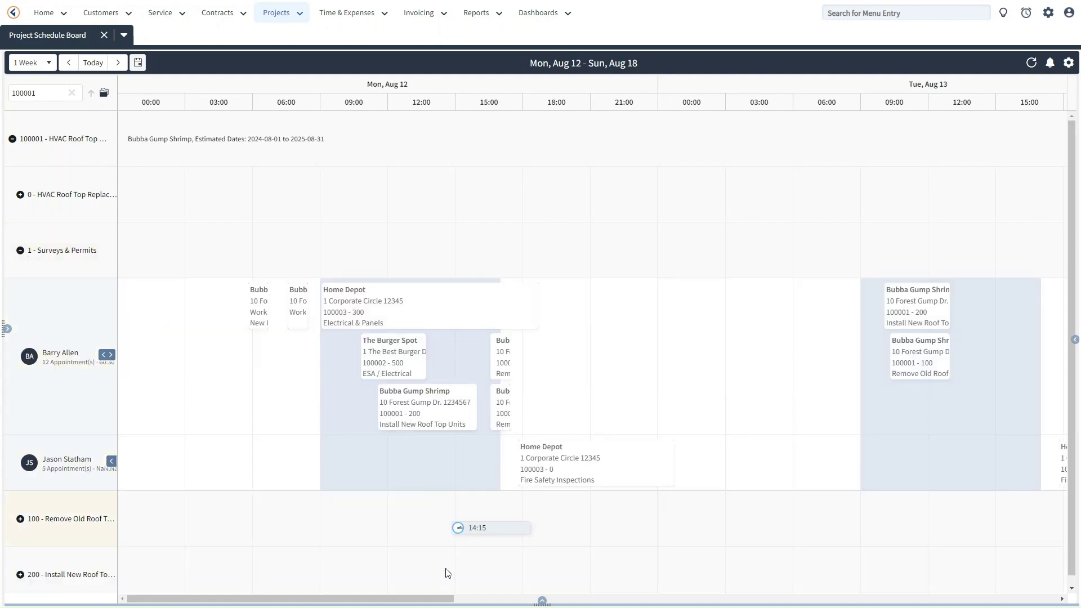
# - Show the resource schedule below the projects and assign its second resource to task 1 - Surveys & Permits of project 100001
pyautogui.click(543, 601)
pyautogui.scroll(-2, 78, 250)
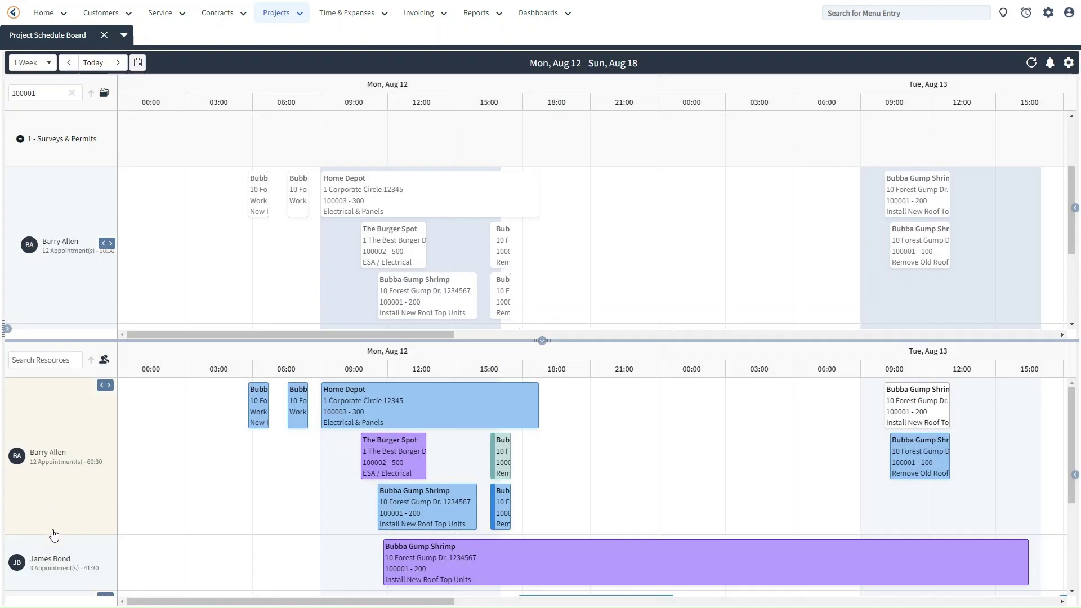
pyautogui.moveTo(46, 560); pyautogui.dragTo(62, 220)
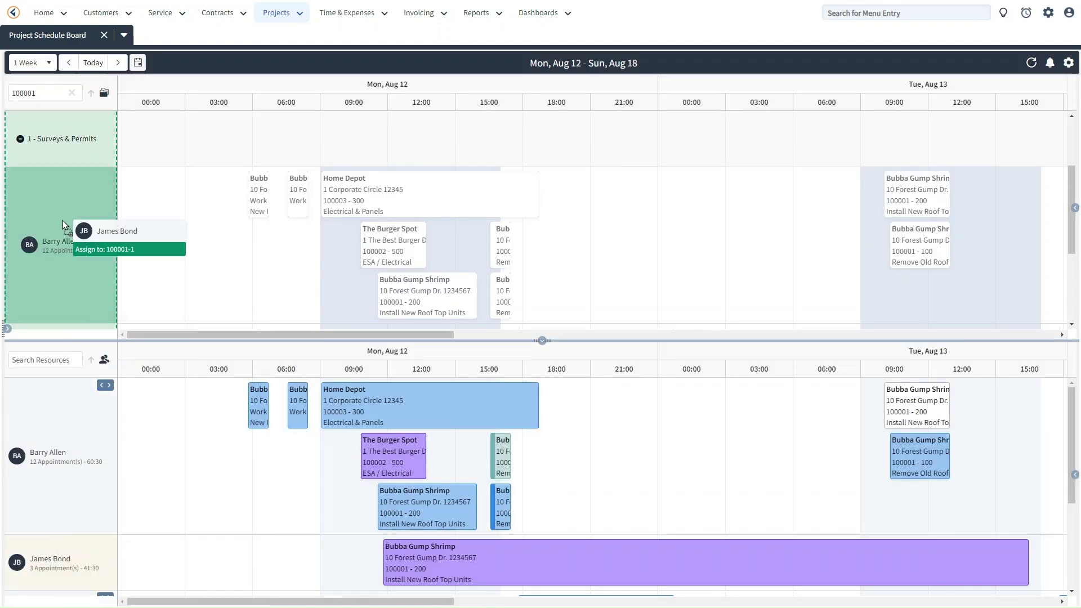
pyautogui.moveTo(62, 220); pyautogui.dragTo(63, 221)
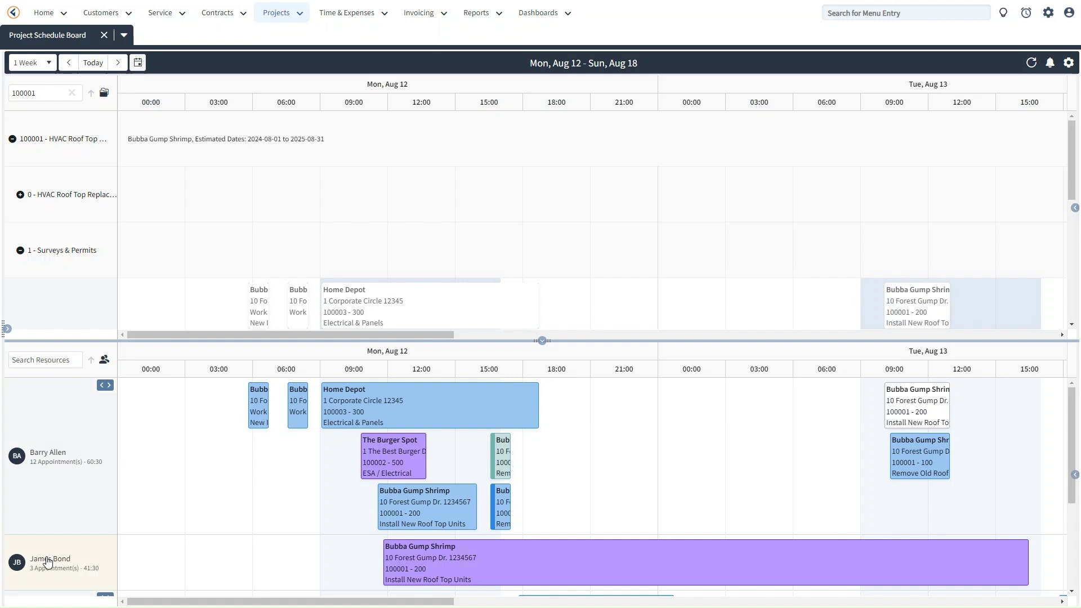
# - Assign the second resource to task 0 of project 100001 and unassign the first resource from that task
pyautogui.moveTo(52, 561); pyautogui.dragTo(53, 196)
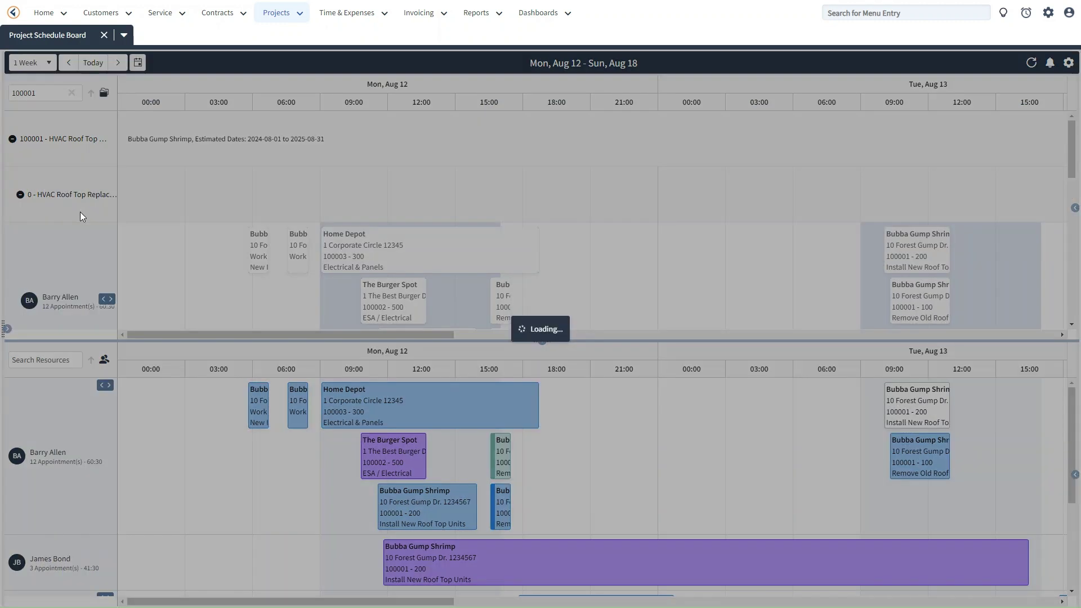
pyautogui.scroll(-1, 80, 213)
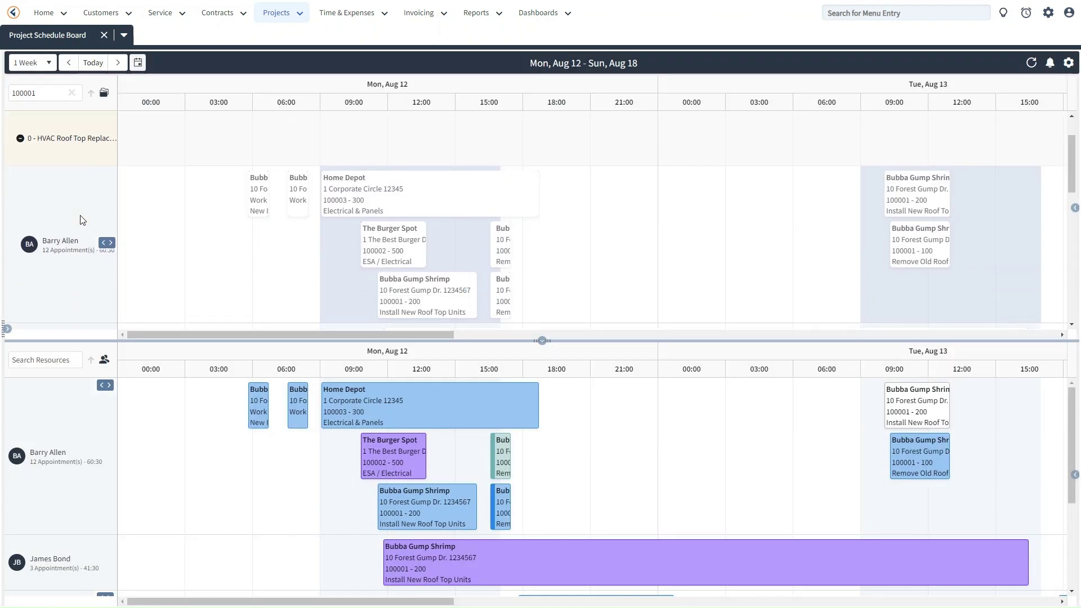
pyautogui.rightClick(57, 246)
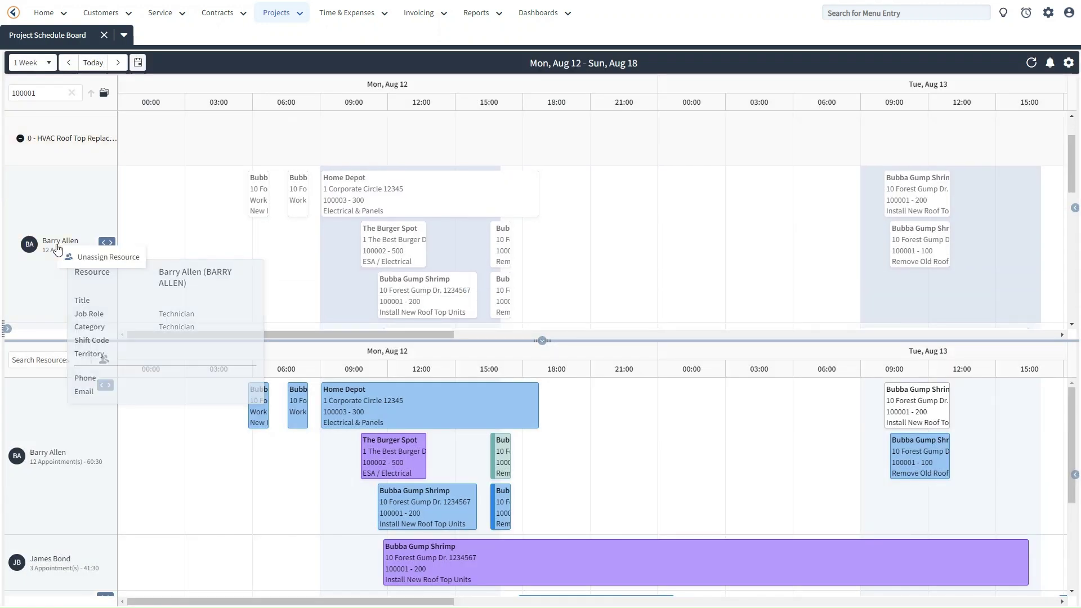
pyautogui.click(93, 258)
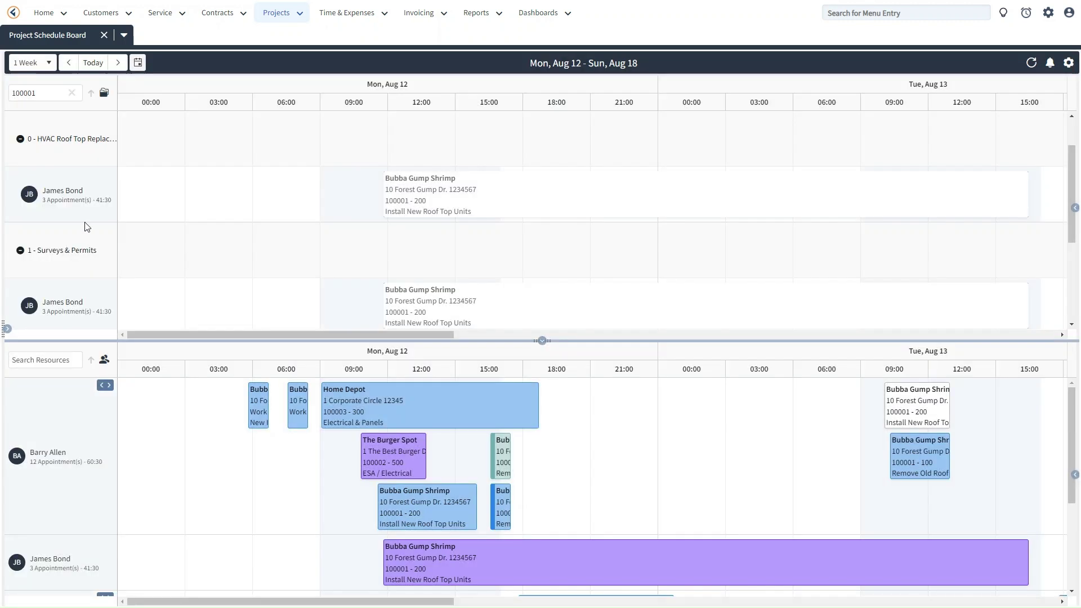
# - Unassign the second resource from task 1 - Surveys & Permits and from task 0 of project 100001
pyautogui.scroll(-1, 68, 267)
pyautogui.rightClick(53, 253)
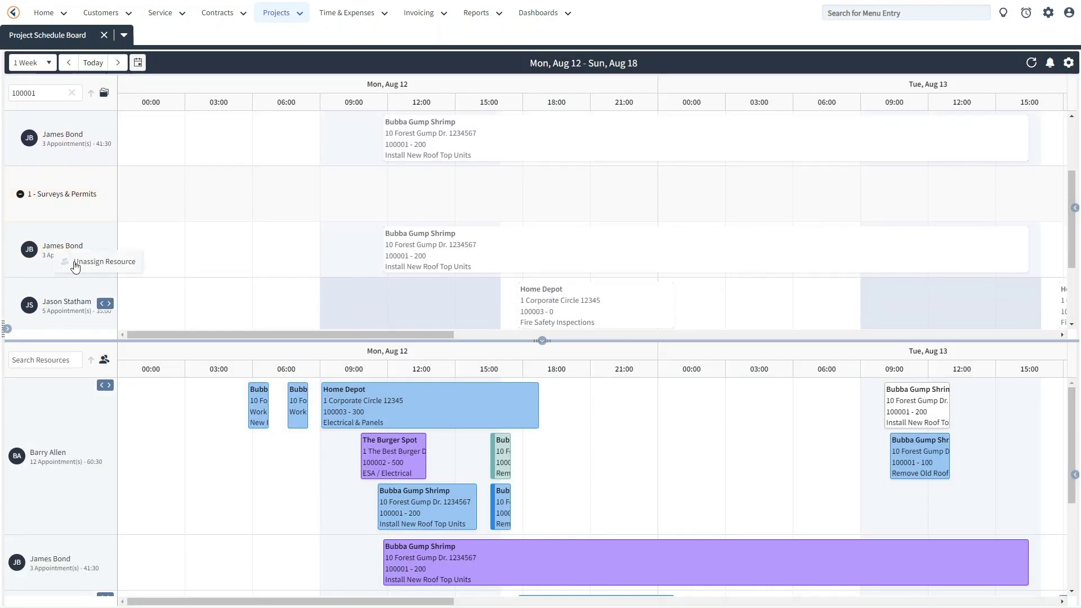
pyautogui.click(110, 262)
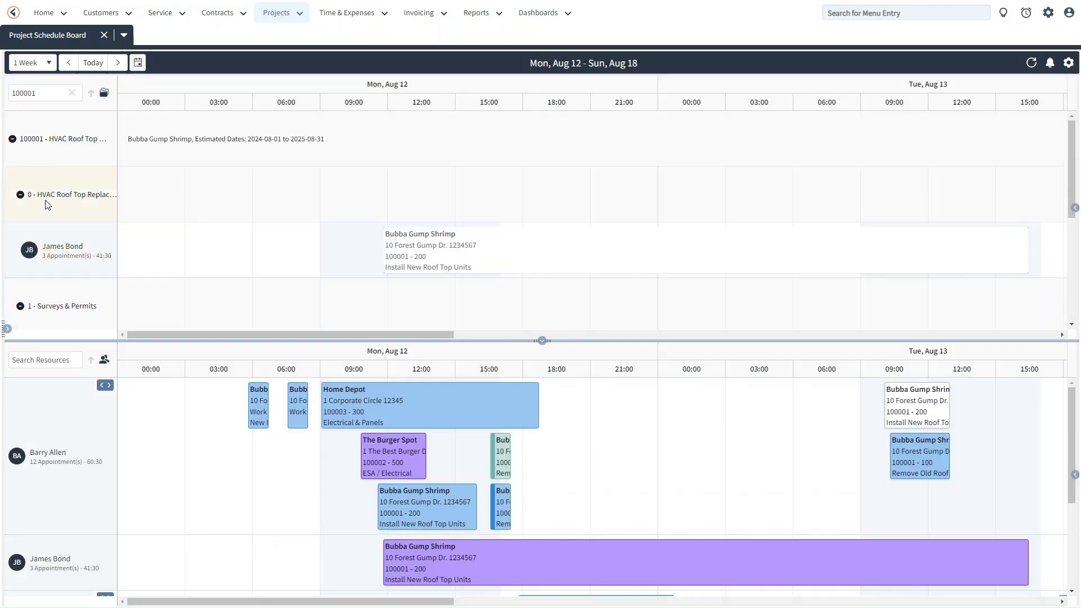
pyautogui.scroll(-2, 64, 230)
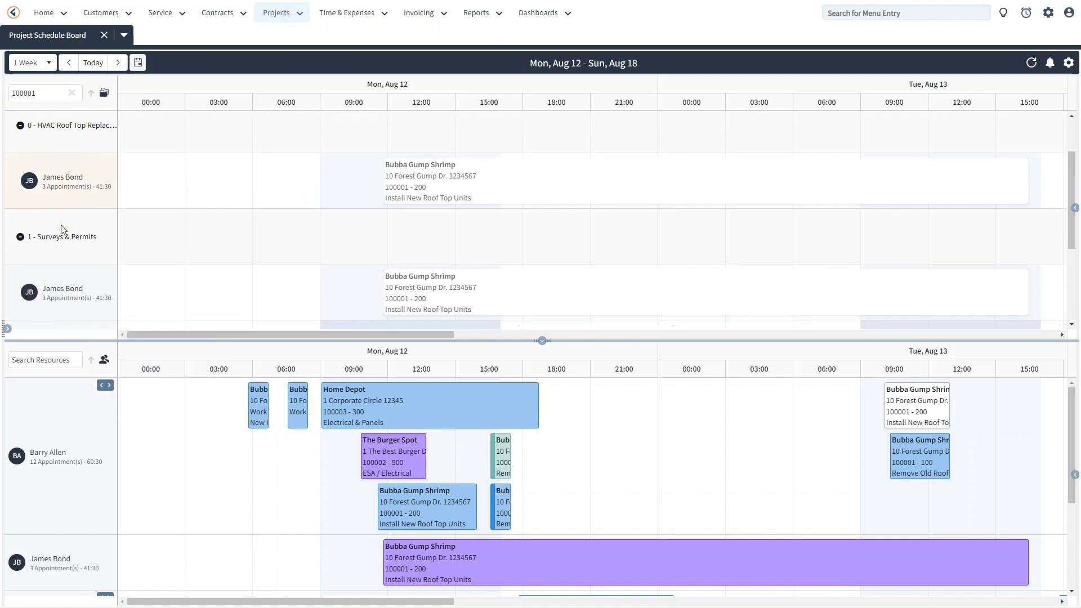
pyautogui.rightClick(63, 143)
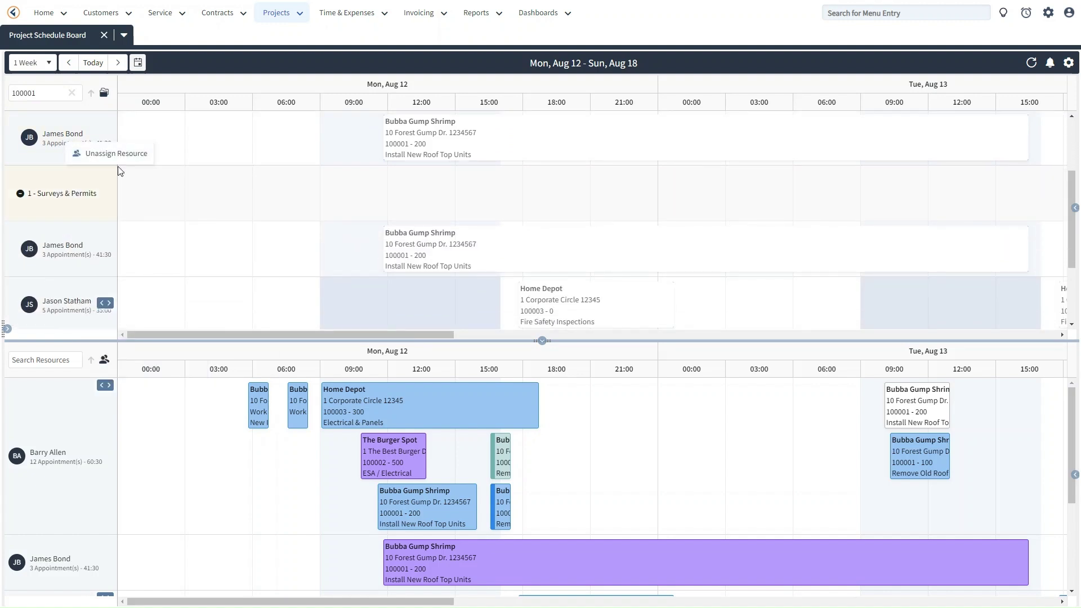
pyautogui.click(119, 157)
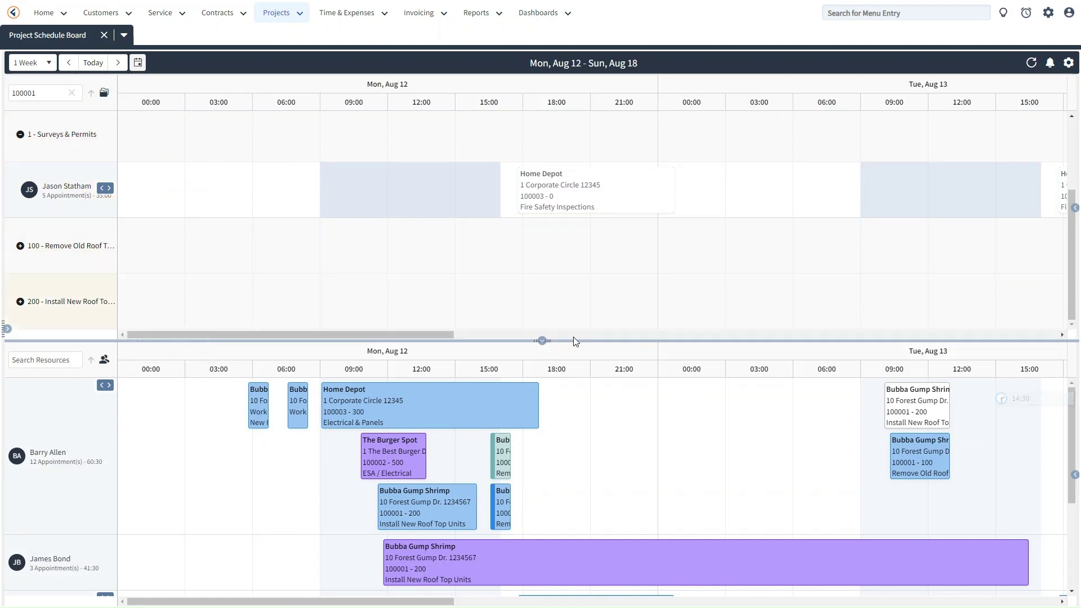
# - Hide the resource schedule, then clear the 100001 project search and refresh the board to list all projects
pyautogui.moveTo(542, 341); pyautogui.dragTo(541, 351)
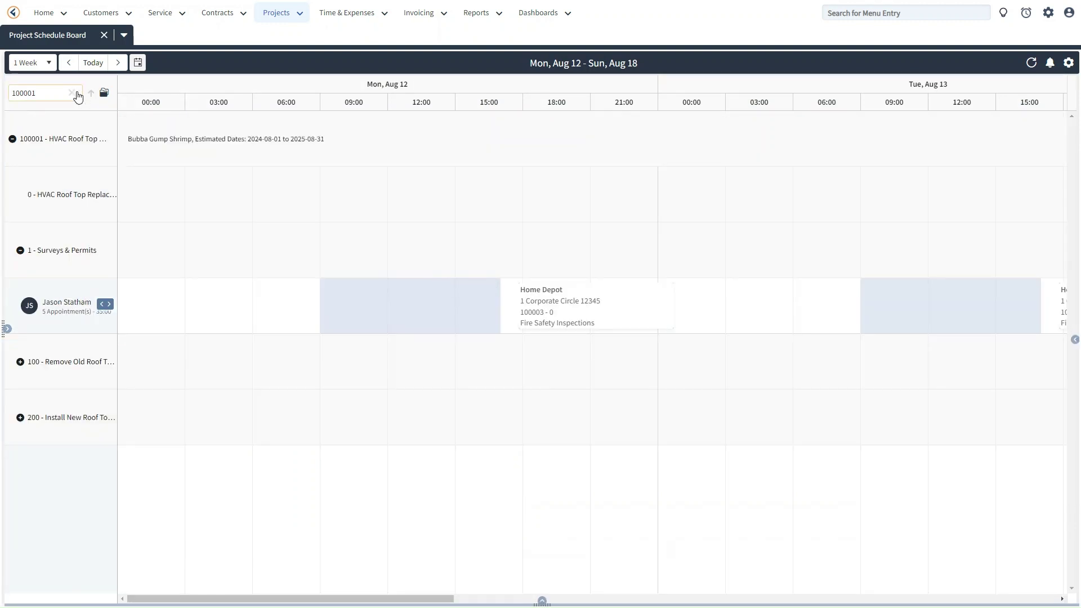
pyautogui.click(71, 93)
pyautogui.click(1031, 63)
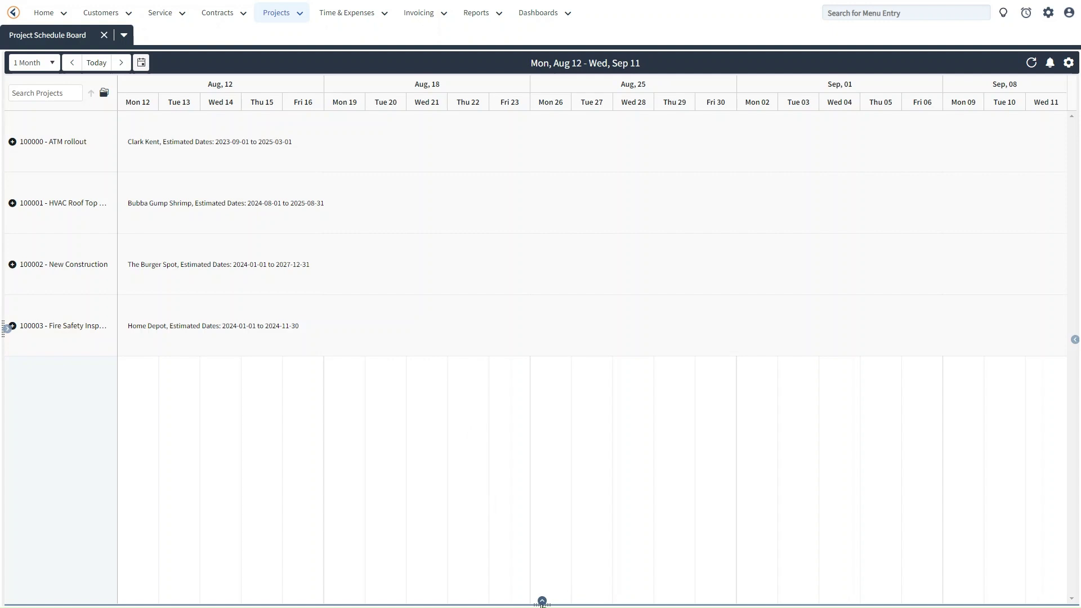
# - Show the resource schedule below the projects and set the board's density to Heat Map
pyautogui.click(543, 602)
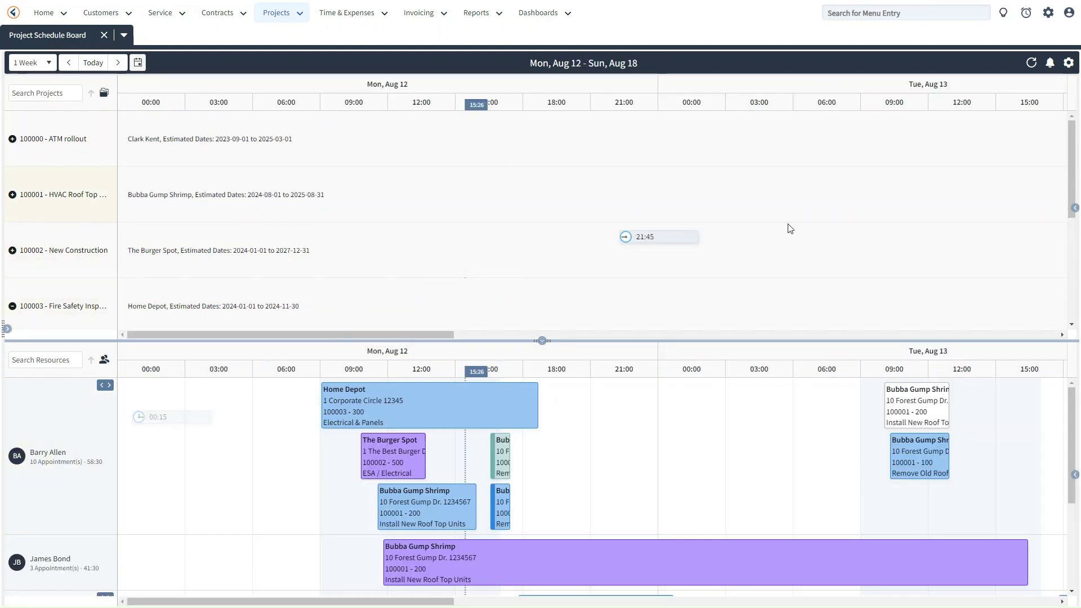
pyautogui.click(1069, 63)
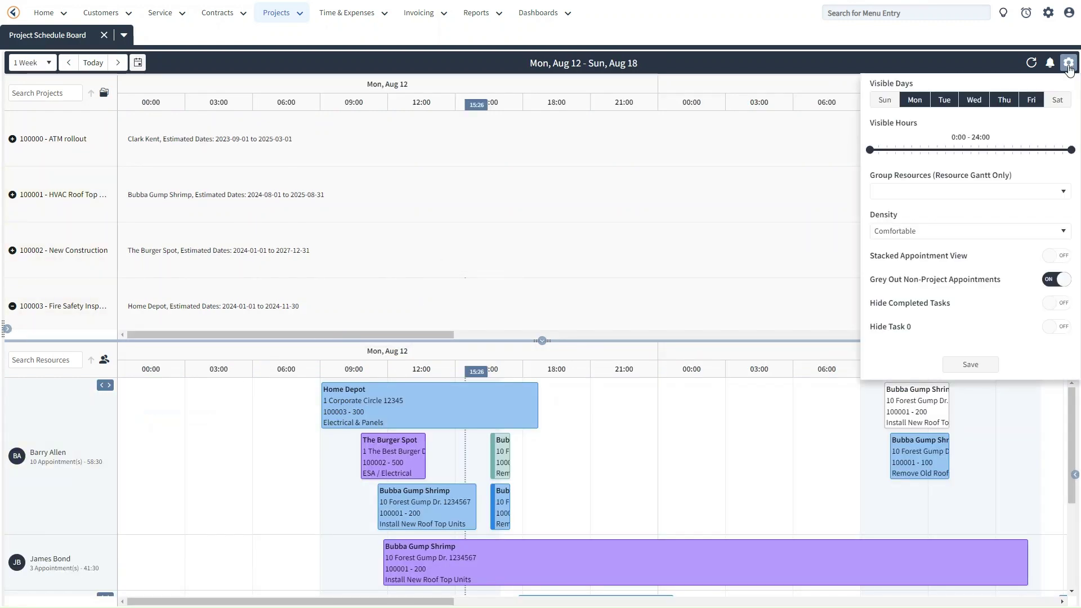
pyautogui.click(970, 233)
pyautogui.click(937, 247)
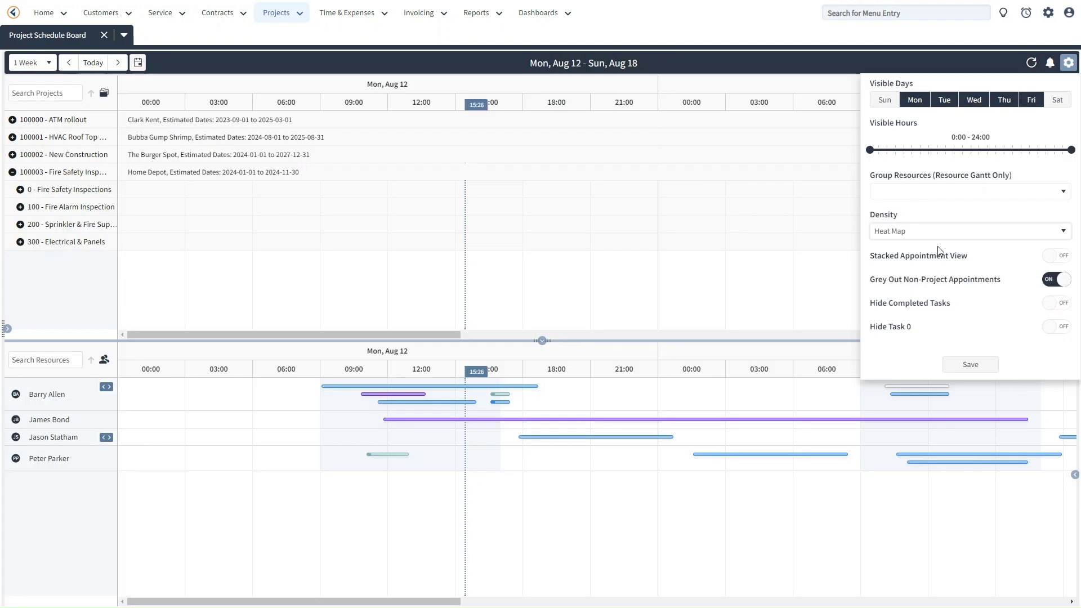
pyautogui.click(1069, 63)
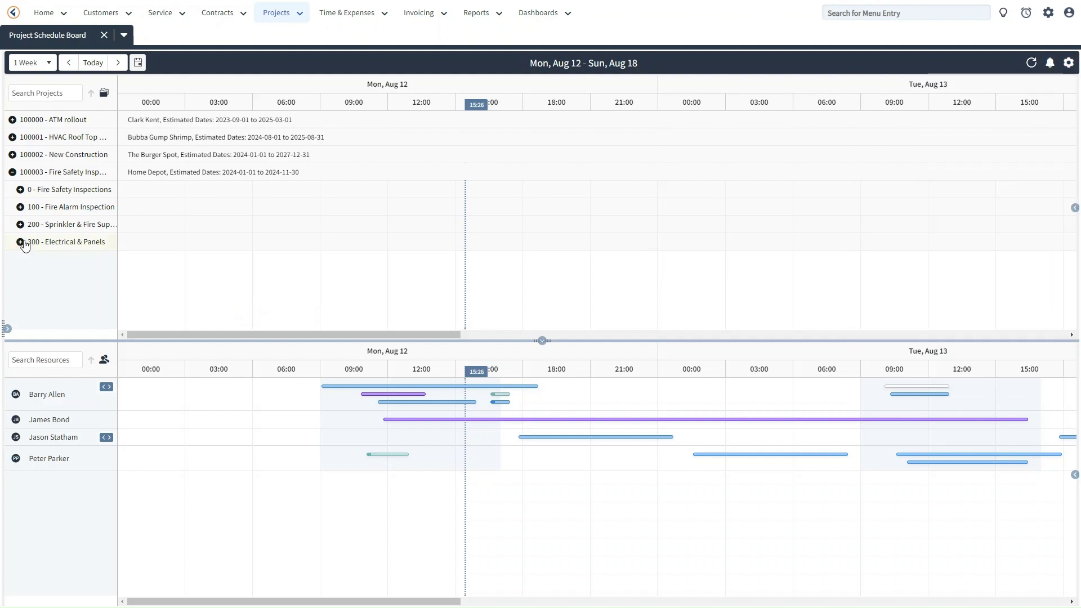
# - Expand tasks 100, 200 and 0 of project 100003 to view their assigned resources in the heat map
pyautogui.click(21, 208)
pyautogui.click(21, 268)
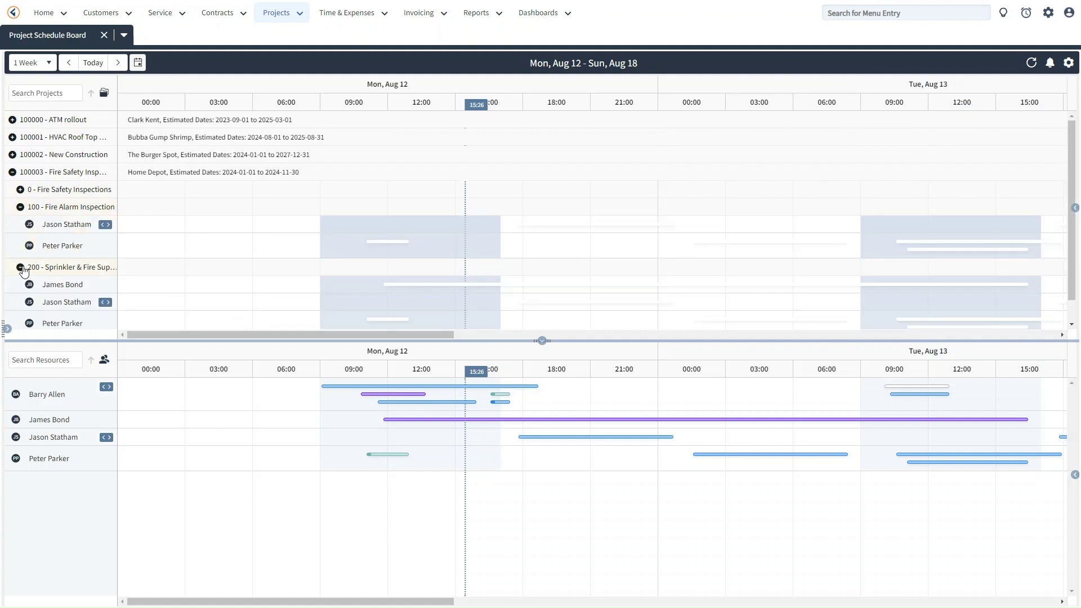
pyautogui.click(21, 190)
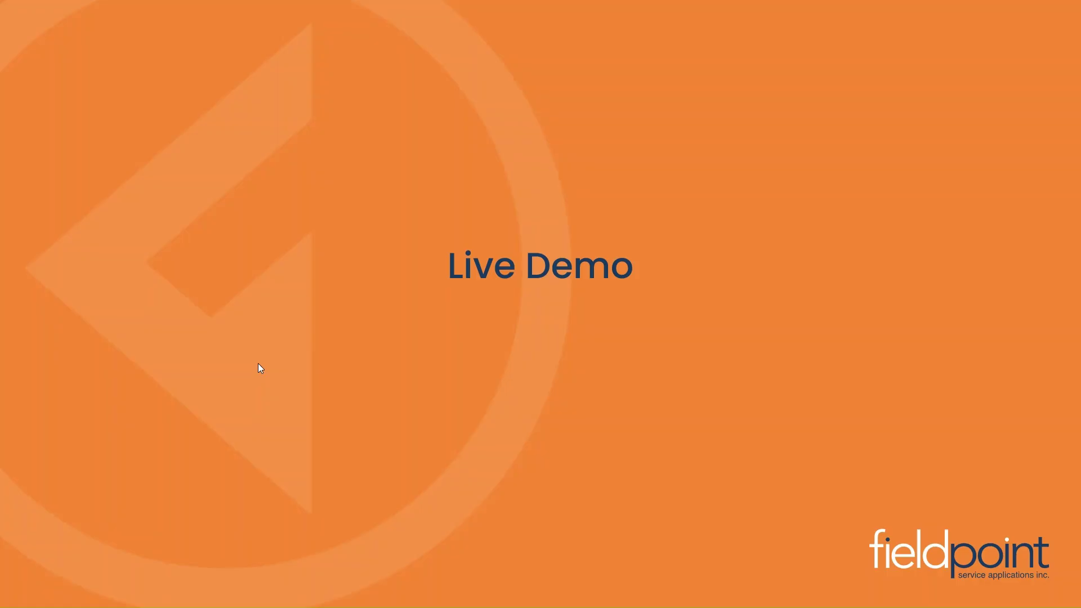
pyautogui.click(593, 361)
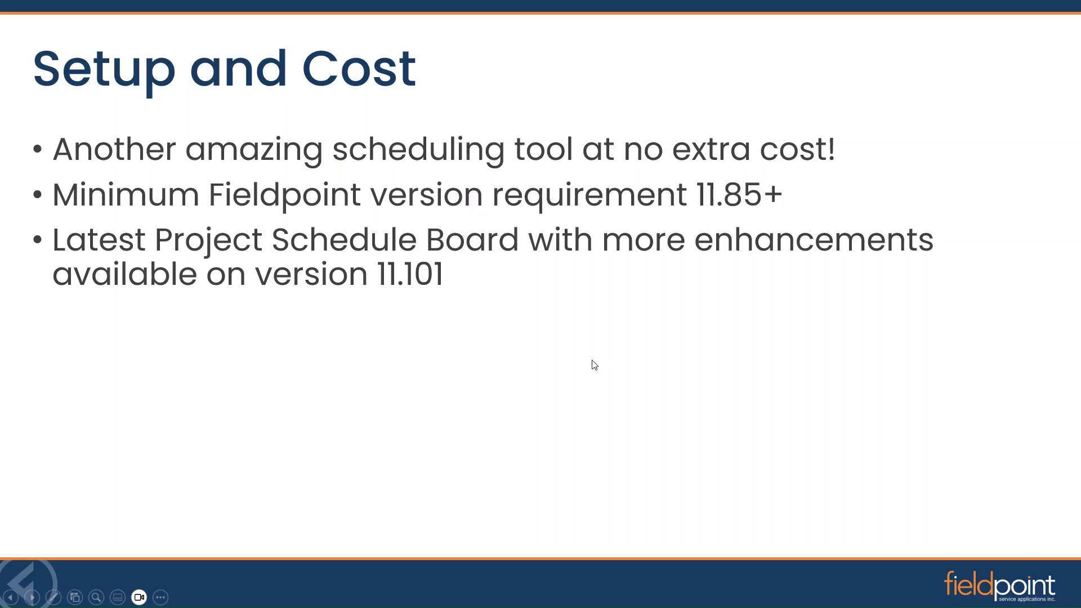